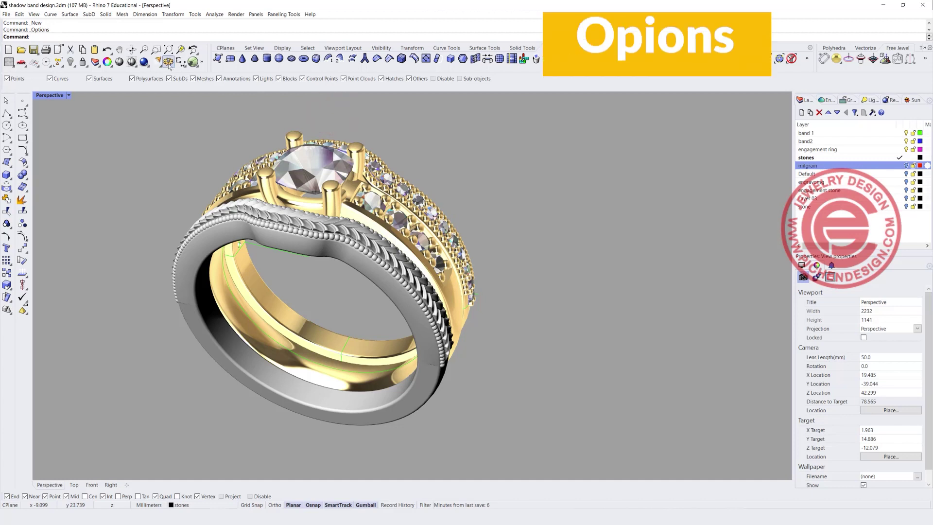
# Step: Review the document's model units and absolute tolerance in the Rhino options, closing them without changes
pyautogui.click(170, 65)
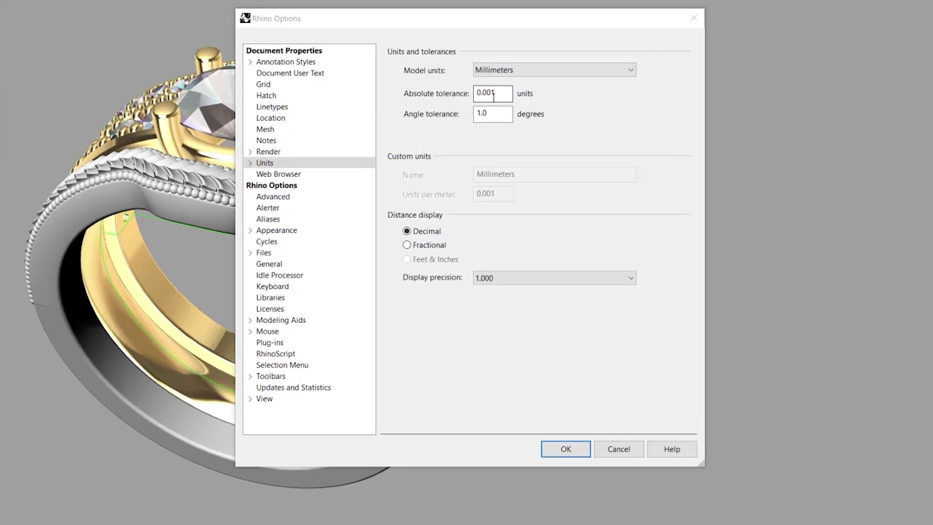
pyautogui.doubleClick(497, 97)
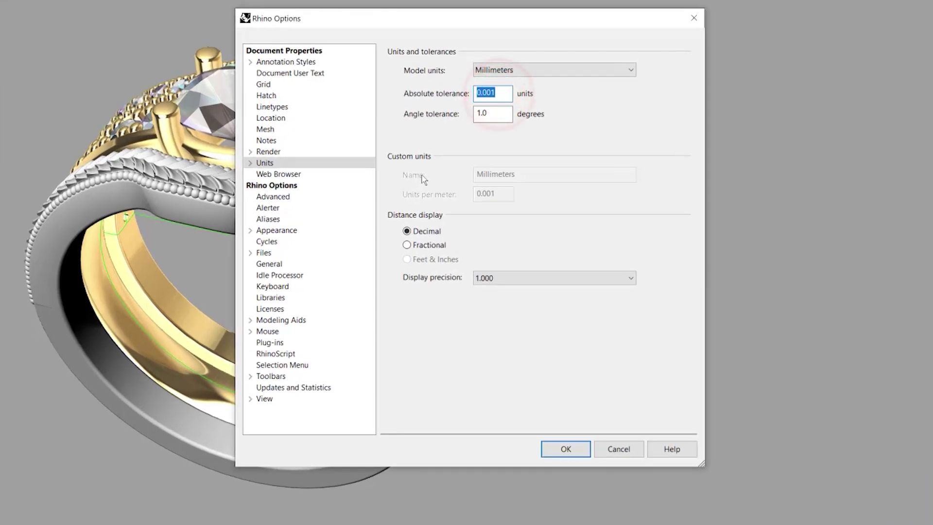
pyautogui.click(496, 93)
pyautogui.doubleClick(504, 96)
pyautogui.moveTo(454, 16); pyautogui.dragTo(662, 40)
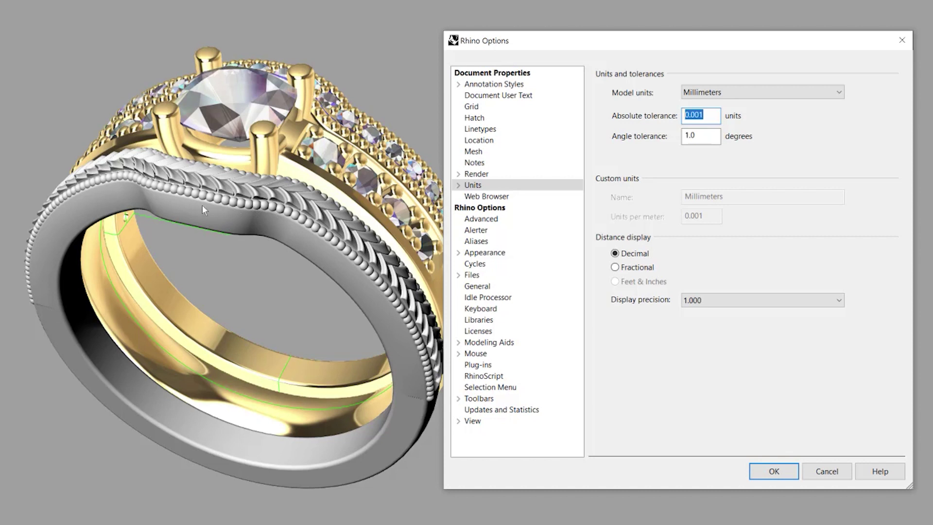
pyautogui.moveTo(717, 41); pyautogui.dragTo(655, 21)
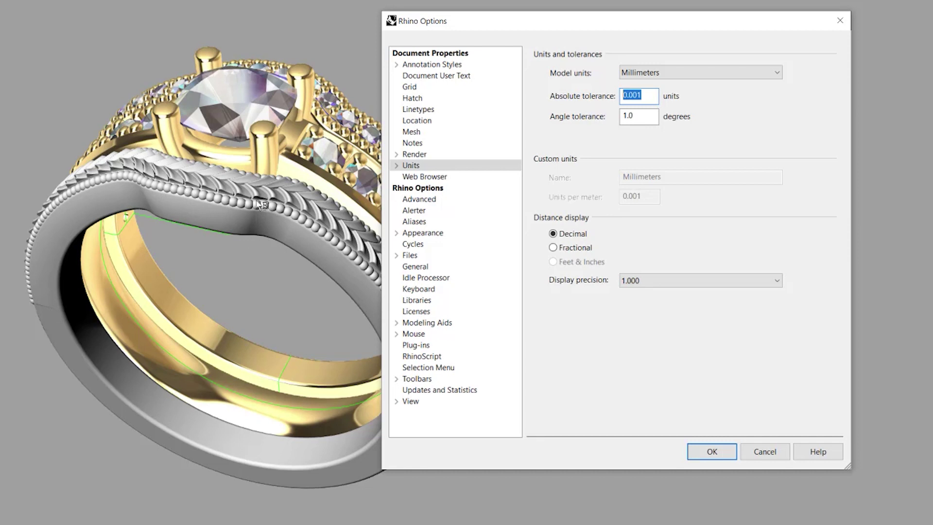
pyautogui.moveTo(633, 96); pyautogui.dragTo(642, 96)
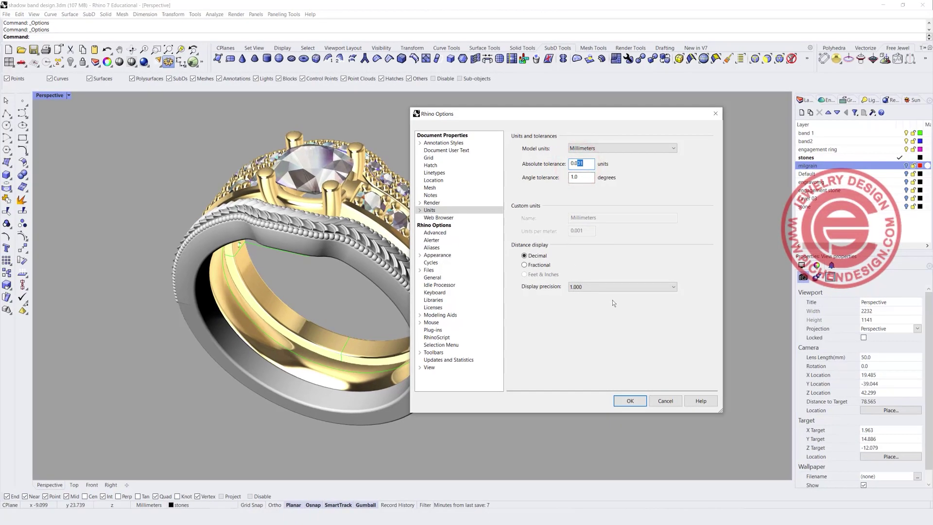
pyautogui.click(668, 404)
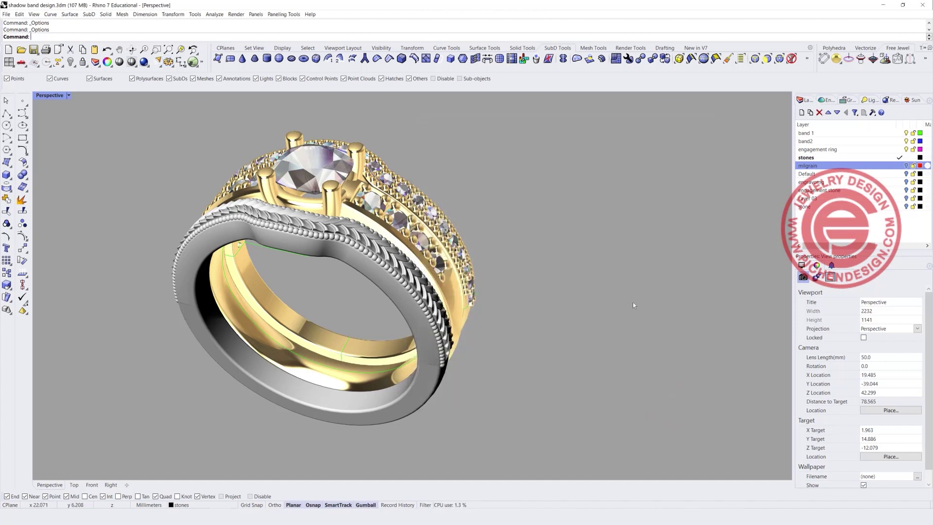
# Step: Inspect the ring model's objects by selecting the whole set, the engagement ring and the side gems, leaving nothing selected
pyautogui.scroll(-2, 437, 250)
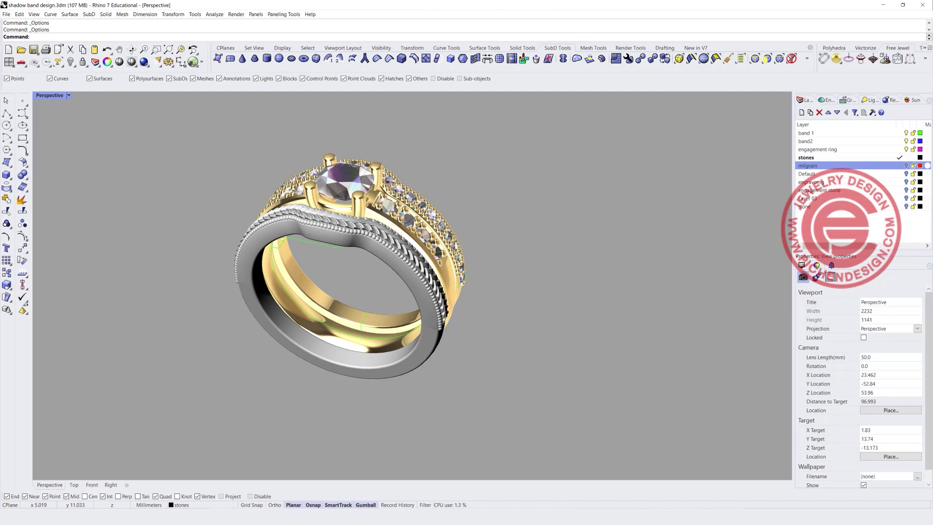
pyautogui.moveTo(187, 136); pyautogui.dragTo(526, 412)
pyautogui.click(521, 265)
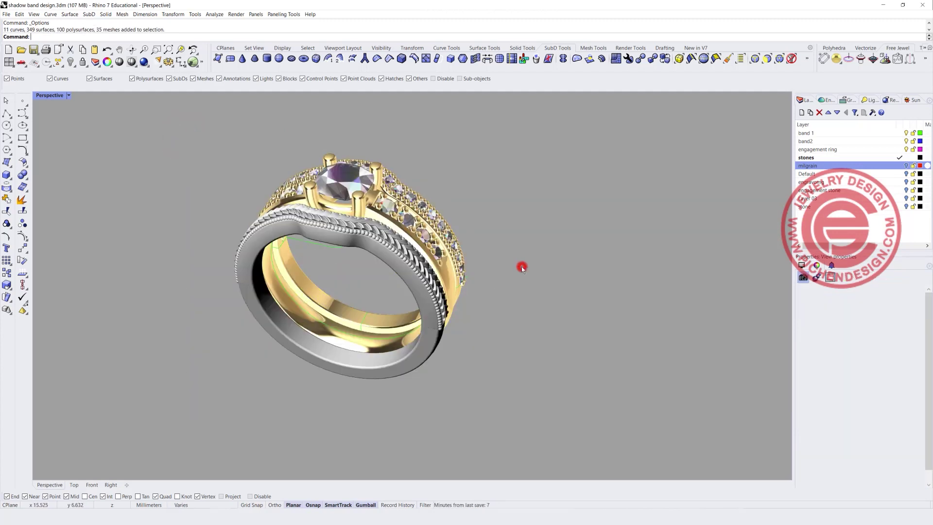
pyautogui.scroll(2, 398, 225)
pyautogui.click(398, 225)
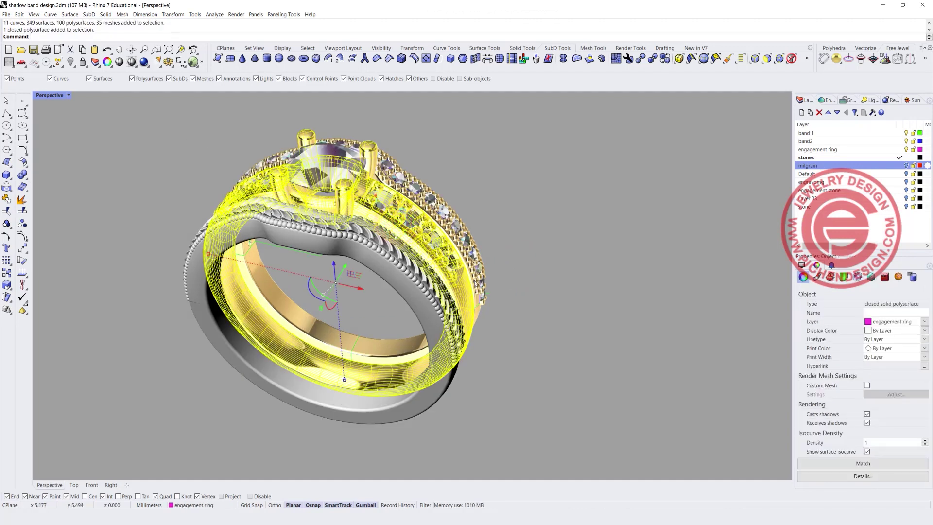
pyautogui.click(514, 294)
pyautogui.click(481, 268)
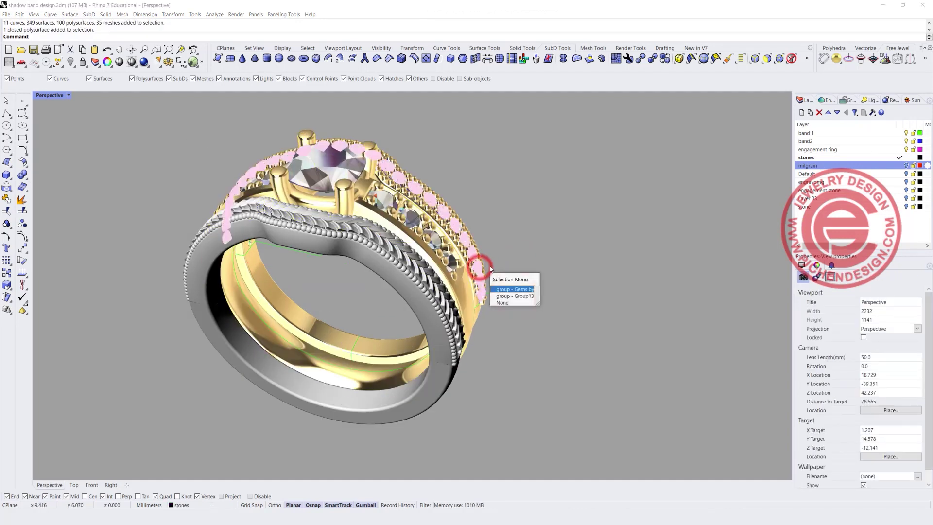
pyautogui.click(522, 261)
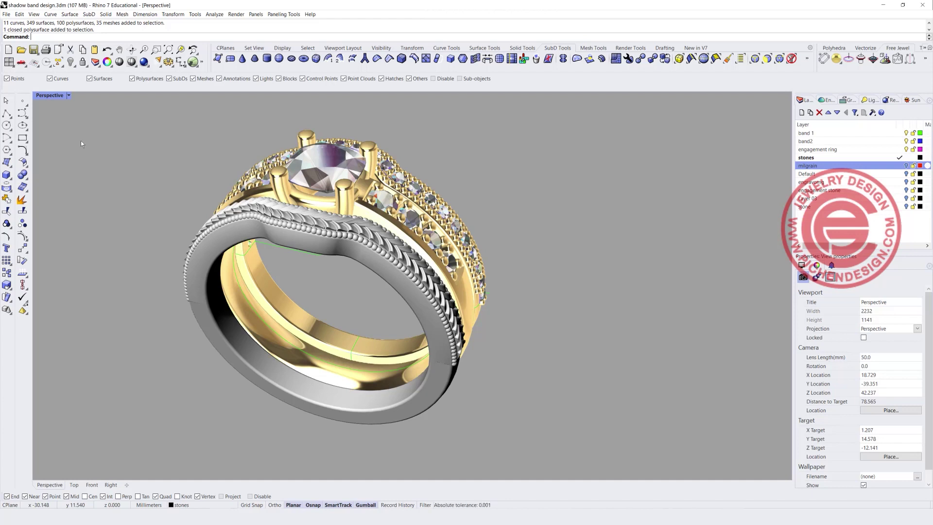
# Step: Purge all categories of unused information from the file and review the purge report in the command history
pyautogui.write('Purge')
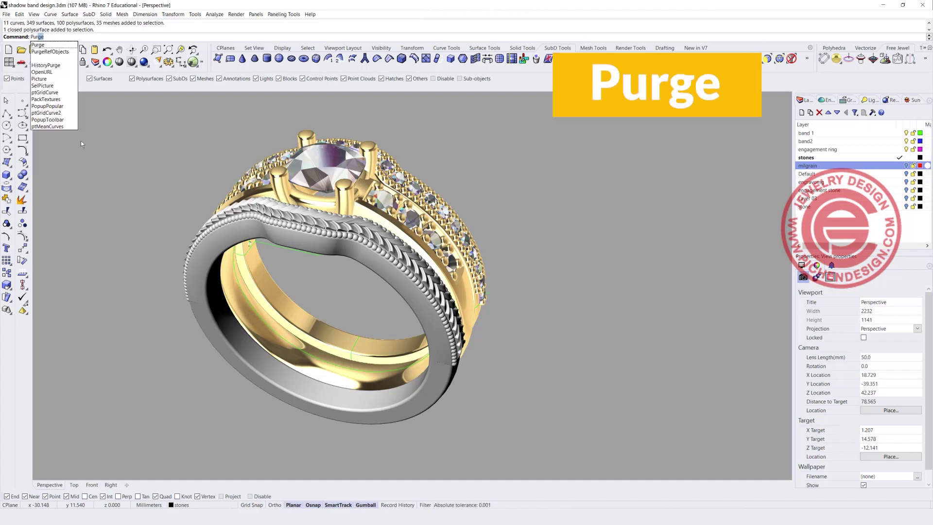
pyautogui.press('Return')
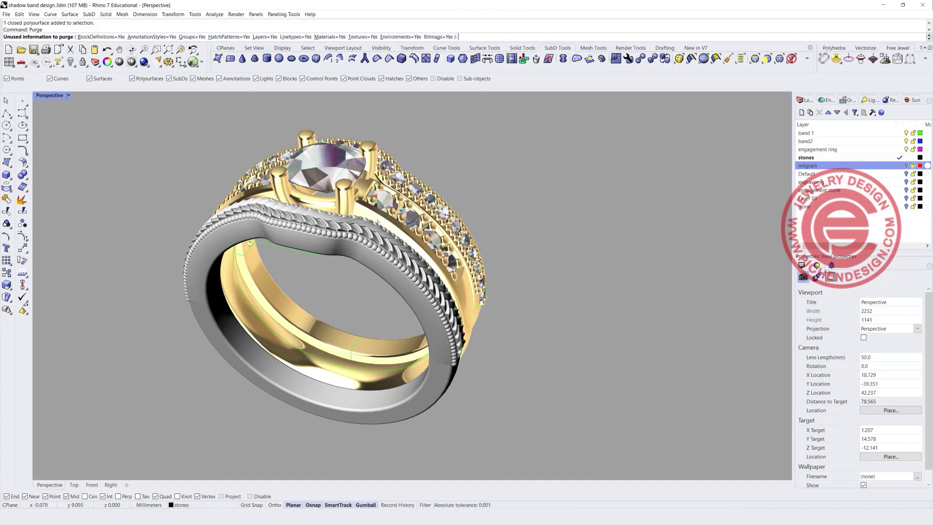
pyautogui.press('Return')
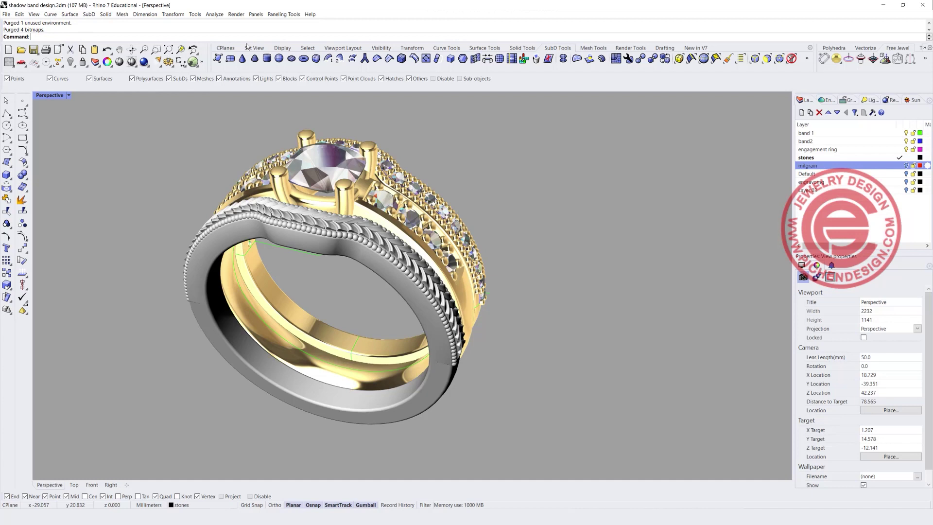
pyautogui.moveTo(214, 42); pyautogui.dragTo(215, 114)
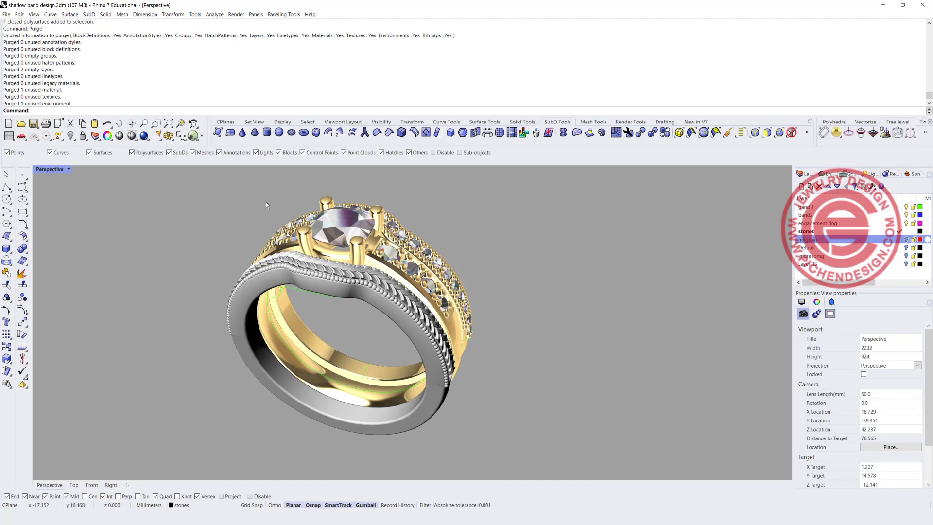
pyautogui.moveTo(151, 116); pyautogui.dragTo(155, 41)
# Step: Save the purged model in the same folder as a new file named "shadow band design_purge"
pyautogui.click(6, 15)
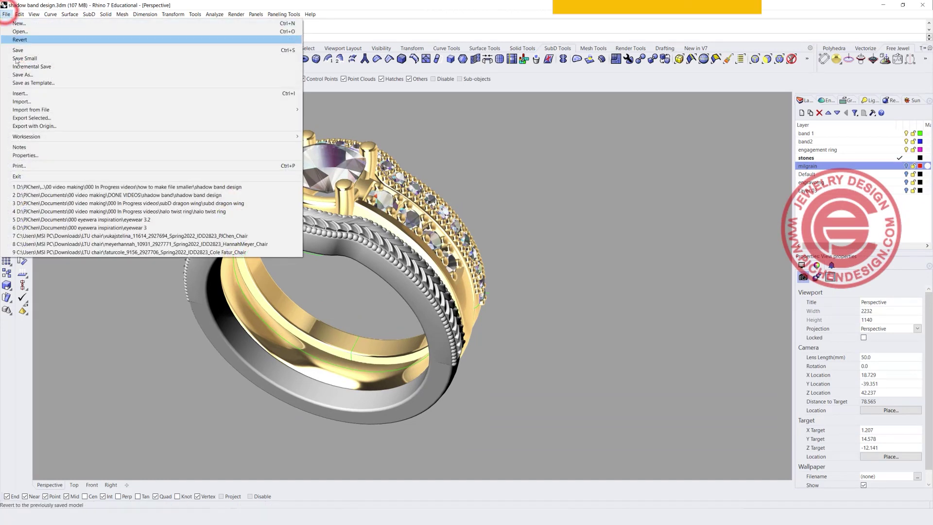
pyautogui.click(24, 74)
pyautogui.click(343, 171)
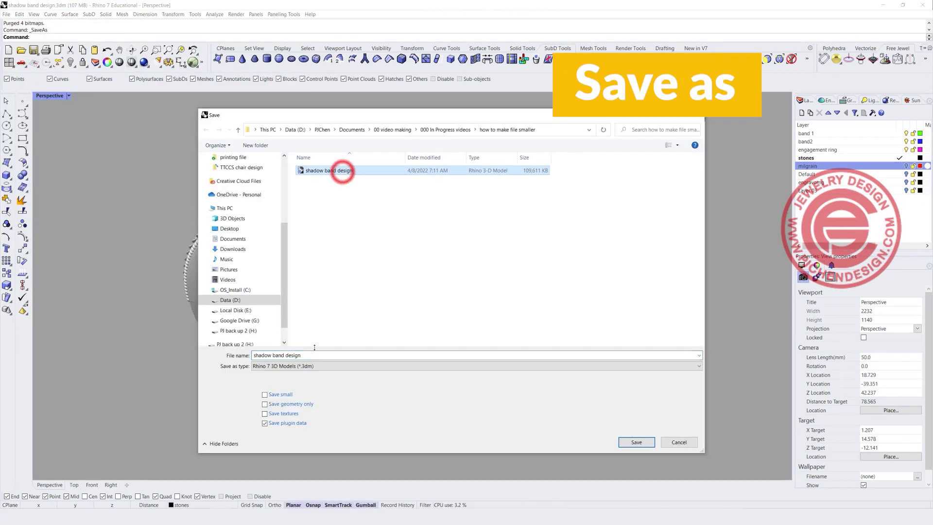
pyautogui.click(317, 354)
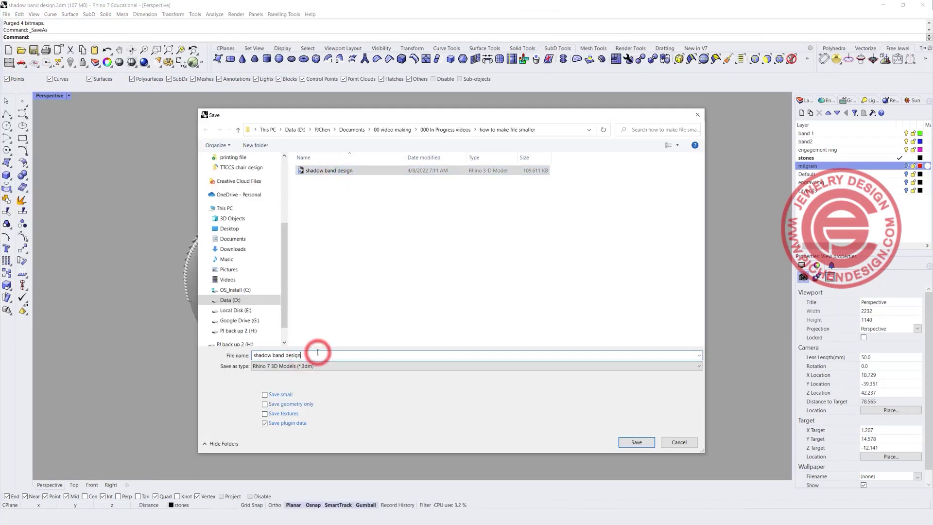
pyautogui.write('_purge')
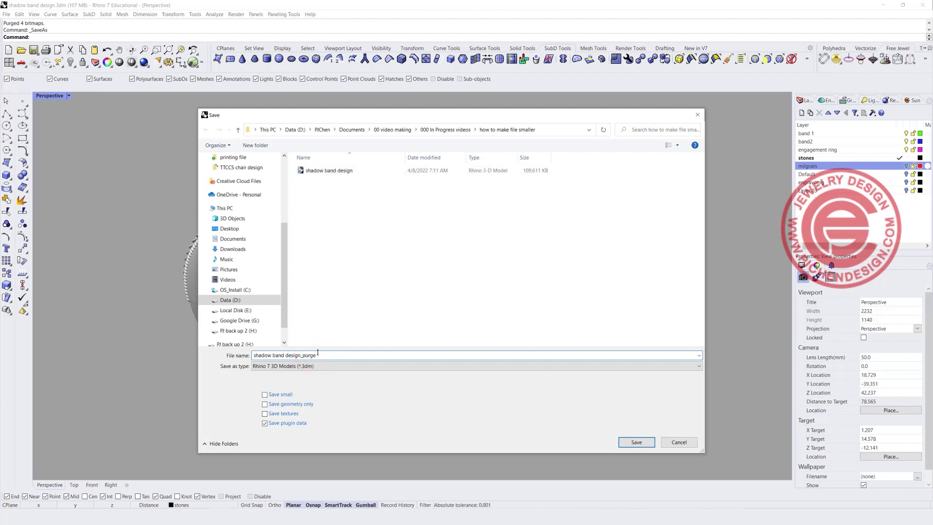
pyautogui.press('Return')
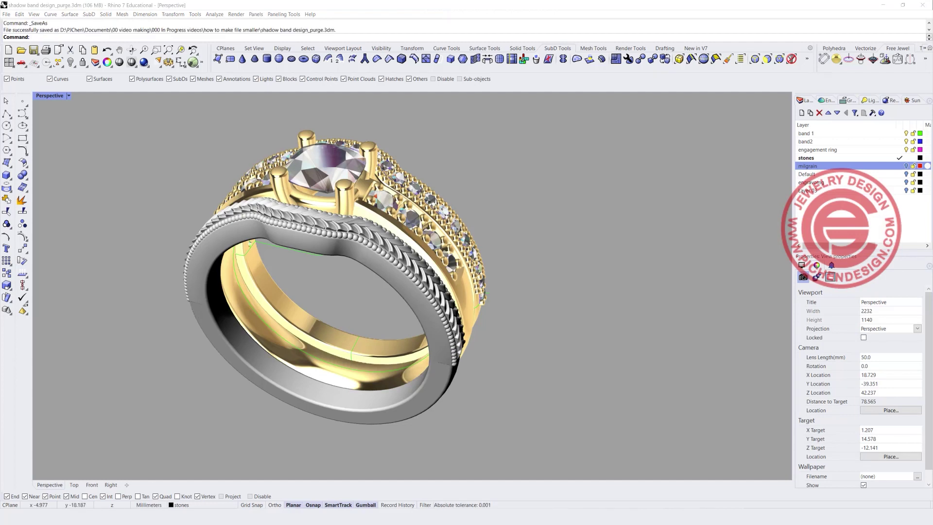
# Step: Switch to File Explorer to compare the sizes of the original and purged files, and return to Rhino
pyautogui.hotkey('alt', 'Tab')
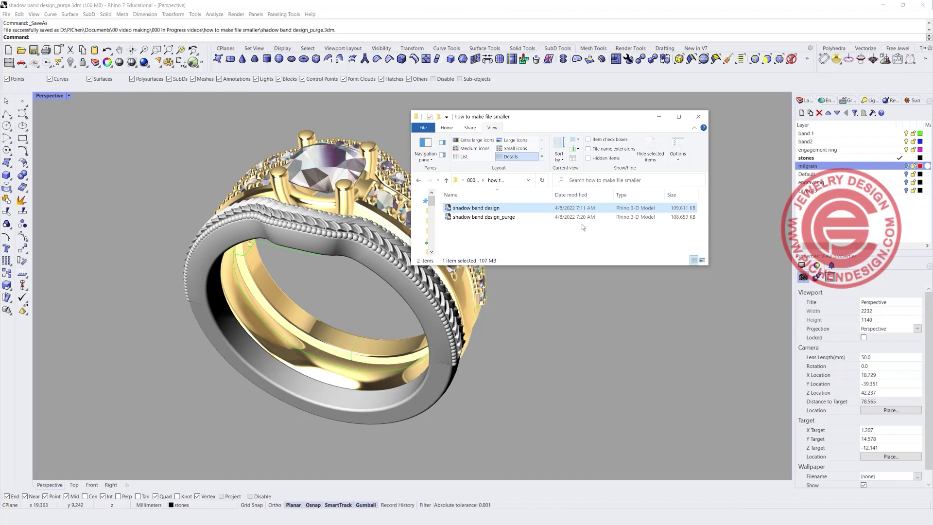
pyautogui.click(555, 230)
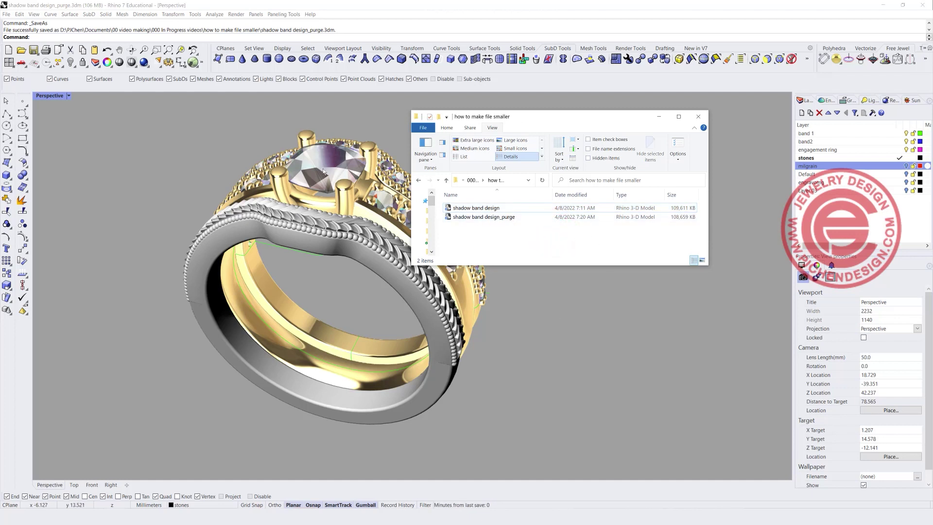
pyautogui.click(481, 216)
pyautogui.click(490, 225)
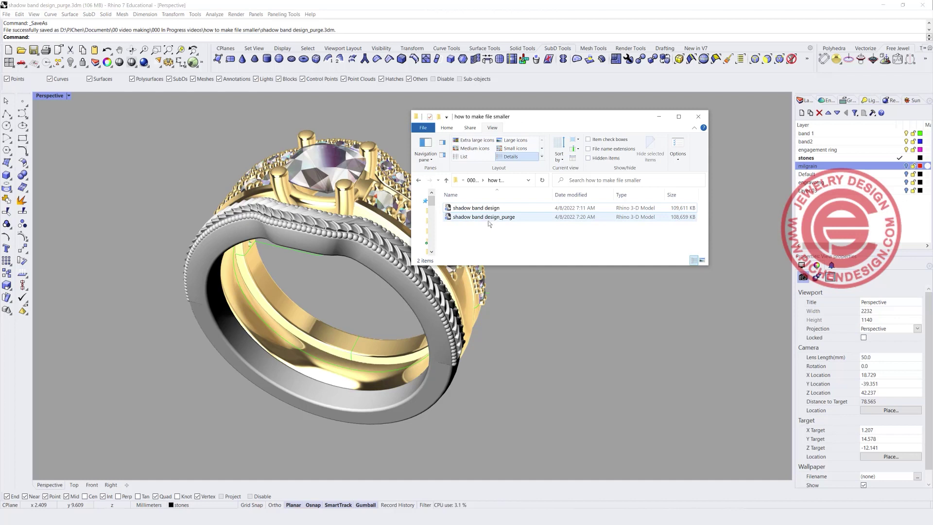
pyautogui.click(180, 117)
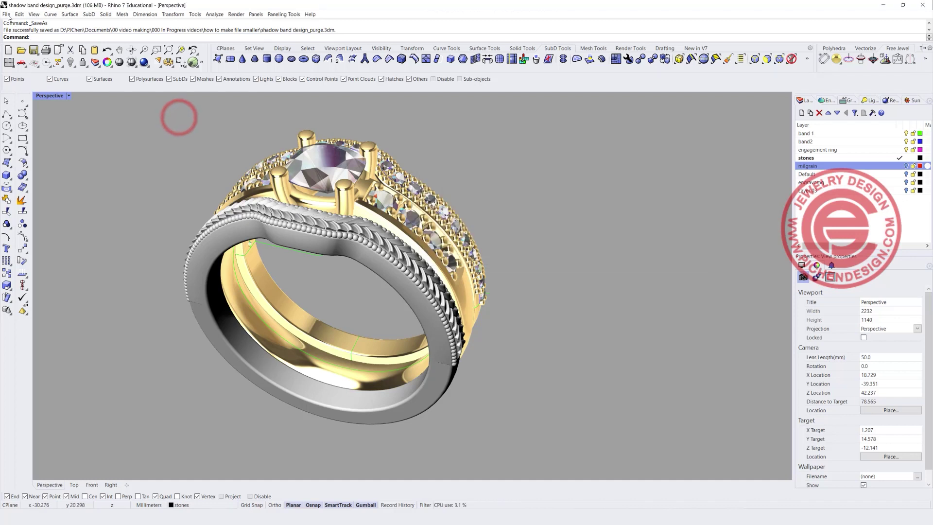
# Step: Save a copy named "shadow band design_save small" with Save small enabled and Save plugin data disabled
pyautogui.click(7, 14)
pyautogui.click(28, 75)
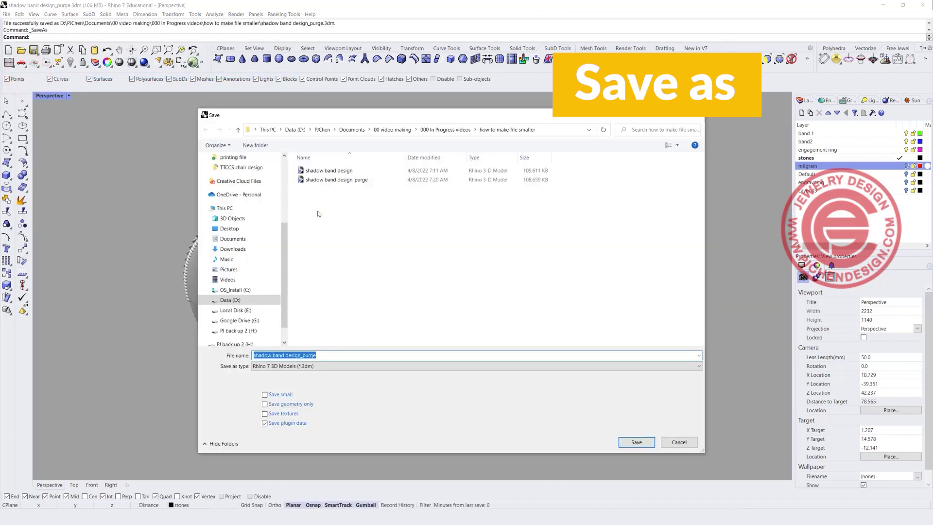
pyautogui.click(265, 395)
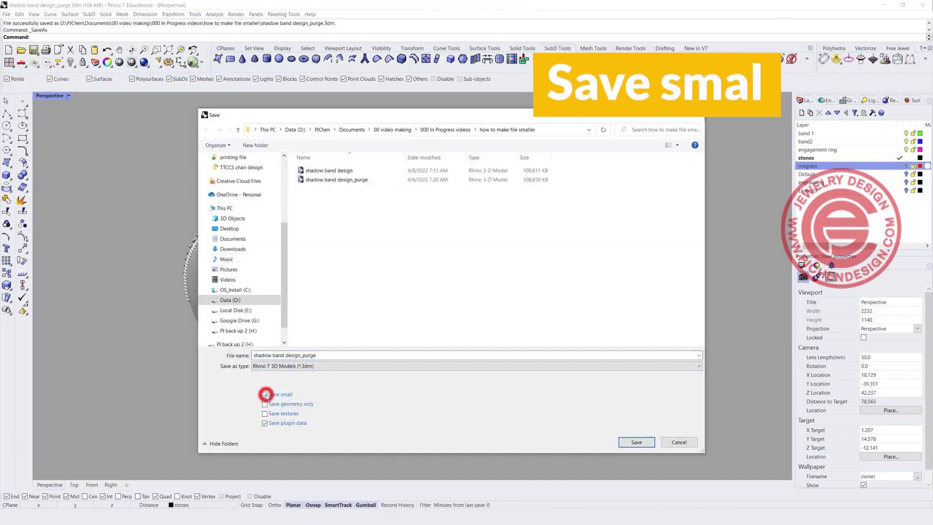
pyautogui.click(265, 423)
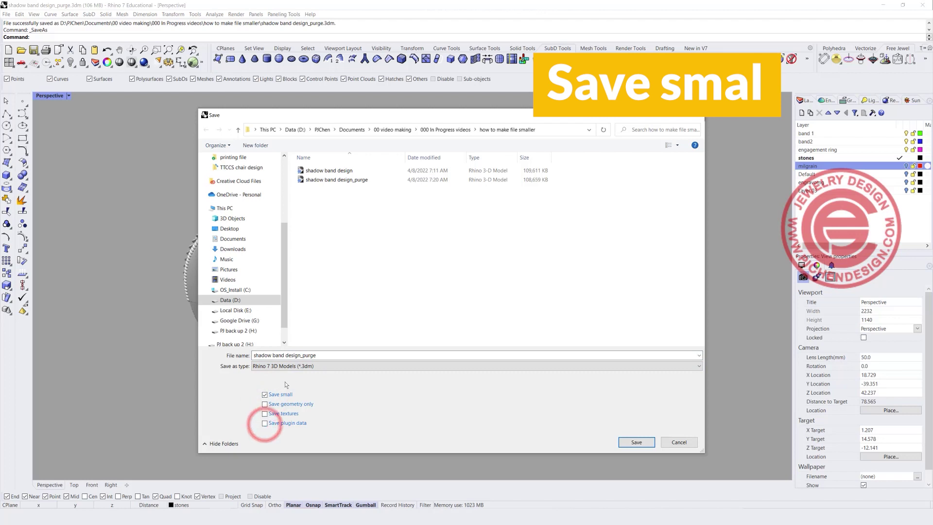
pyautogui.click(328, 356)
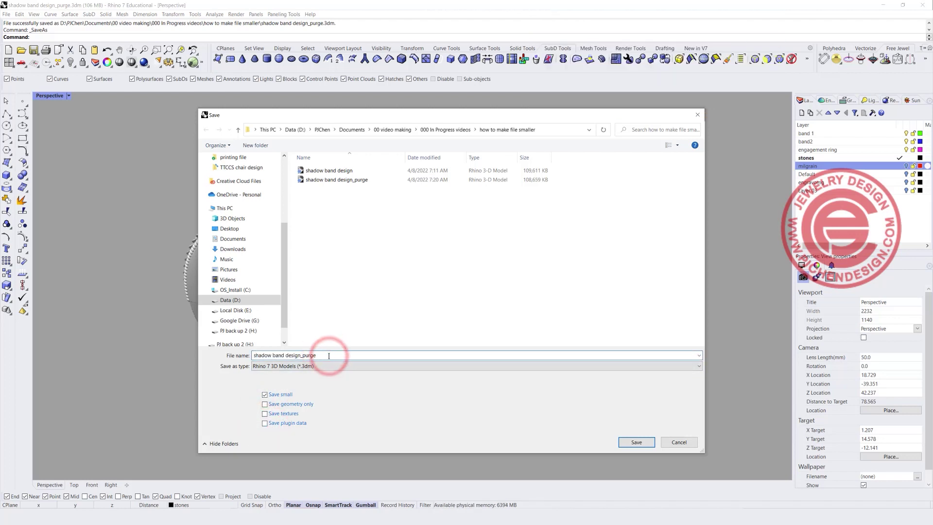
pyautogui.press('BackSpace')
pyautogui.press('BackSpace')
pyautogui.press('BackSpace')
pyautogui.write('save small')
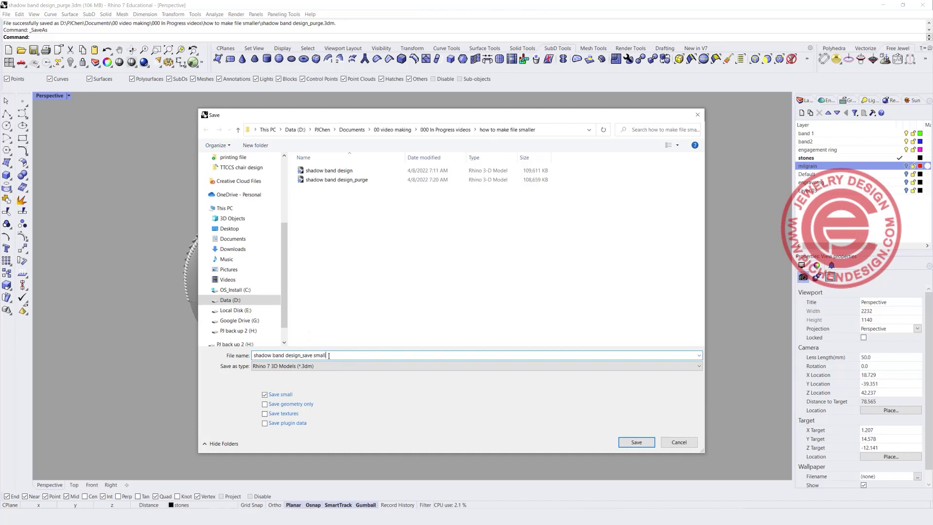
pyautogui.press('Return')
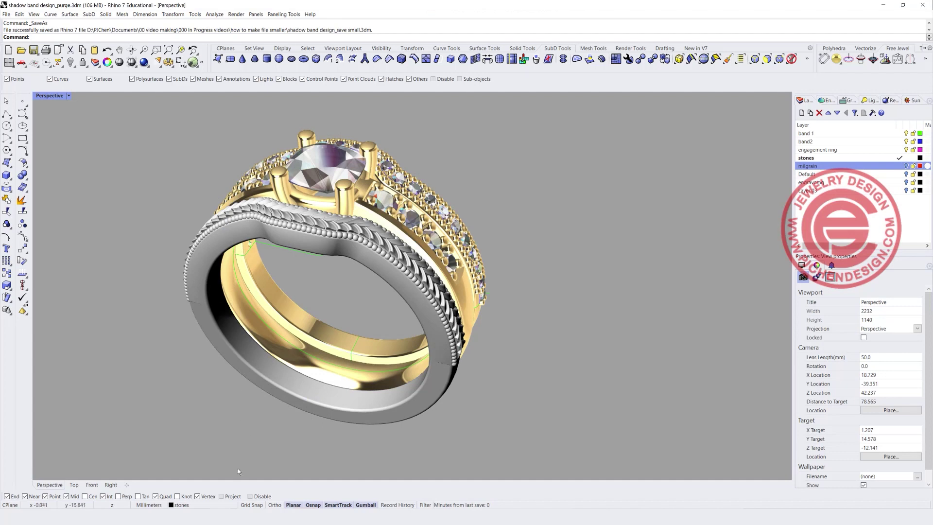
# Step: Switch to File Explorer and compare the size of "shadow band design_save small" with the original and purged files
pyautogui.hotkey('alt', 'Tab')
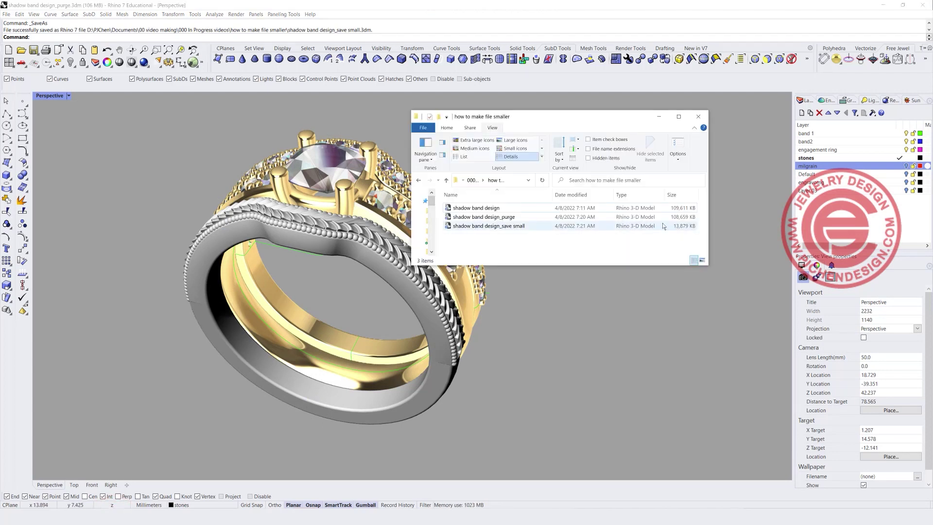
pyautogui.moveTo(658, 227)
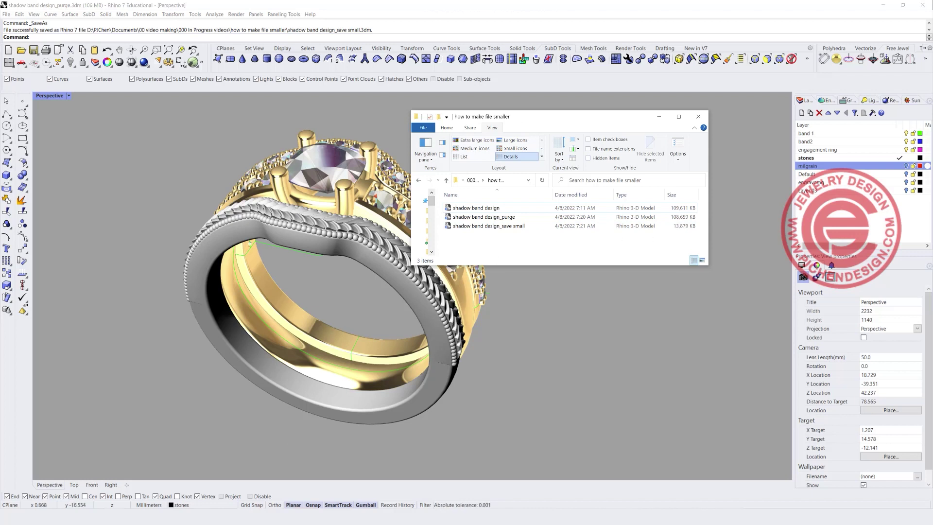
pyautogui.moveTo(114, 520)
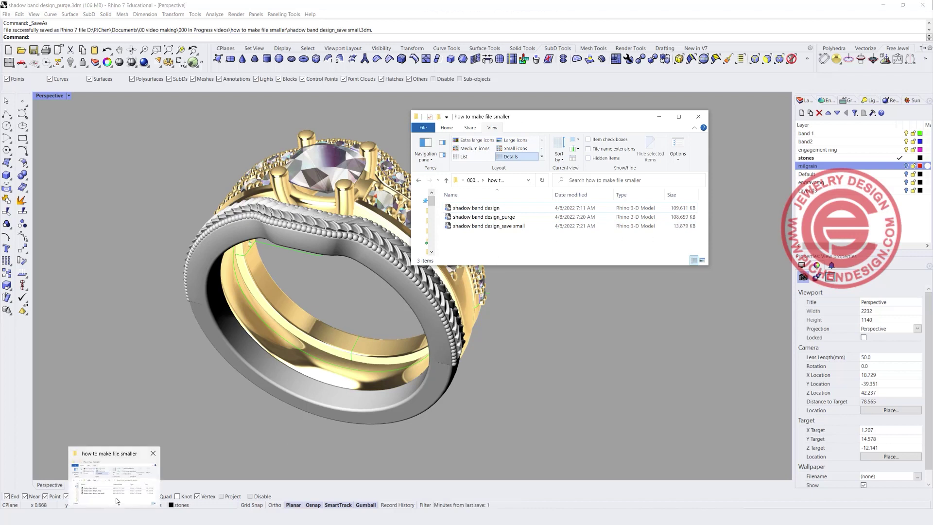
# Step: Open the "shadow band design_save small" file with Rhino 7
pyautogui.click(494, 227)
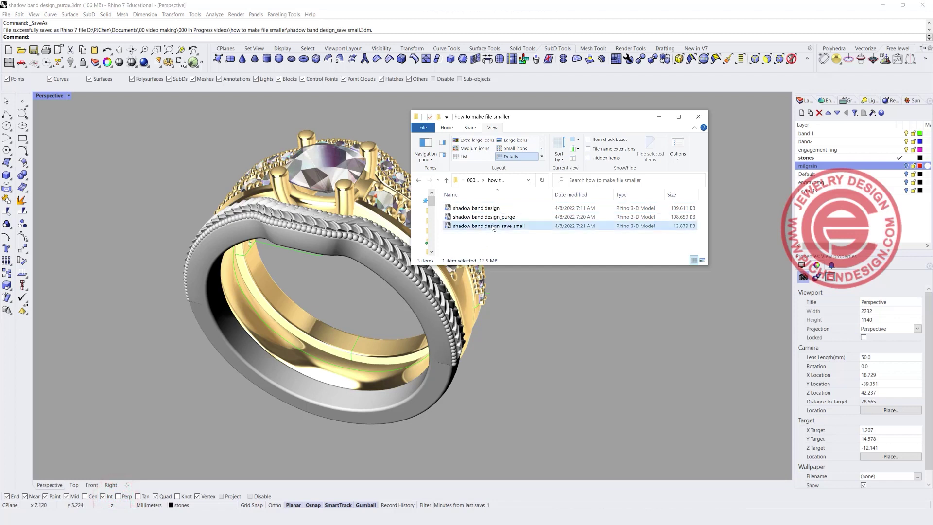
pyautogui.rightClick(493, 227)
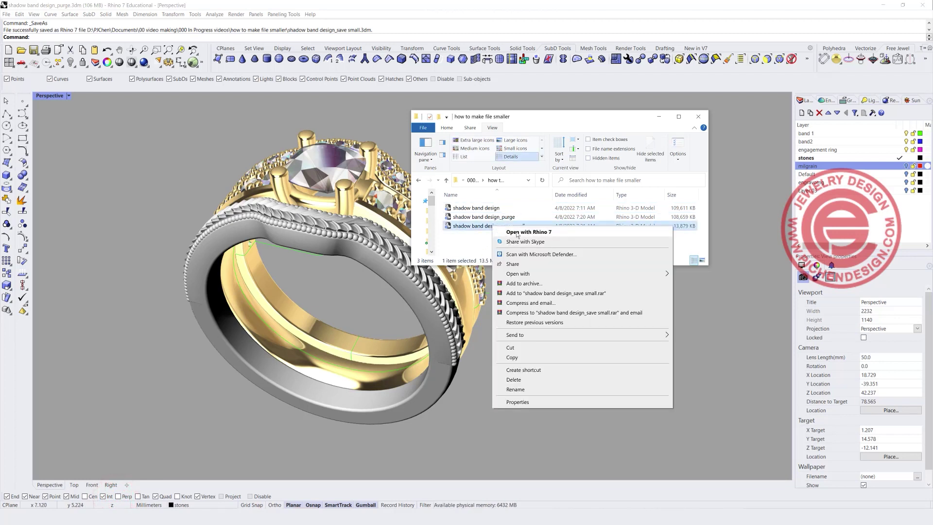
pyautogui.click(517, 233)
pyautogui.click(491, 194)
pyautogui.click(422, 254)
pyautogui.click(406, 260)
pyautogui.click(395, 262)
# Step: Inspect the opened ring model's bands and stones from several angles, and recheck the small file's details in File Explorer
pyautogui.click(368, 238)
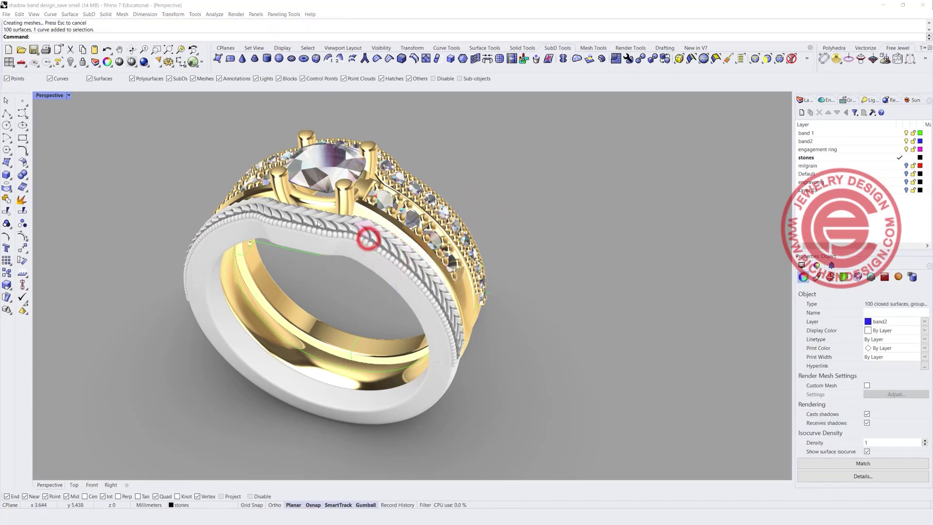
pyautogui.click(497, 197)
pyautogui.click(529, 235)
pyautogui.moveTo(529, 220); pyautogui.dragTo(486, 223, button='right')
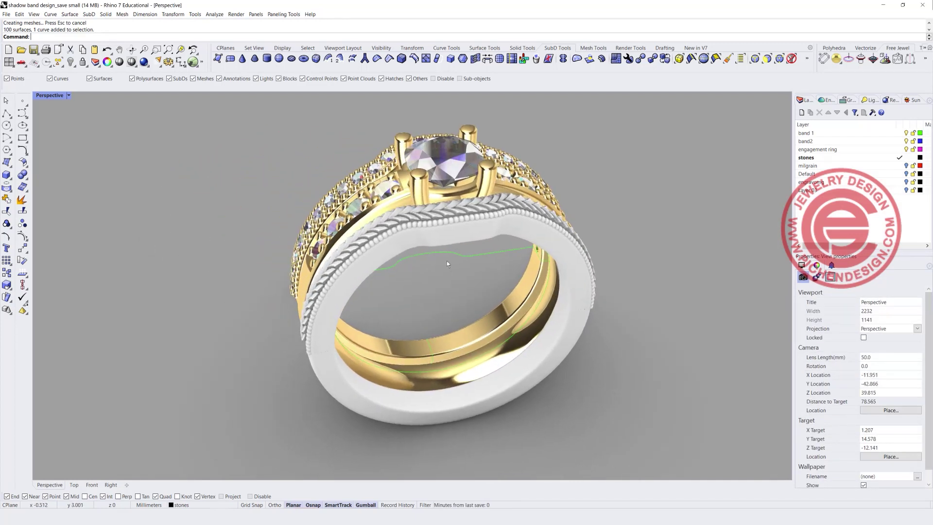
pyautogui.scroll(-2, 456, 269)
pyautogui.moveTo(457, 269); pyautogui.dragTo(425, 284, button='right')
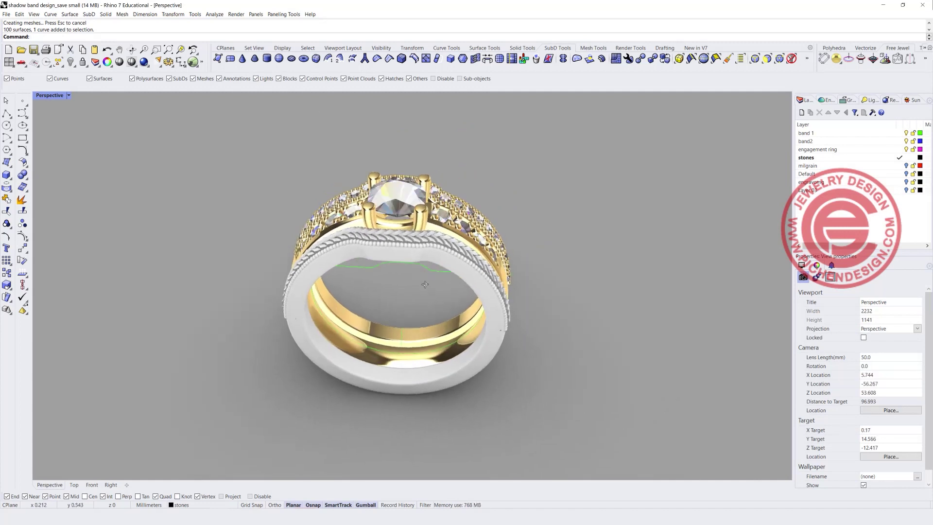
pyautogui.moveTo(383, 349); pyautogui.dragTo(403, 313, button='right')
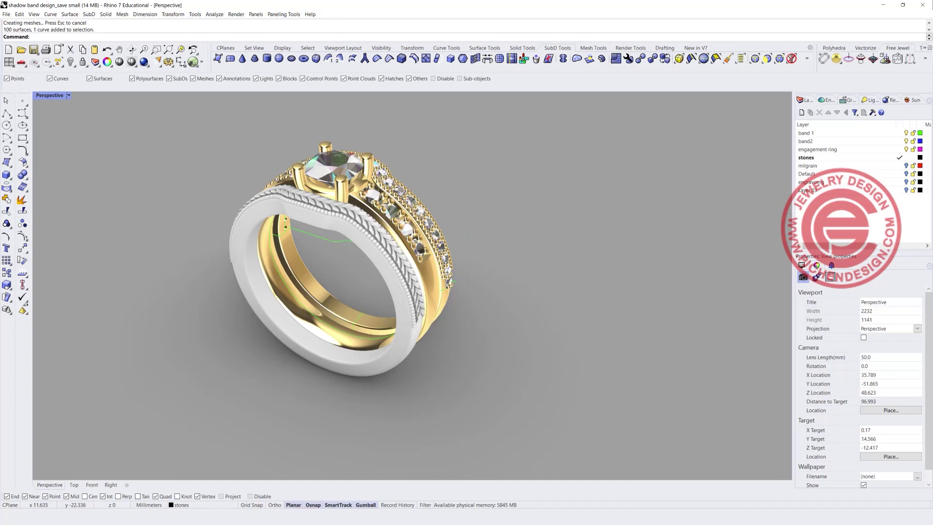
pyautogui.hotkey('alt', 'Tab')
pyautogui.moveTo(518, 228)
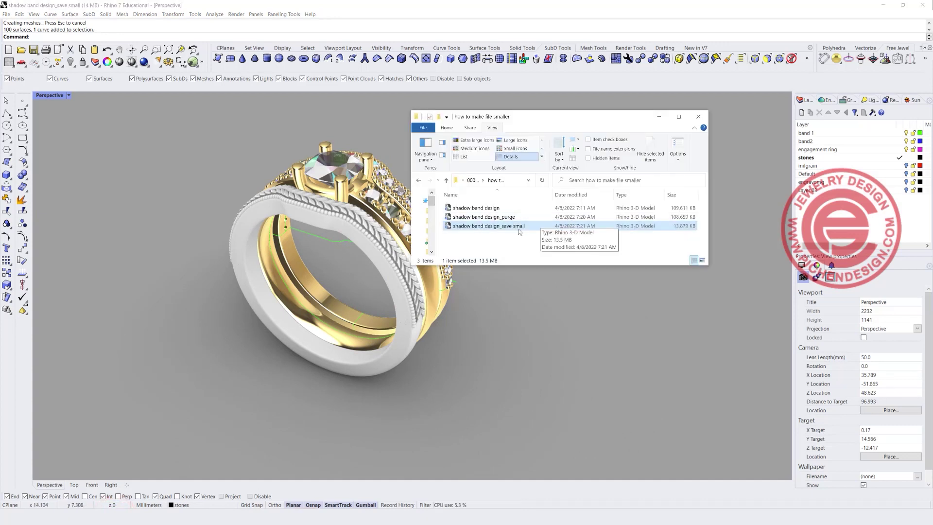
# Step: Start a new model in Rhino and create a box from the origin with a base about 6.7 mm square
pyautogui.click(489, 241)
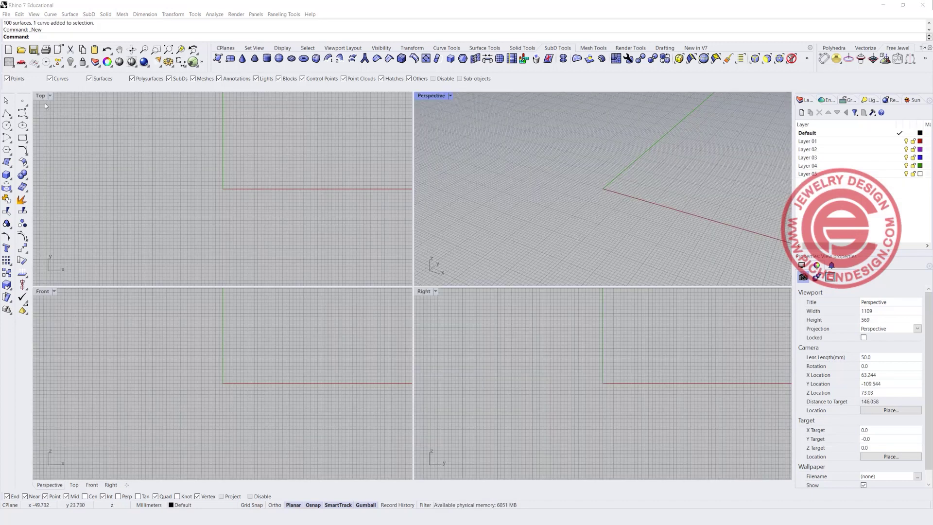
pyautogui.click(5, 173)
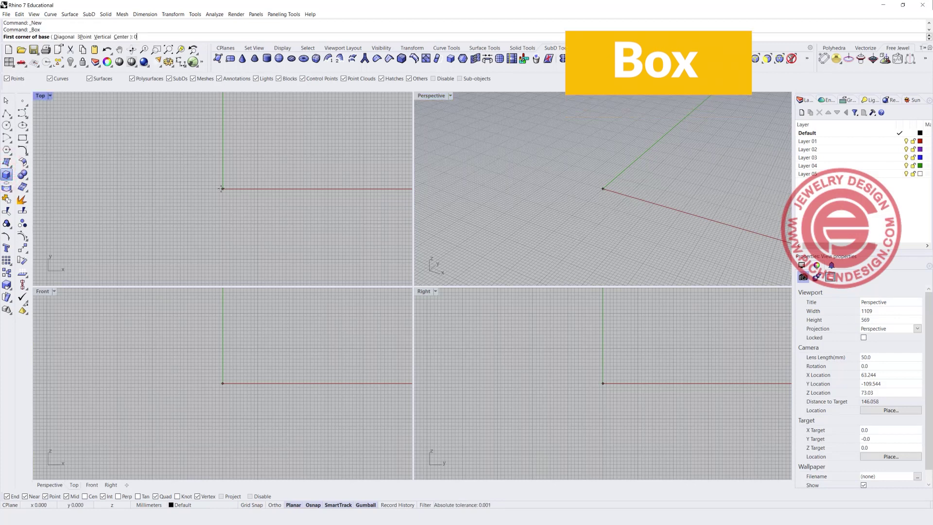
pyautogui.write('0')
pyautogui.press('Return')
pyautogui.click(234, 166)
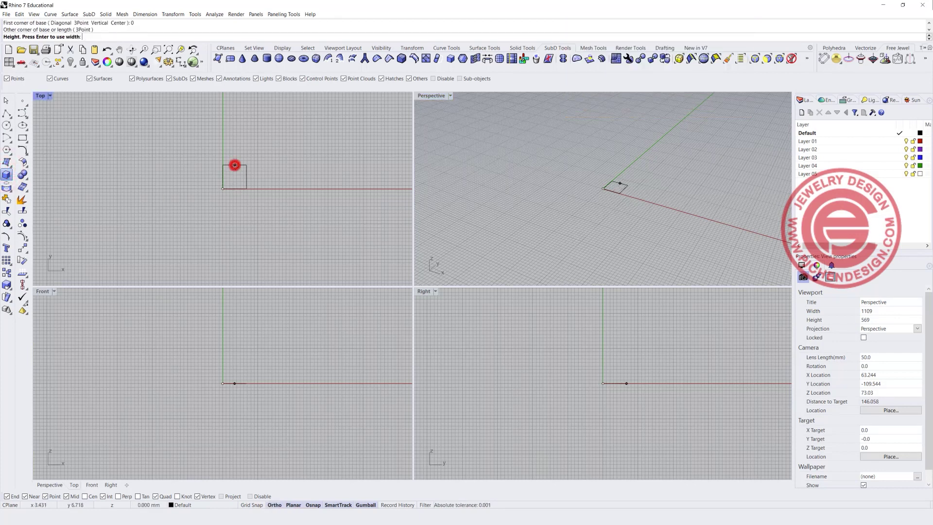
pyautogui.click(236, 358)
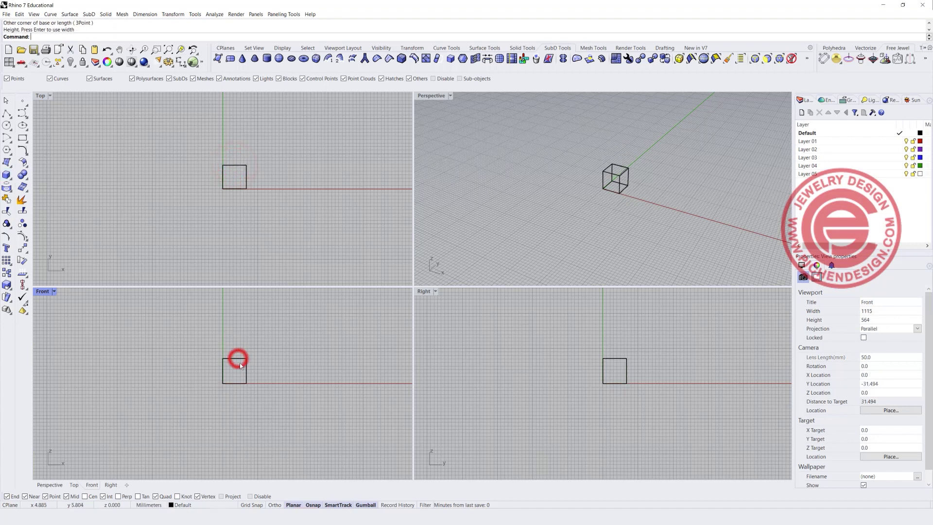
pyautogui.scroll(5, 620, 176)
pyautogui.scroll(5, 618, 172)
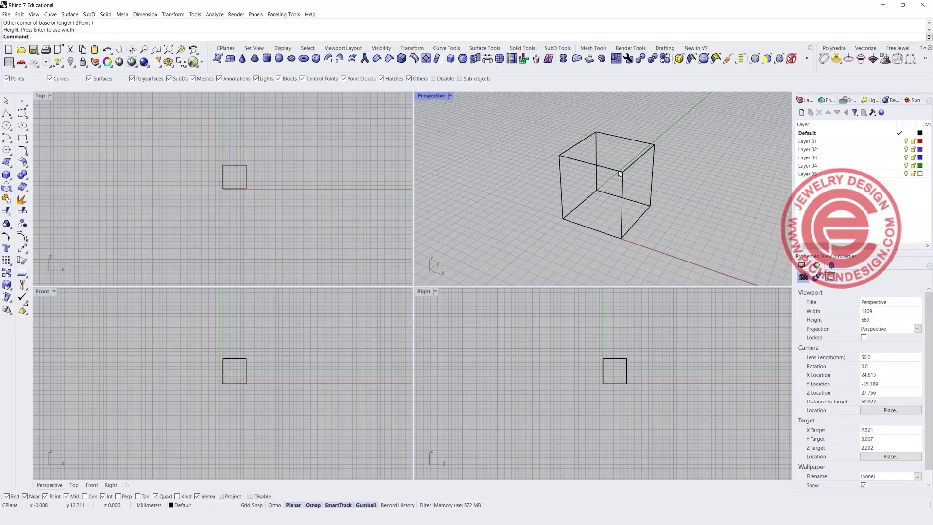
# Step: Save the box model in the same folder as "box_ extrution" and check its file size in File Explorer
pyautogui.click(575, 175)
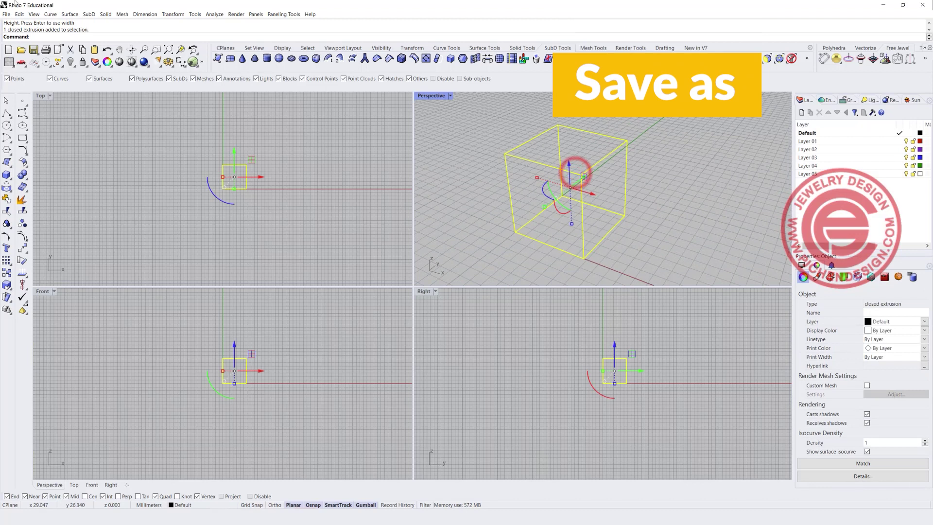
pyautogui.click(6, 14)
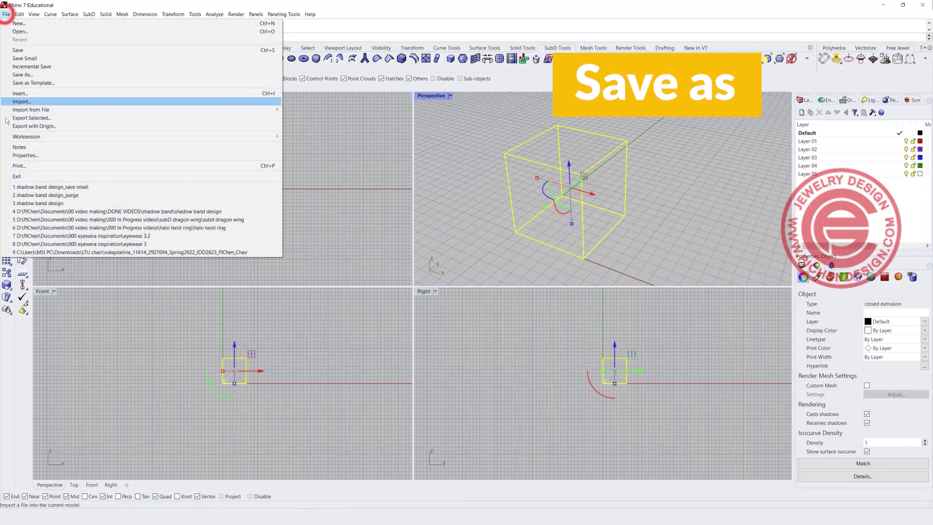
pyautogui.click(22, 74)
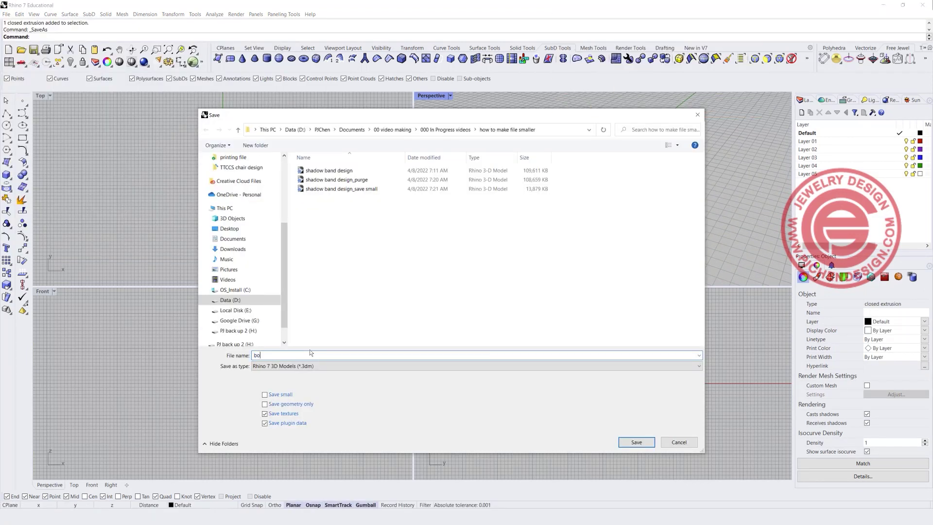
pyautogui.write('box_')
pyautogui.write('extrution')
pyautogui.press('Return')
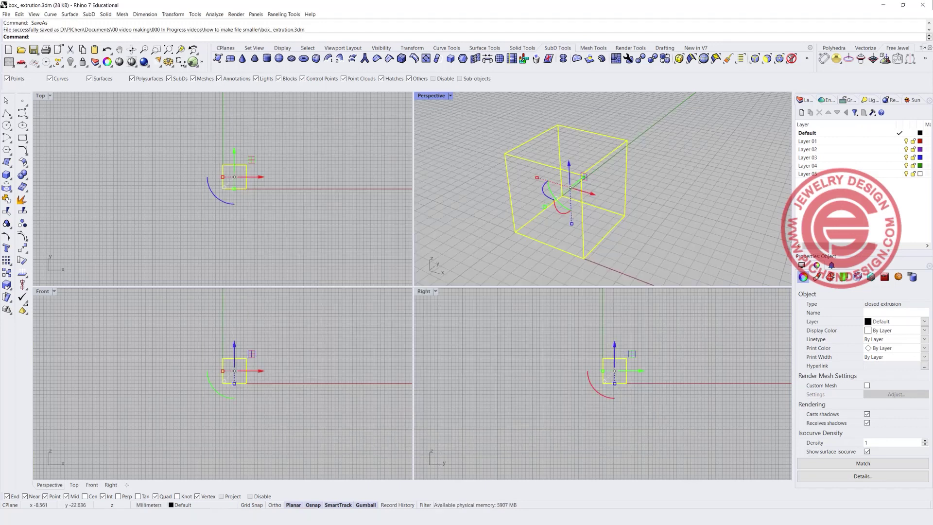
pyautogui.hotkey('alt', 'Tab')
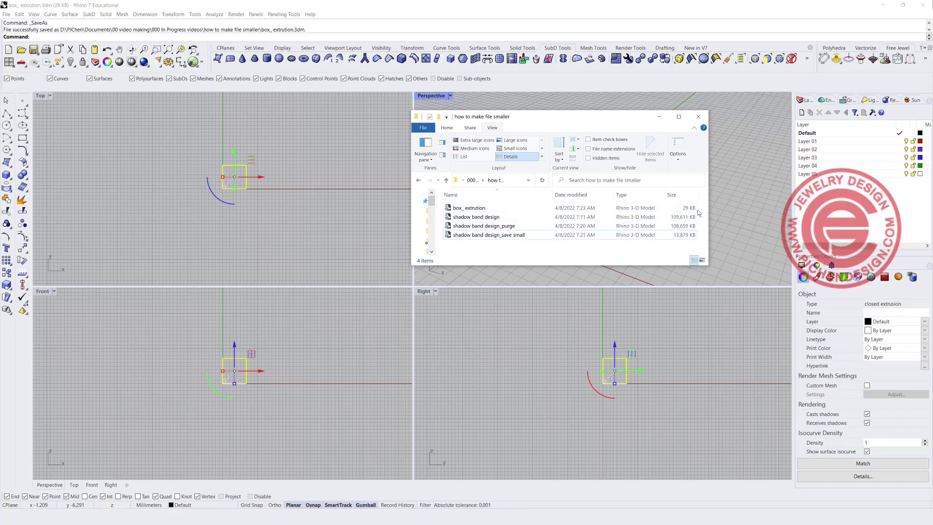
pyautogui.click(352, 196)
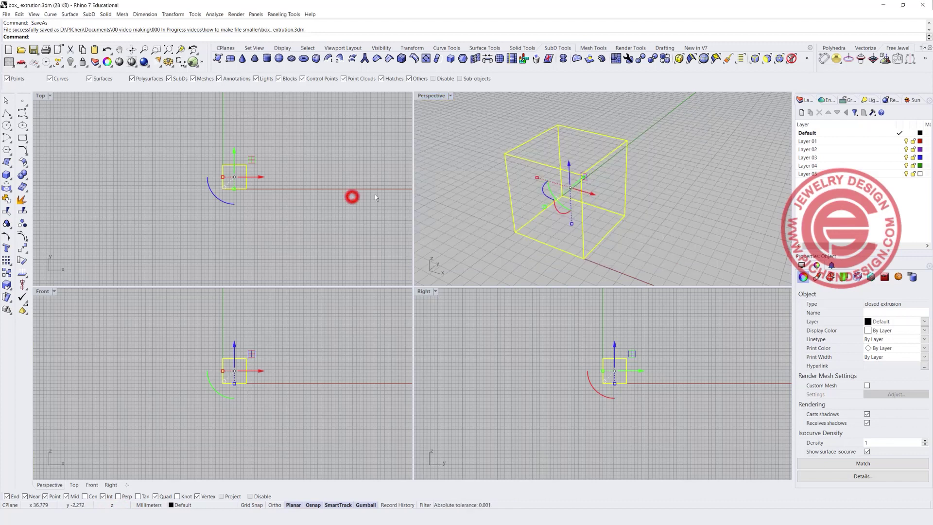
# Step: Explode the box extrusion into separate surfaces and join them back into one closed polysurface
pyautogui.click(582, 191)
pyautogui.click(21, 199)
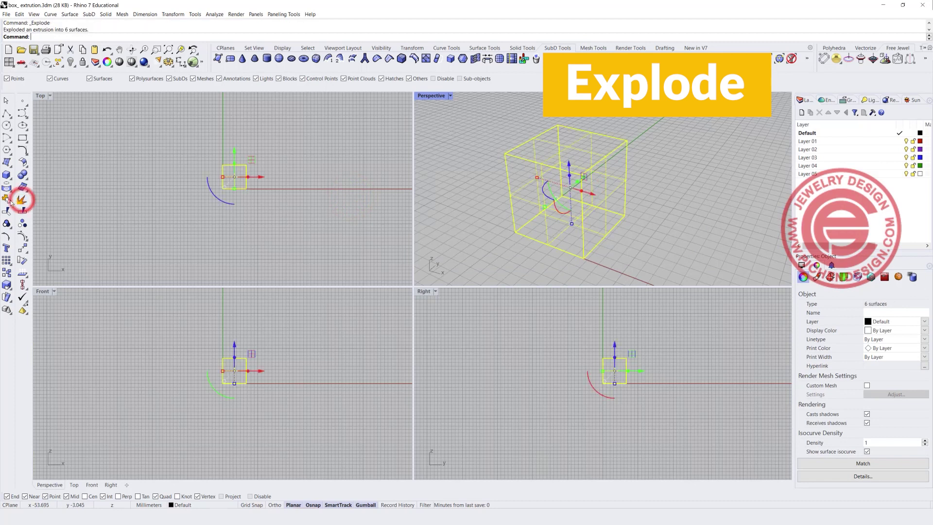
pyautogui.click(7, 199)
pyautogui.click(413, 214)
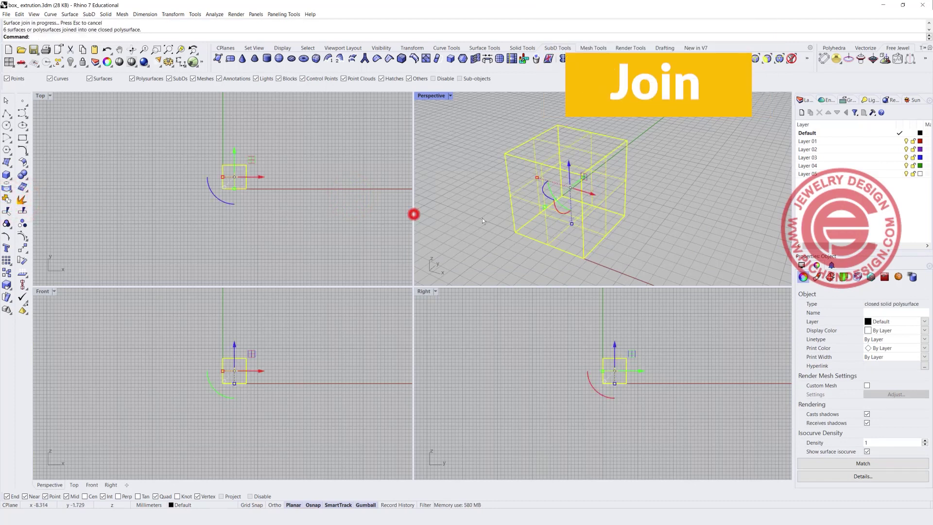
pyautogui.click(545, 220)
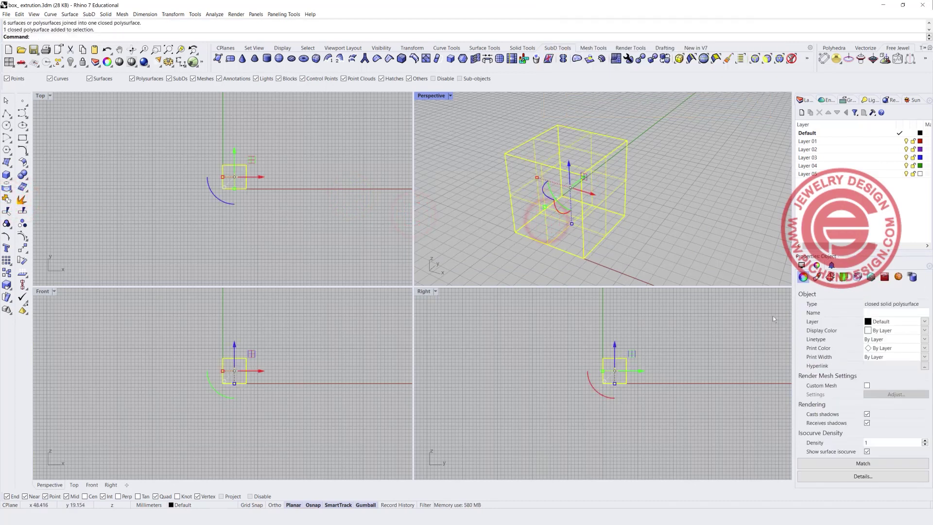
# Step: Save the polysurface version of the box in the same folder as a new file named "box_ poly"
pyautogui.click(7, 14)
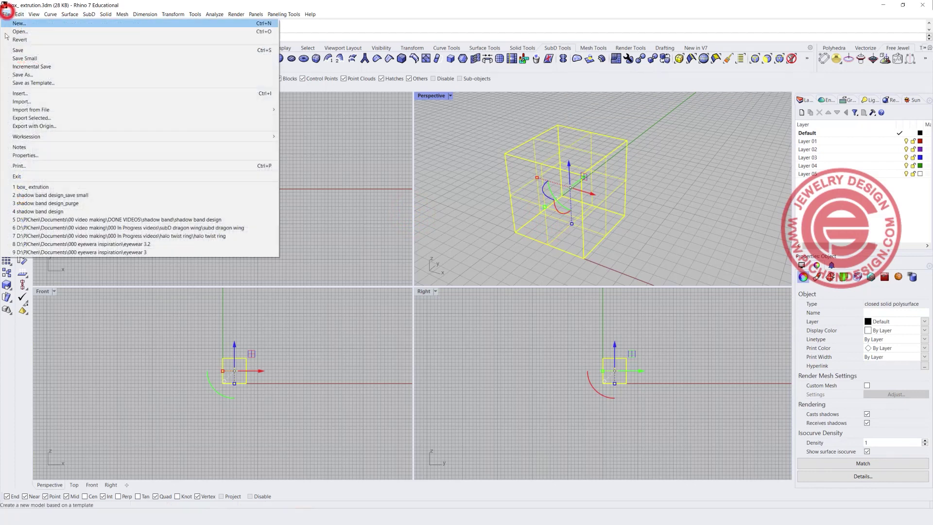
pyautogui.click(36, 78)
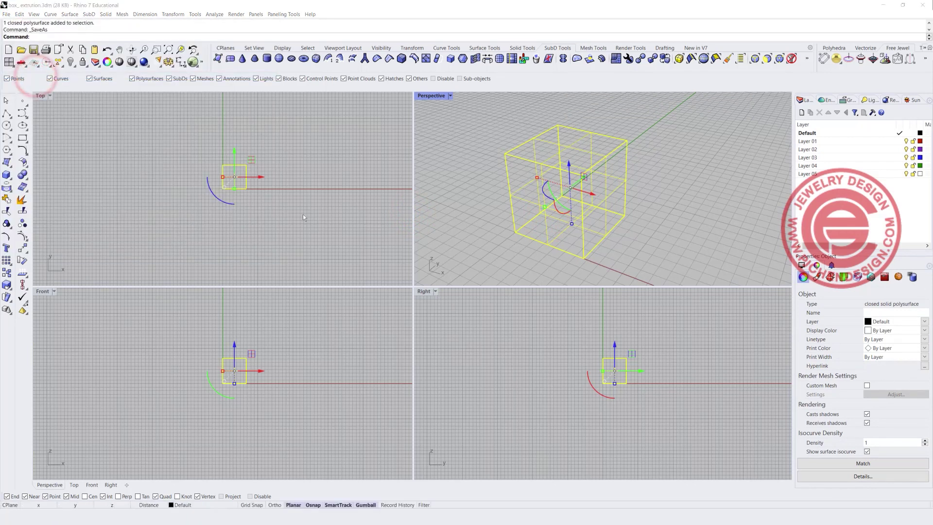
pyautogui.click(321, 169)
pyautogui.click(291, 354)
pyautogui.click(298, 355)
pyautogui.press('BackSpace')
pyautogui.press('BackSpace')
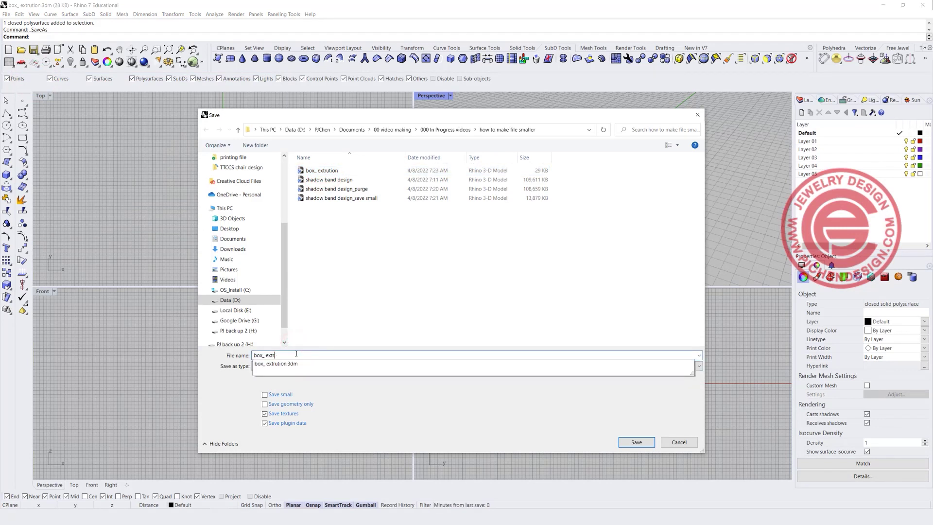
pyautogui.write('pol')
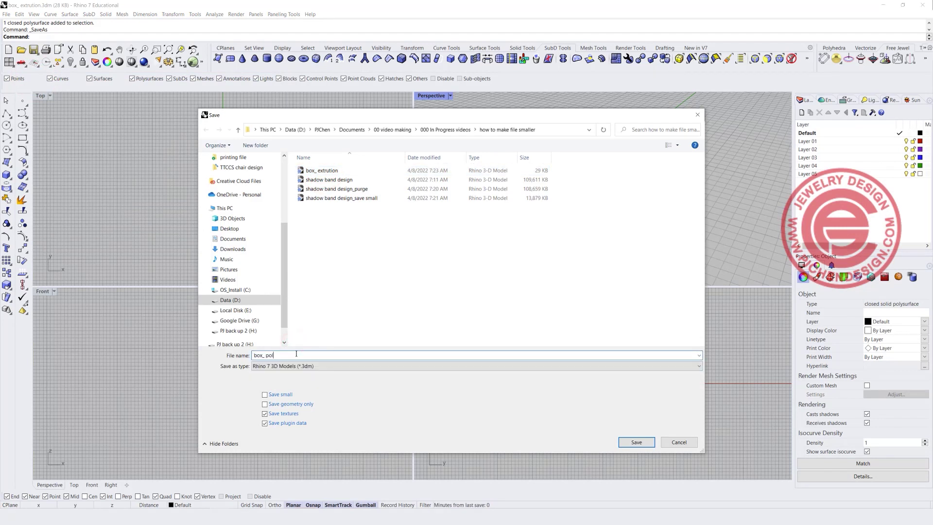
pyautogui.write('y')
pyautogui.press('Return')
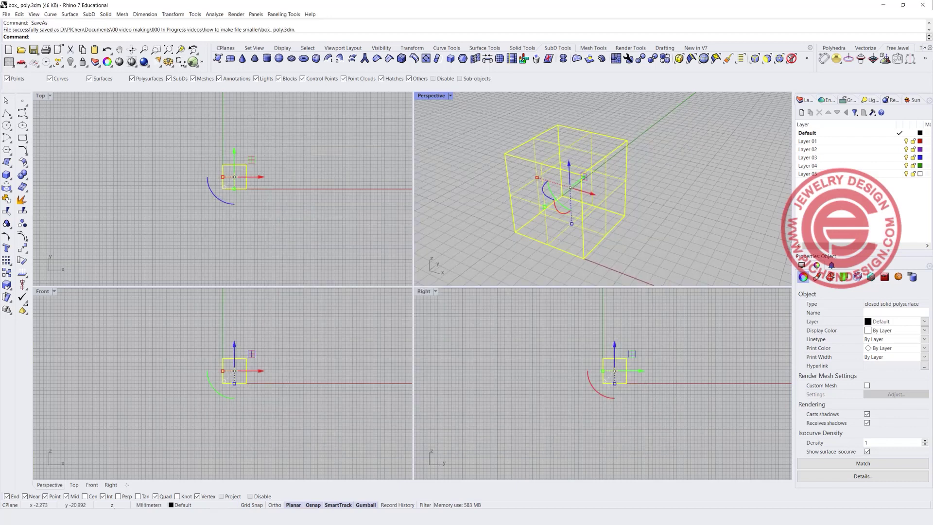
# Step: Compare the sizes of the extrusion and polysurface box files in an enlarged File Explorer window
pyautogui.hotkey('alt', 'Tab')
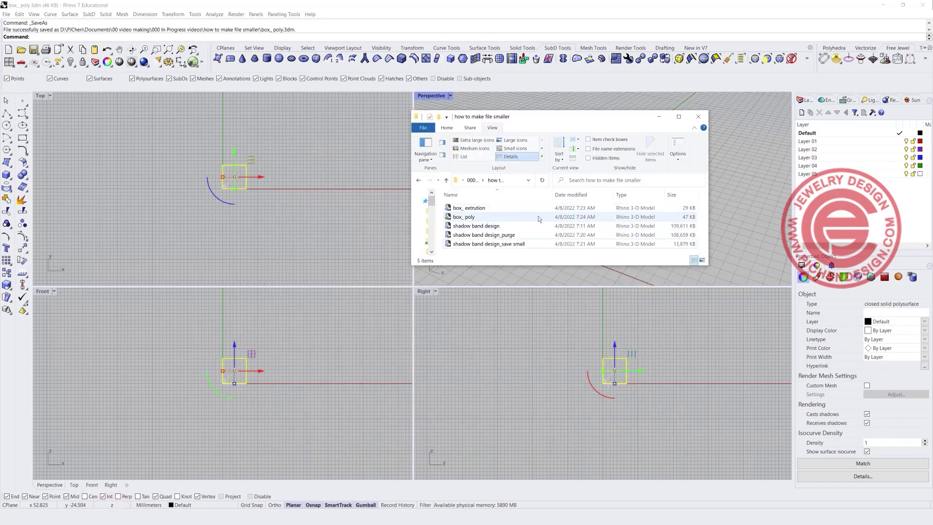
pyautogui.click(706, 264)
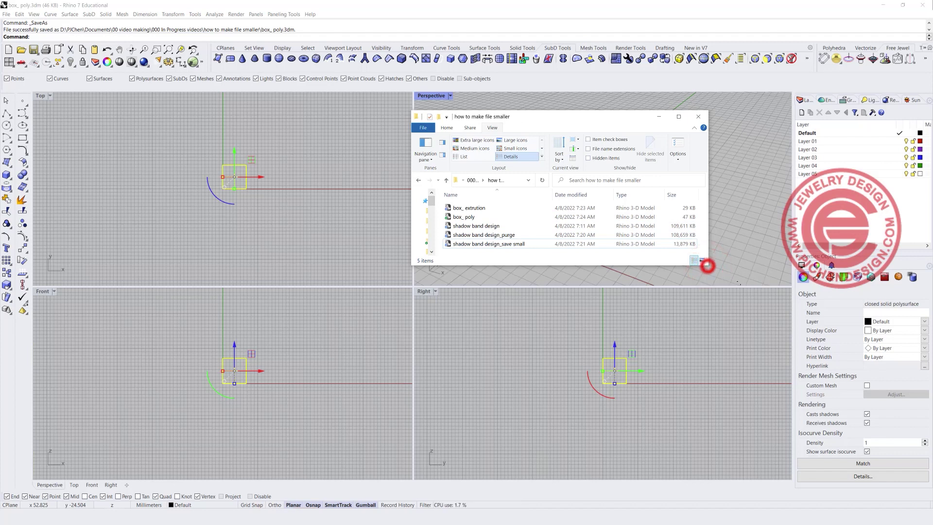
pyautogui.moveTo(707, 265); pyautogui.dragTo(739, 281)
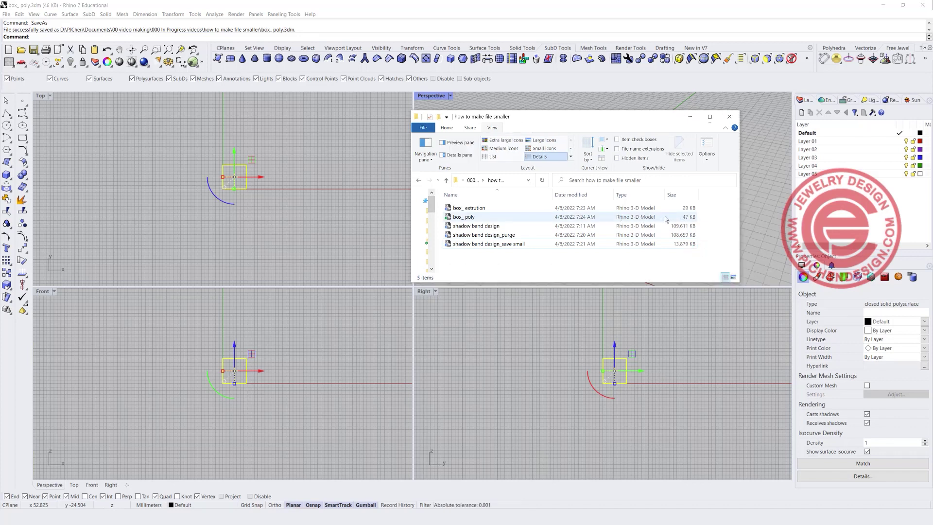
pyautogui.click(730, 116)
pyautogui.click(662, 212)
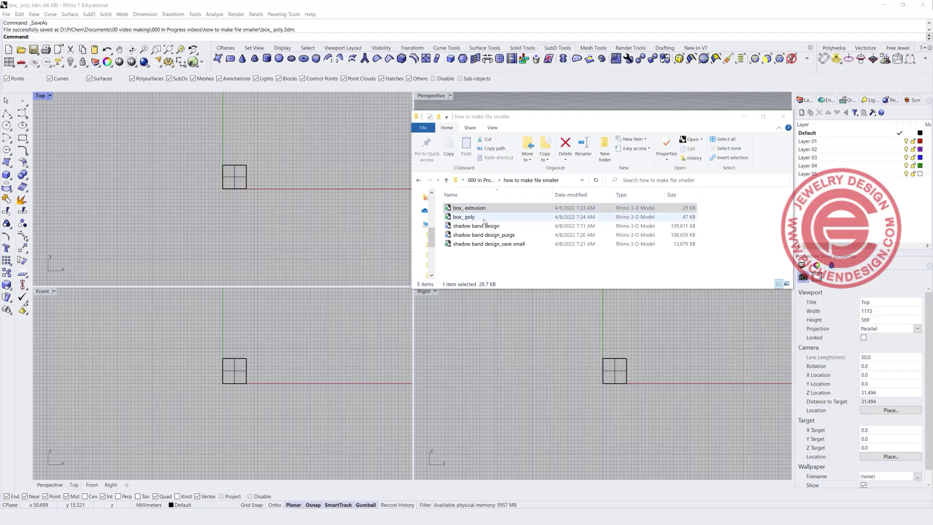
# Step: Start a rectangular array of the closed polysurface box with 10 copies in each of the X, Y and Z directions
pyautogui.click(322, 188)
pyautogui.scroll(-3, 261, 155)
pyautogui.moveTo(260, 155); pyautogui.dragTo(178, 190, button='right')
pyautogui.scroll(-2, 222, 188)
pyautogui.click(167, 193)
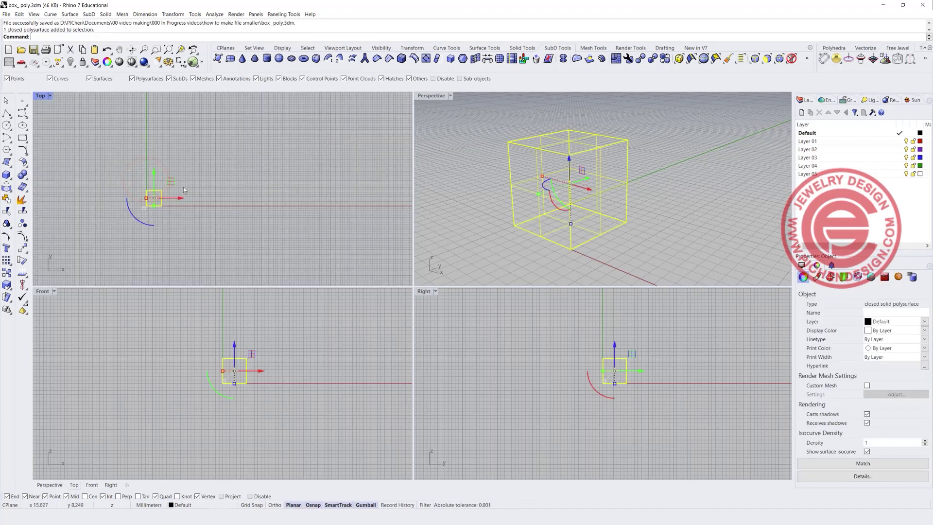
pyautogui.click(12, 266)
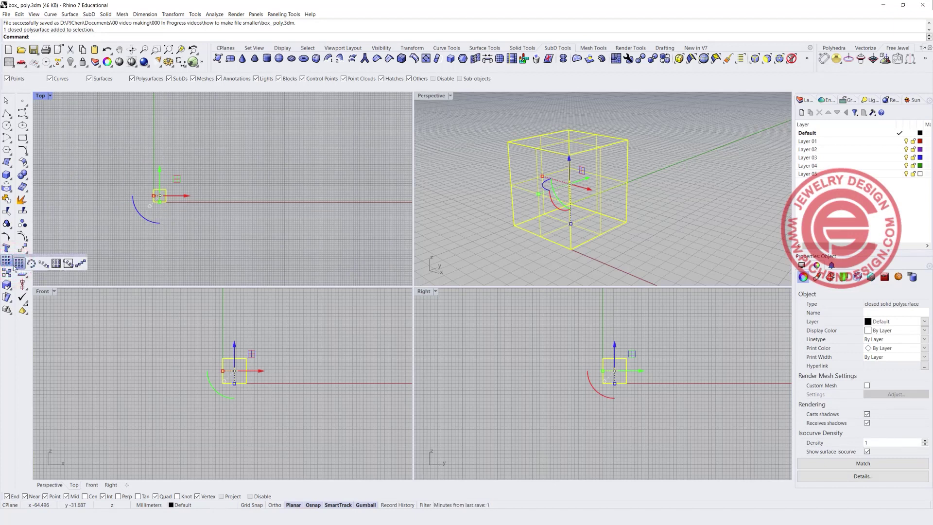
pyautogui.click(19, 264)
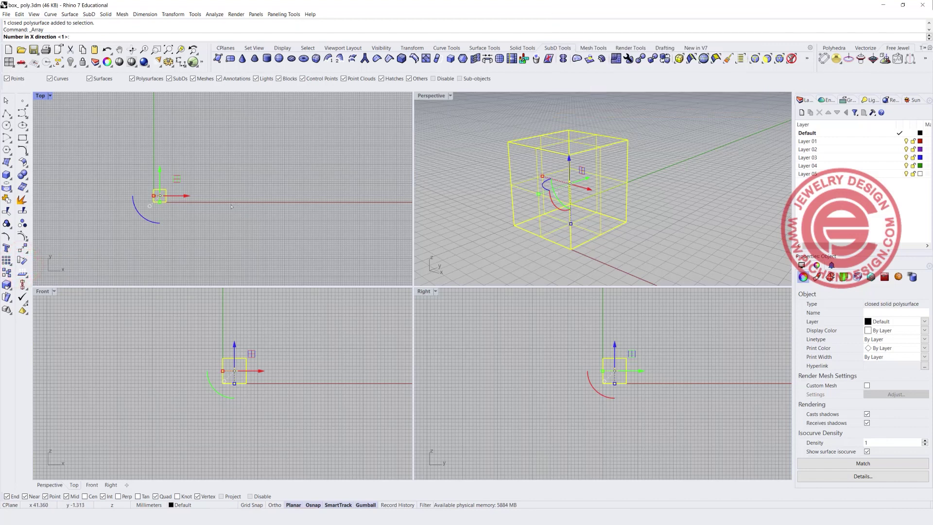
pyautogui.write('10')
pyautogui.press('Return')
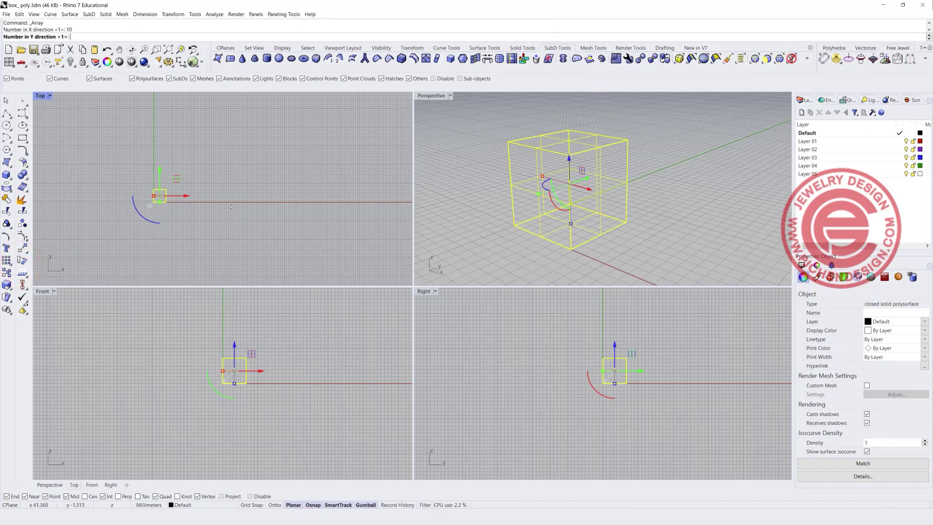
pyautogui.write('10')
pyautogui.press('Return')
pyautogui.write('10')
pyautogui.press('Return')
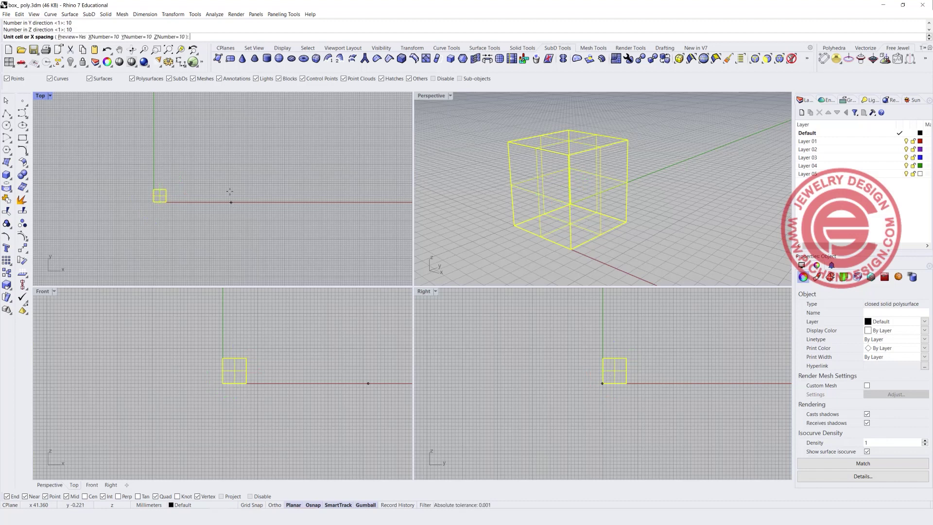
# Step: Space the box array about 9.9 mm in X, 9.8 mm in Y and 10.5 mm in Z from the box corner and accept it
pyautogui.click(154, 202)
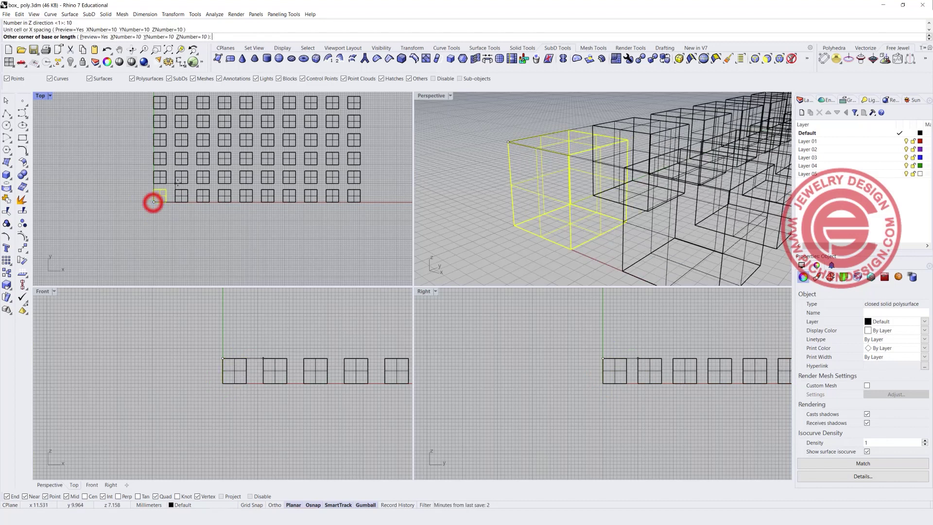
pyautogui.click(172, 184)
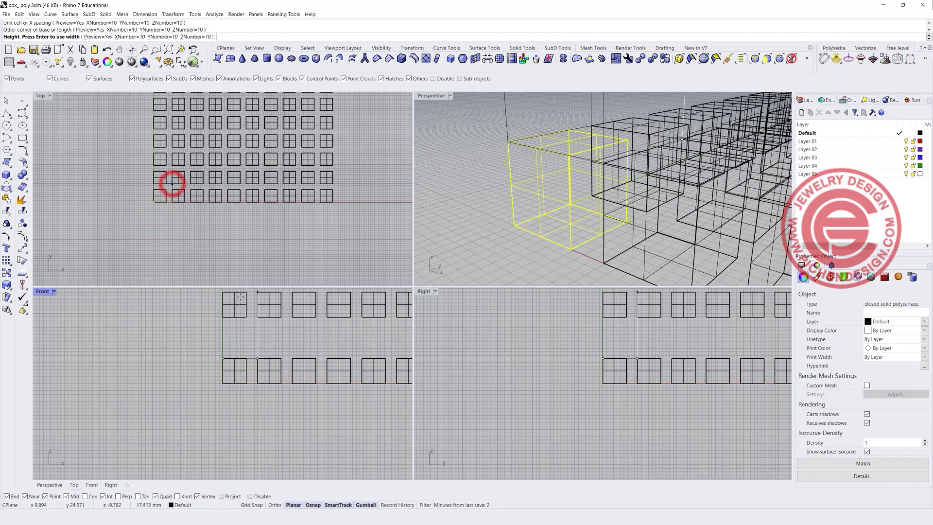
pyautogui.click(234, 320)
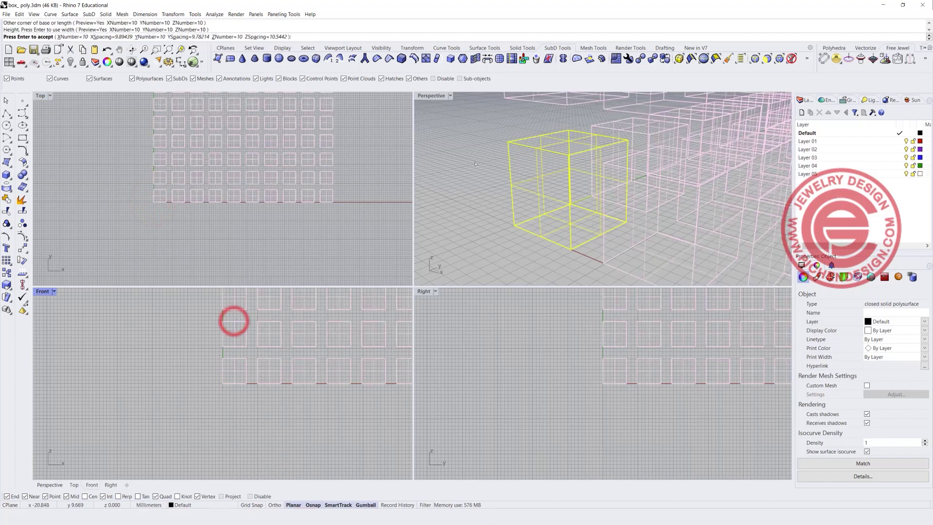
pyautogui.press('Return')
# Step: Maximize the Perspective view, set it to the Ghosted display mode and inspect the arrayed boxes
pyautogui.doubleClick(433, 95)
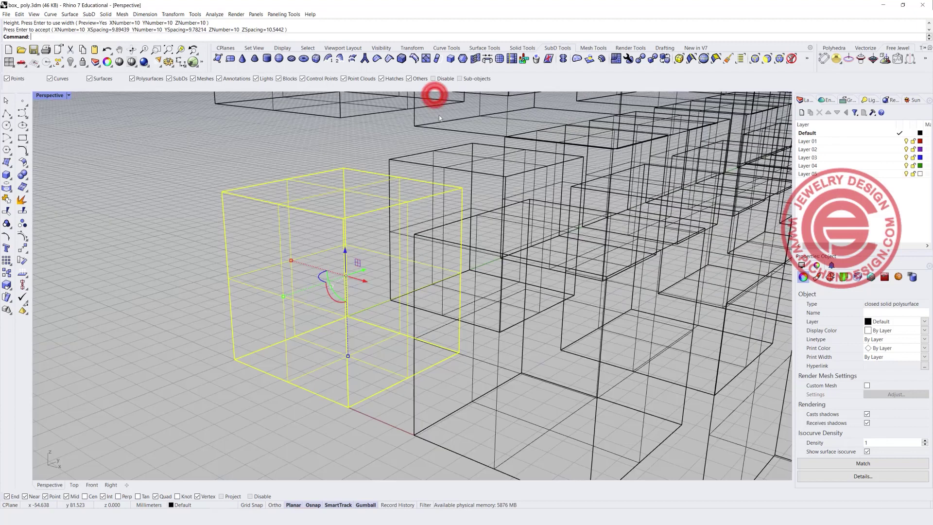
pyautogui.scroll(-10, 476, 204)
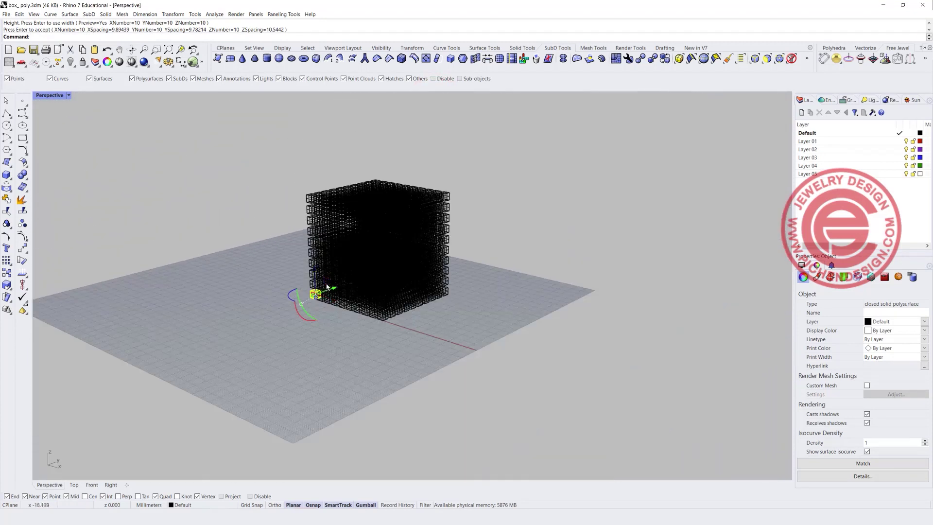
pyautogui.click(264, 238)
pyautogui.moveTo(264, 238); pyautogui.dragTo(55, 74, button='right')
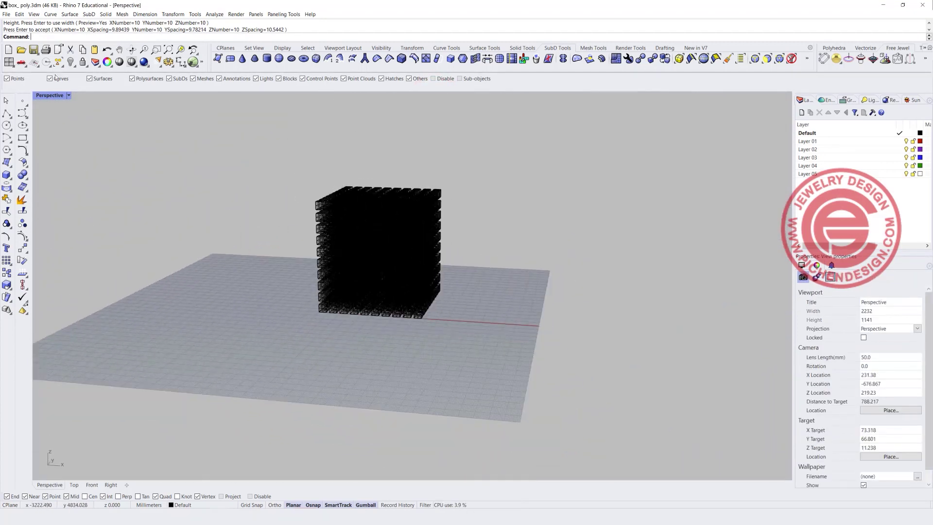
pyautogui.click(69, 95)
pyautogui.click(71, 155)
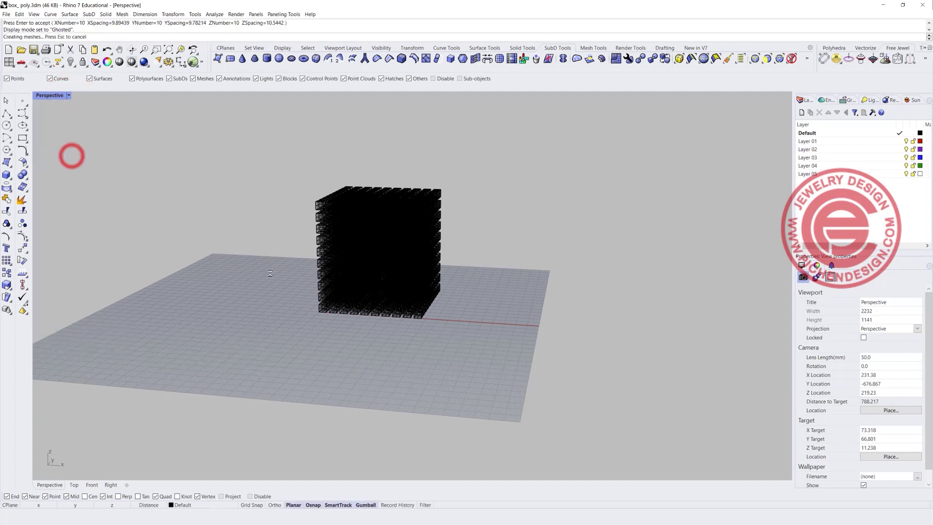
pyautogui.scroll(6, 336, 304)
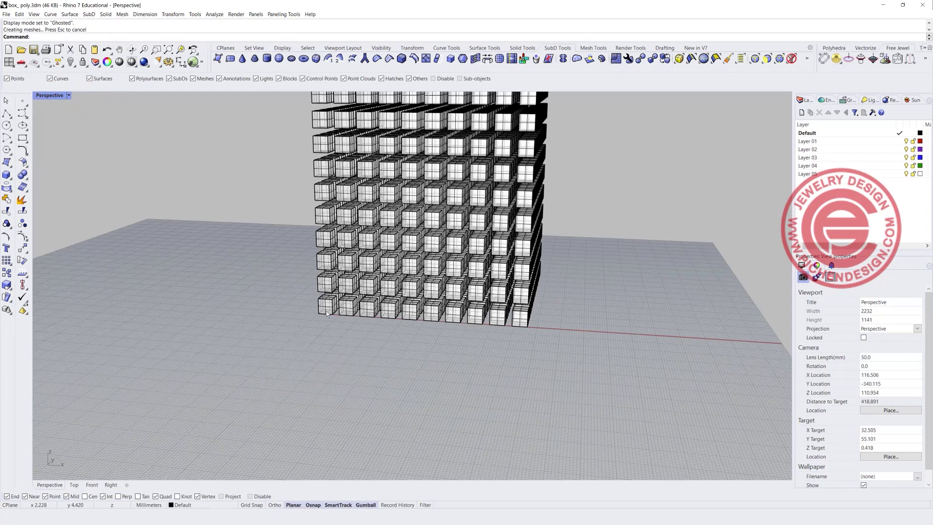
pyautogui.scroll(4, 325, 312)
pyautogui.click(325, 307)
pyautogui.click(265, 273)
pyautogui.scroll(-3, 274, 268)
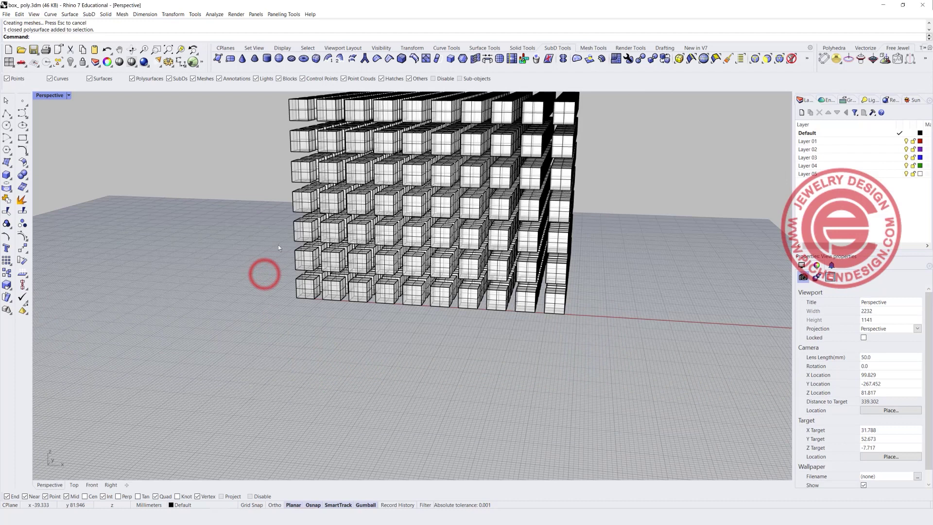
pyautogui.keyDown('shift'); pyautogui.moveTo(278, 248); pyautogui.dragTo(232, 303, button='right'); pyautogui.keyUp('shift')
# Step: Save the arrayed model in the same folder as "1000 box-poly" and check its file size in File Explorer
pyautogui.click(7, 14)
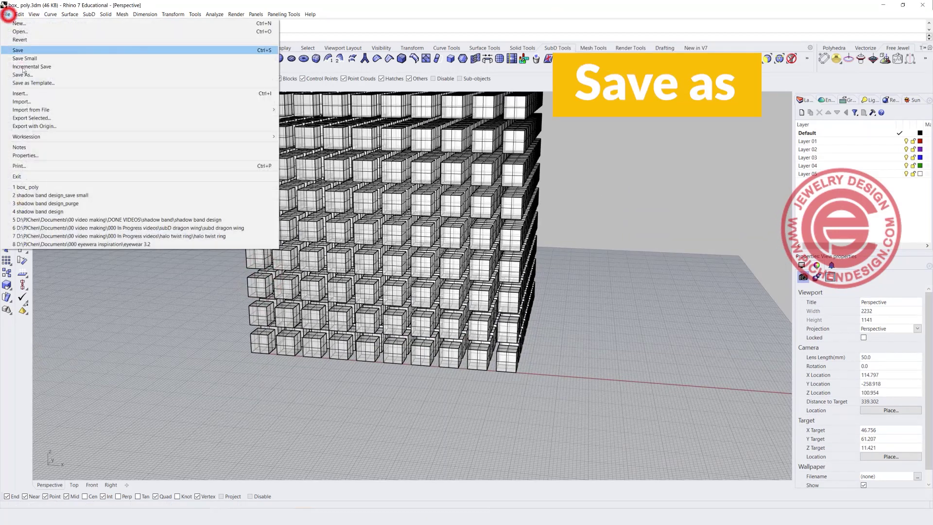
pyautogui.click(44, 74)
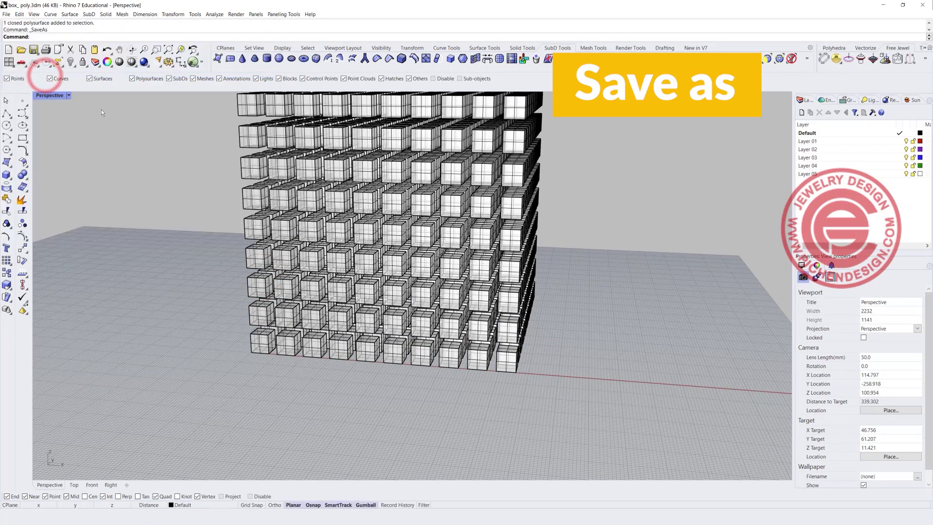
pyautogui.doubleClick(298, 355)
pyautogui.write('1000 box-poly')
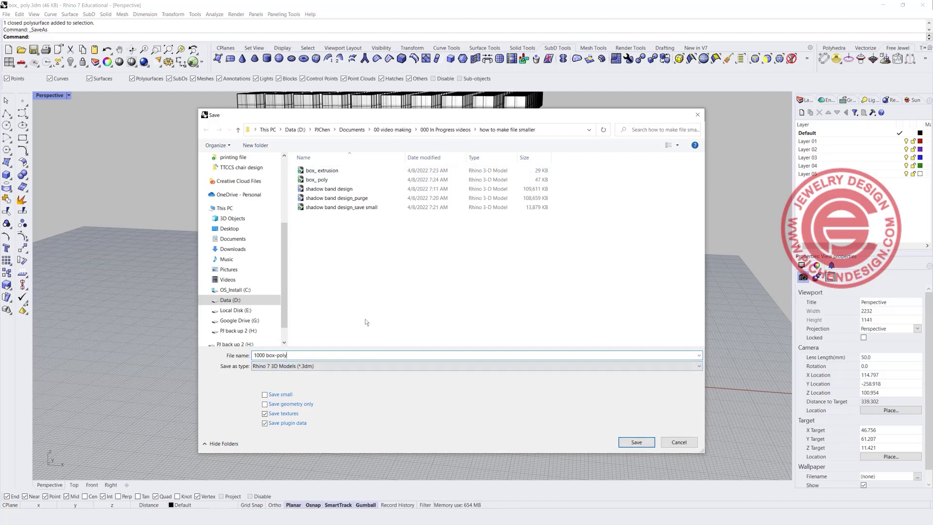
pyautogui.click(629, 442)
pyautogui.hotkey('alt', 'Tab')
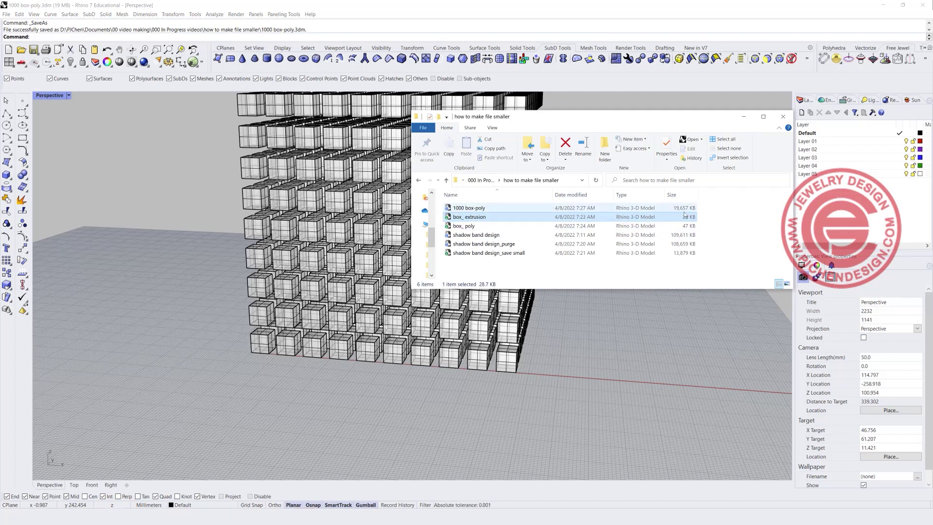
# Step: Save a copy named "1000 box-poly-small" with the Save small option enabled and compare its size with the full file in File Explorer
pyautogui.click(619, 340)
pyautogui.scroll(4, 579, 301)
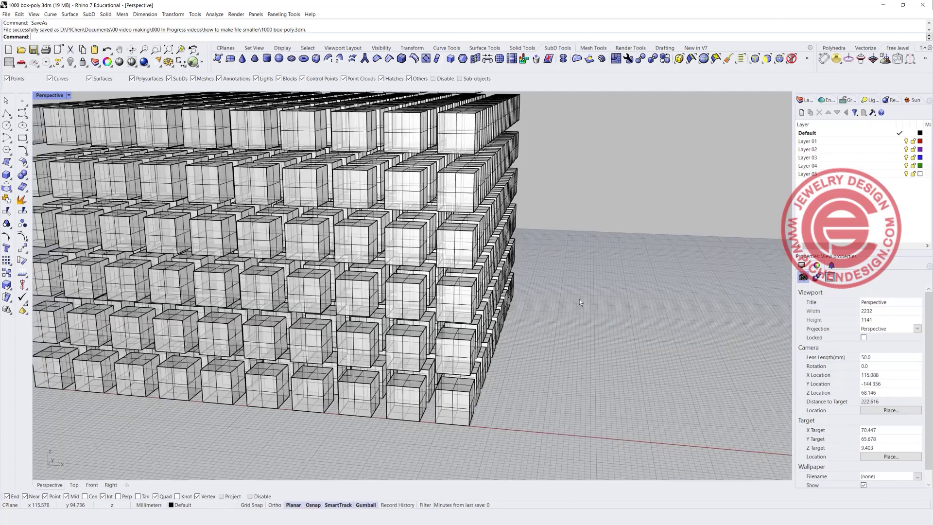
pyautogui.scroll(-5, 580, 300)
pyautogui.click(6, 14)
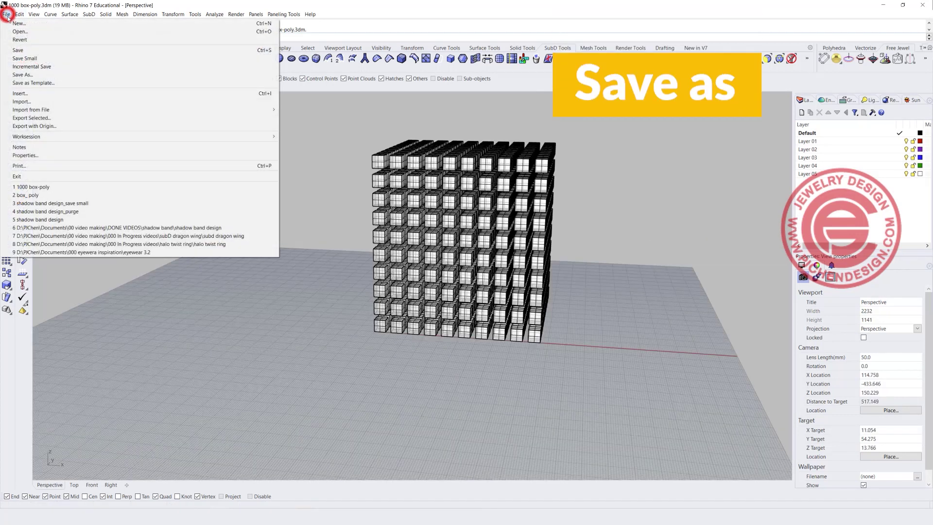
pyautogui.click(35, 74)
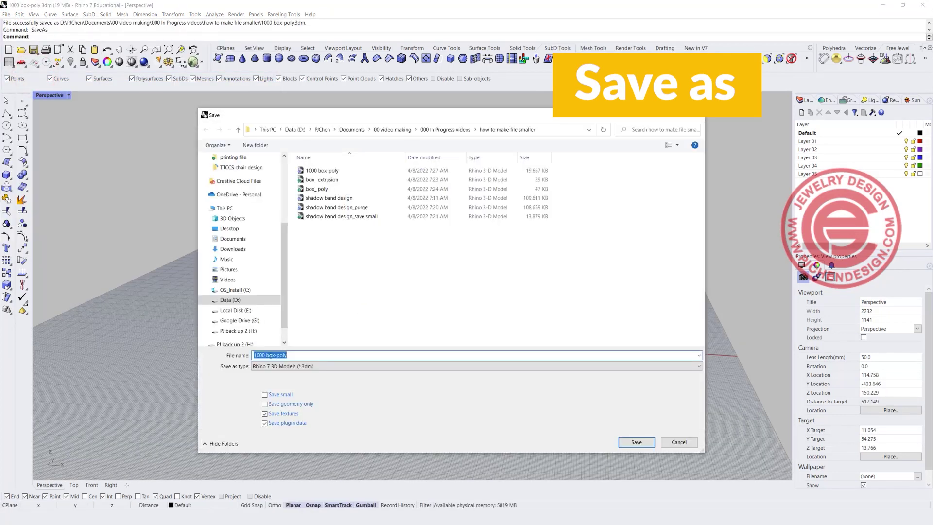
pyautogui.click(265, 395)
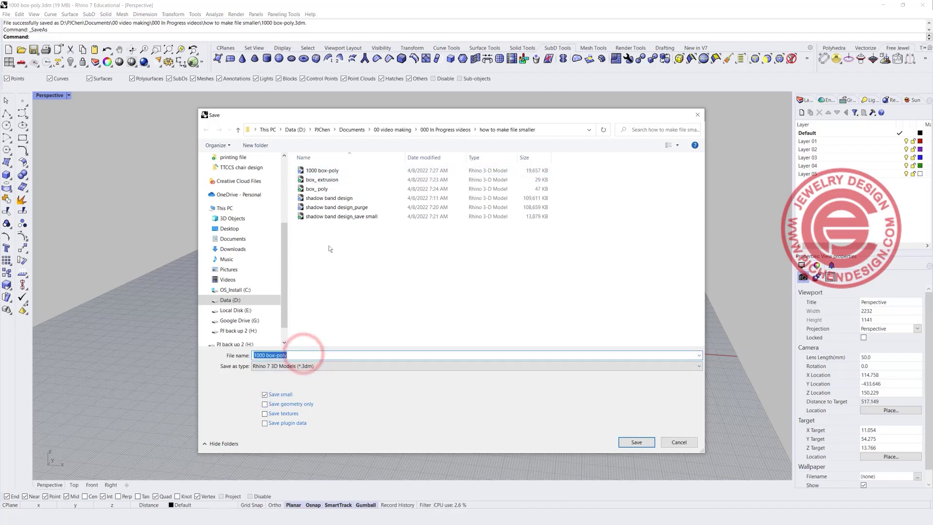
pyautogui.click(295, 354)
pyautogui.write('-small')
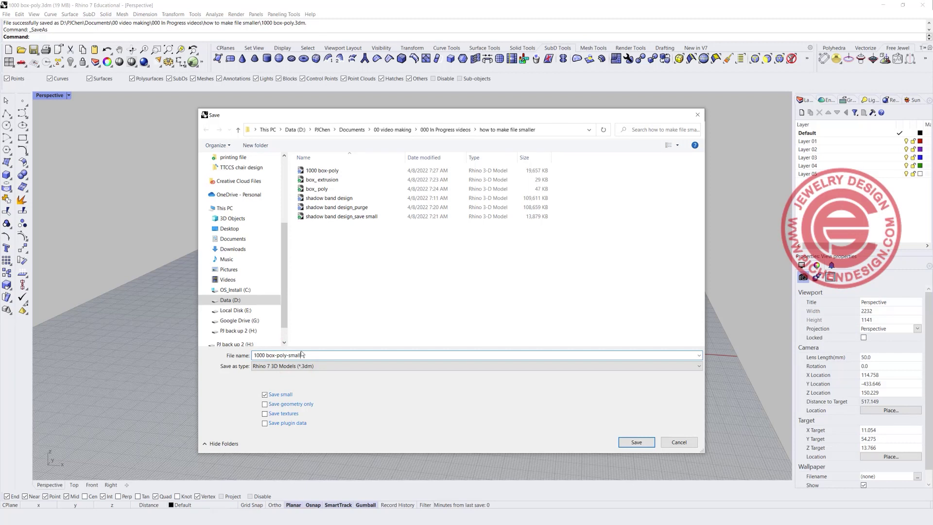
pyautogui.press('Return')
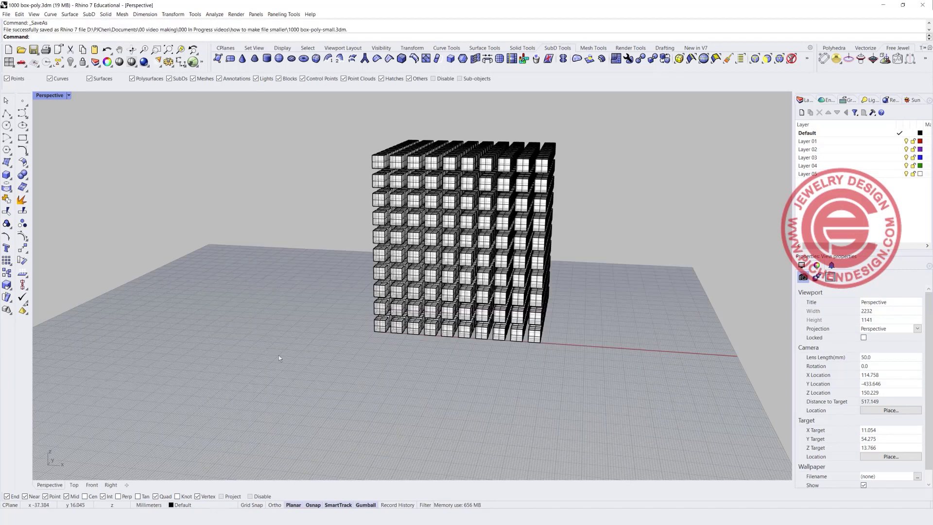
pyautogui.hotkey('alt', 'Tab')
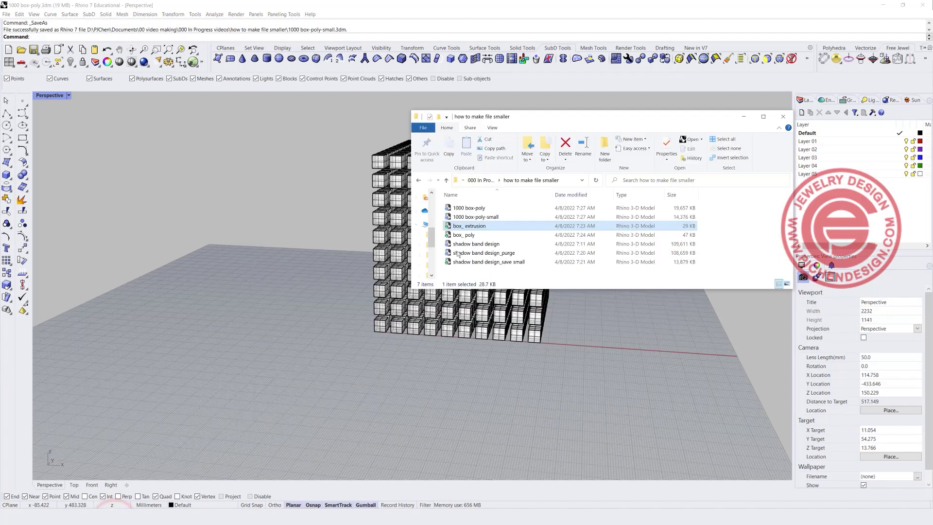
pyautogui.click(672, 217)
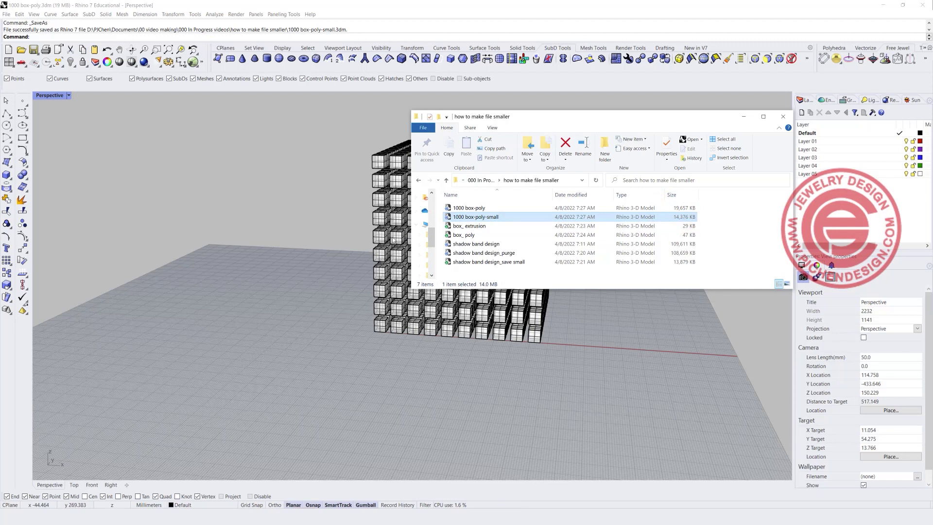
# Step: Return to the model and undo the array of polysurface boxes
pyautogui.keyDown('shift'); pyautogui.moveTo(465, 225); pyautogui.dragTo(369, 239, button='right'); pyautogui.keyUp('shift')
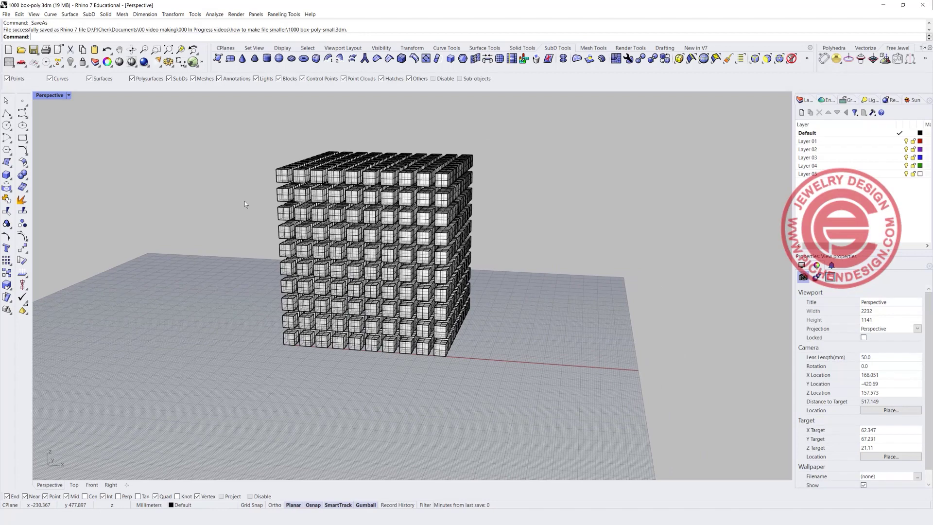
pyautogui.moveTo(516, 308); pyautogui.dragTo(409, 334, button='right')
pyautogui.scroll(5, 237, 372)
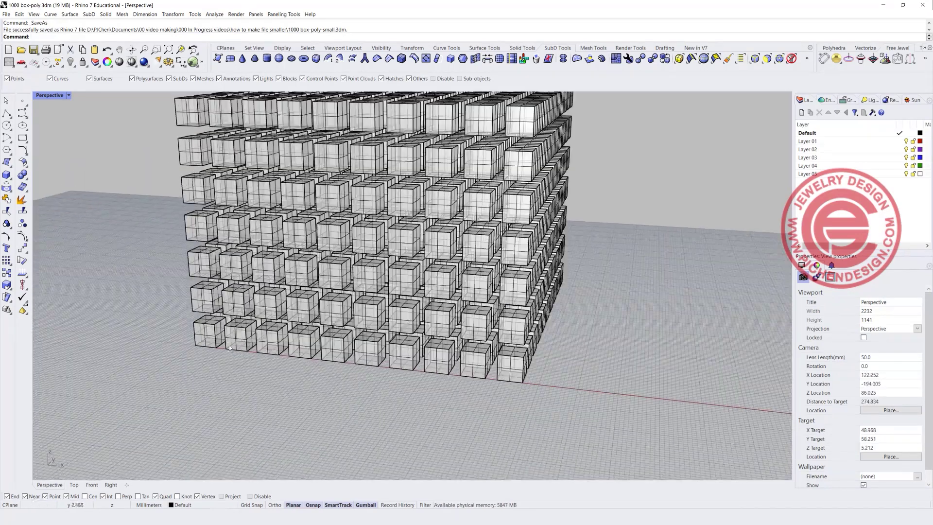
pyautogui.scroll(-2, 250, 336)
pyautogui.moveTo(252, 332); pyautogui.dragTo(269, 334, button='right')
pyautogui.hotkey('ctrl', 'z')
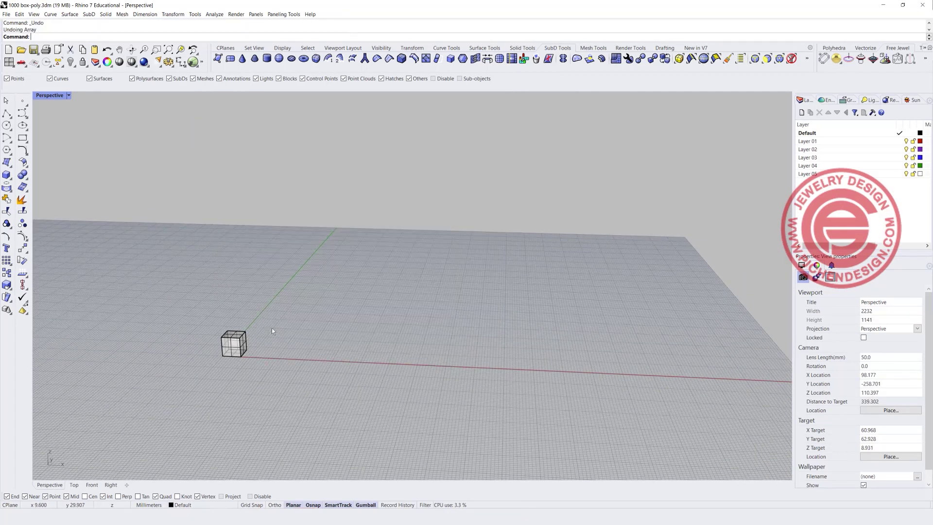
# Step: Turn the polysurface box into a block with its base point at the origin corner and the default name, and select it to check its object type
pyautogui.click(238, 336)
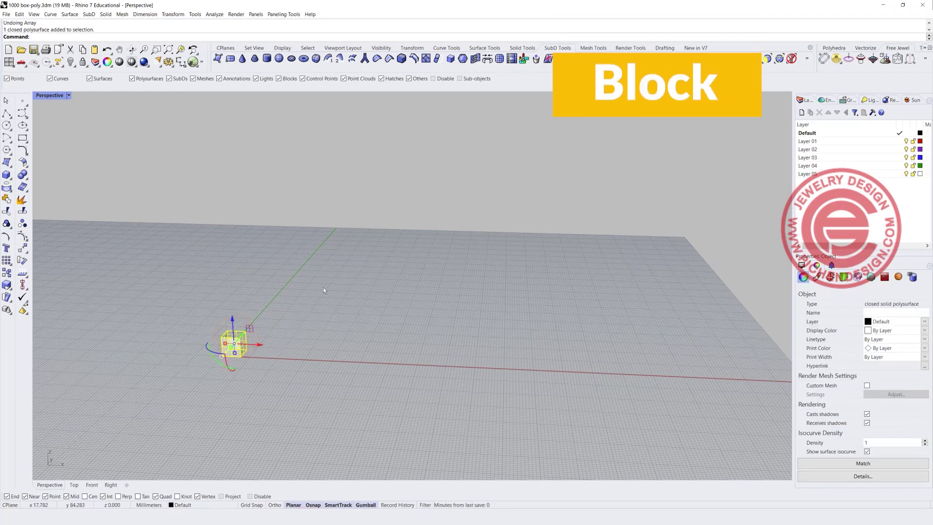
pyautogui.press('Return')
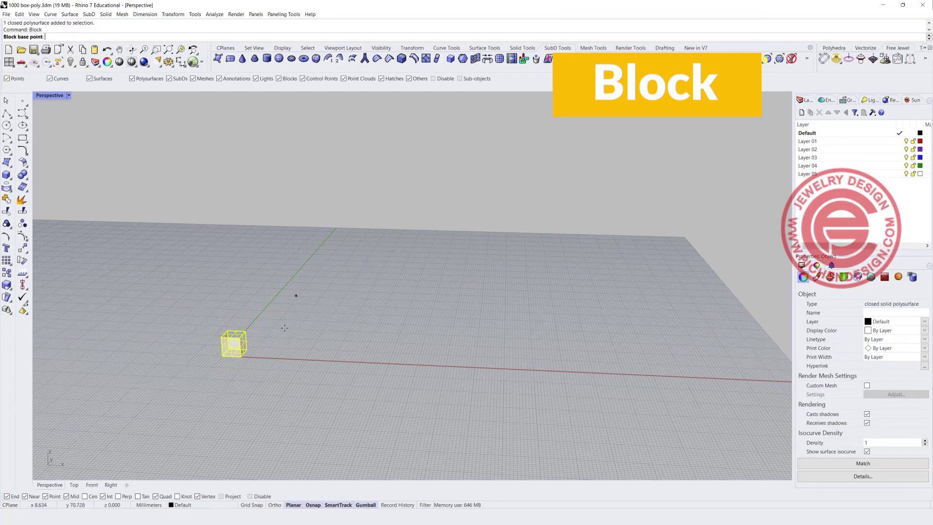
pyautogui.scroll(5, 250, 368)
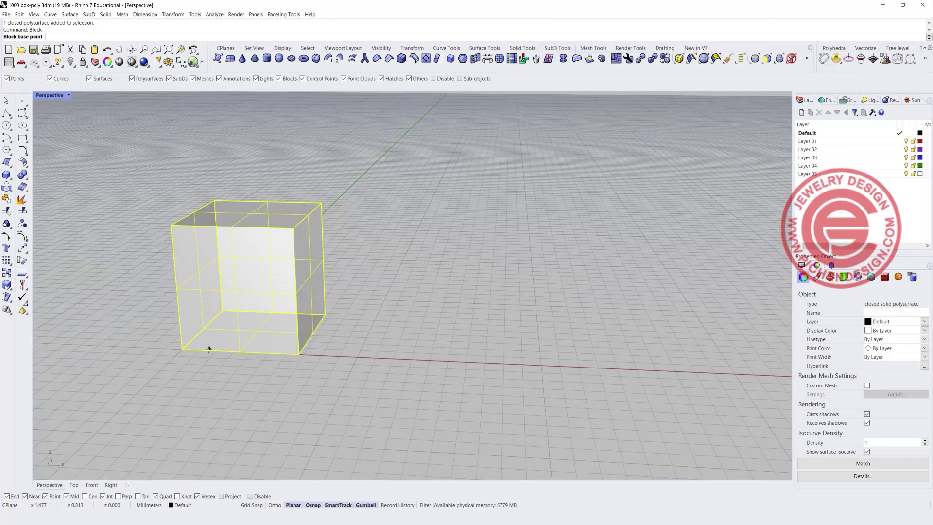
pyautogui.click(183, 347)
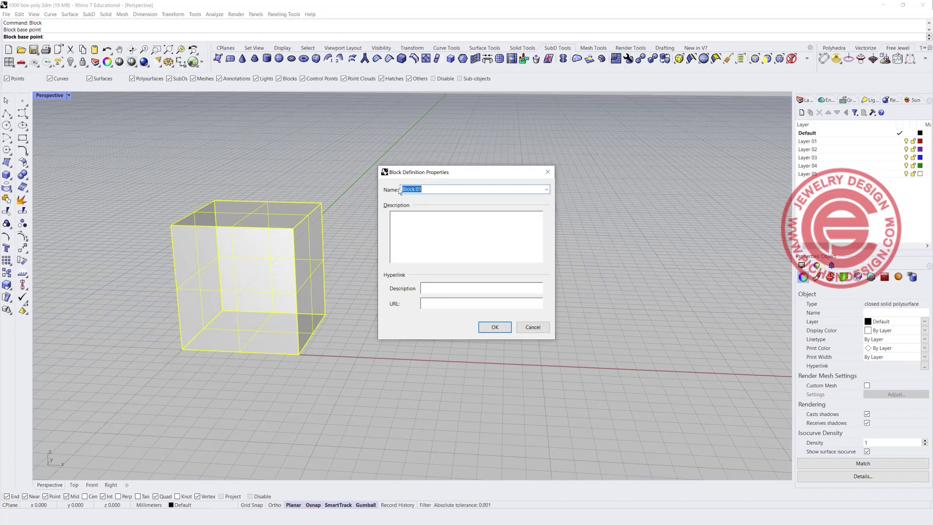
pyautogui.click(493, 327)
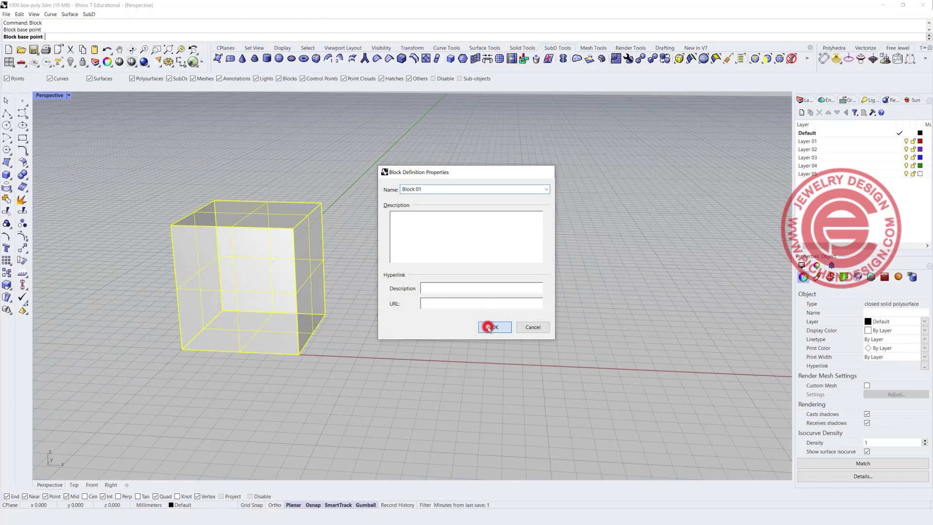
pyautogui.click(435, 279)
pyautogui.click(312, 268)
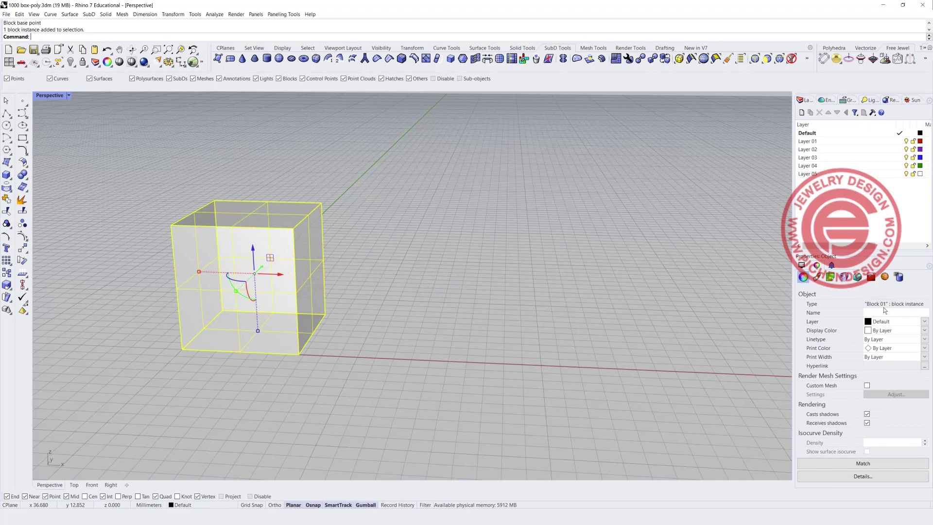
# Step: Array the block instance 10 × 10 × 10 in X, Y and Z, spaced about 8.4, 7.9 and 13.8 mm
pyautogui.scroll(-5, 400, 232)
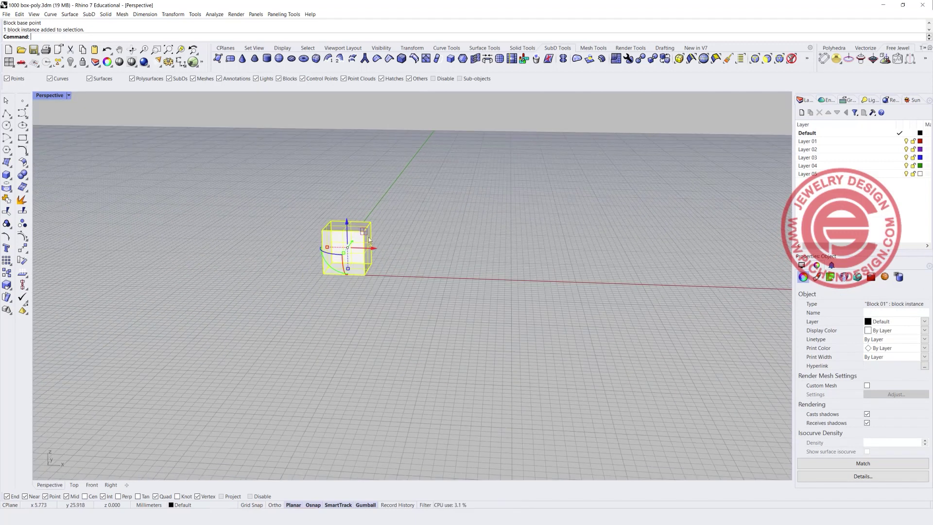
pyautogui.moveTo(10, 266)
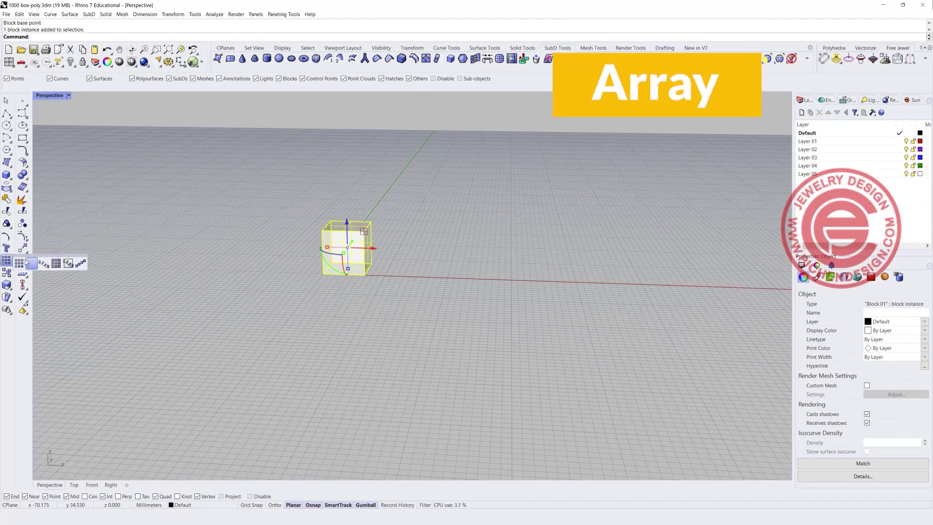
pyautogui.click(20, 263)
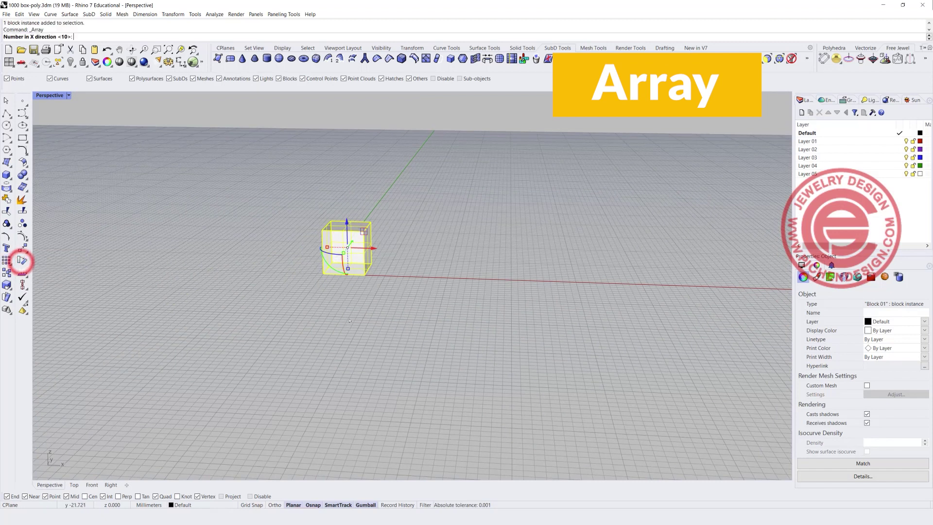
pyautogui.press('Return')
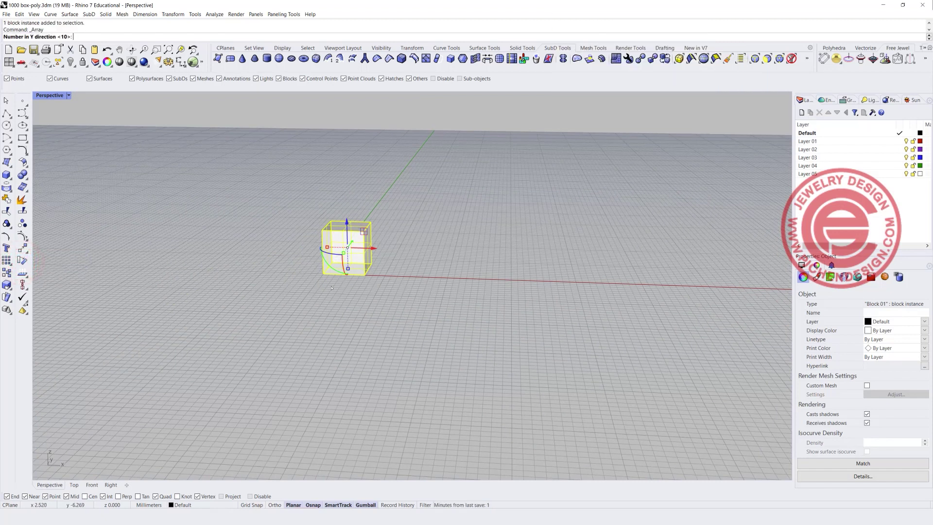
pyautogui.press('Return')
pyautogui.press('Return')
pyautogui.press('Return')
pyautogui.press('Return')
pyautogui.press('Return')
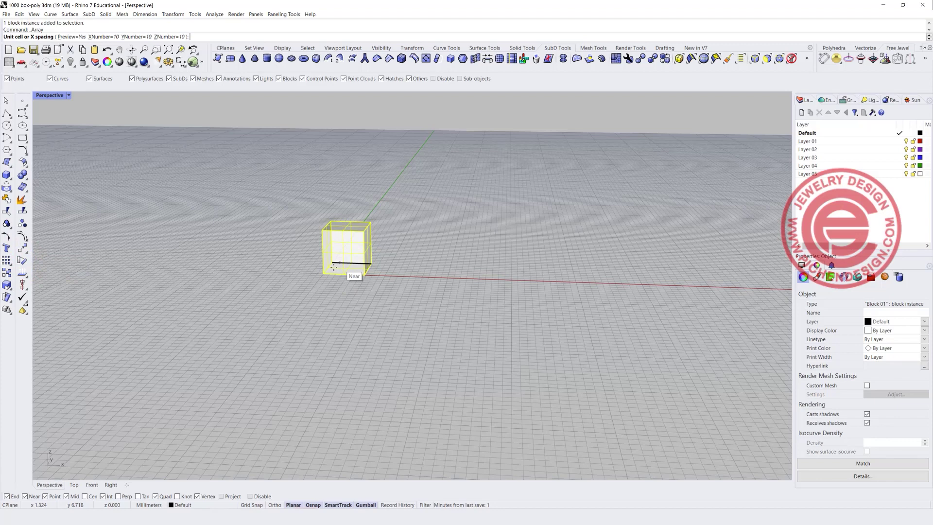
# Step: Select several boxes along the bottom row of the array in turn to check their object type
pyautogui.click(338, 330)
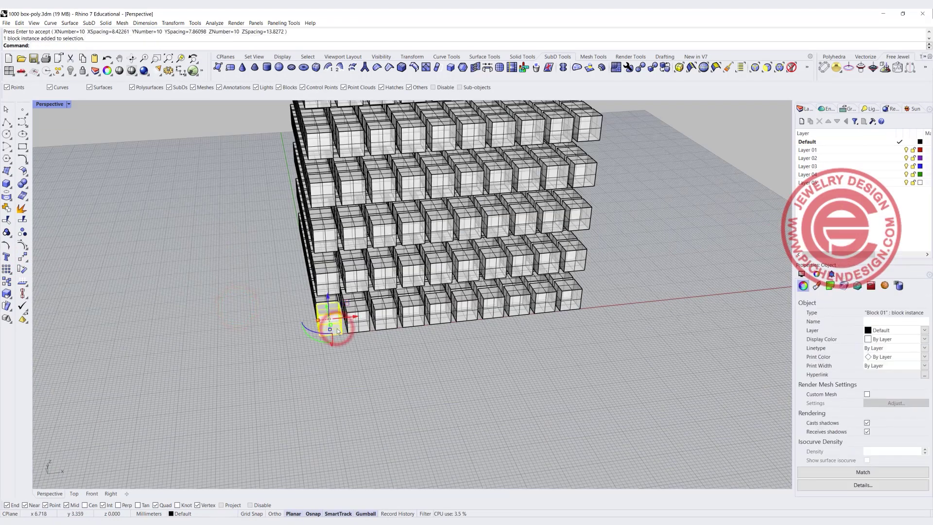
pyautogui.moveTo(338, 330); pyautogui.dragTo(341, 373, button='right')
pyautogui.click(341, 372)
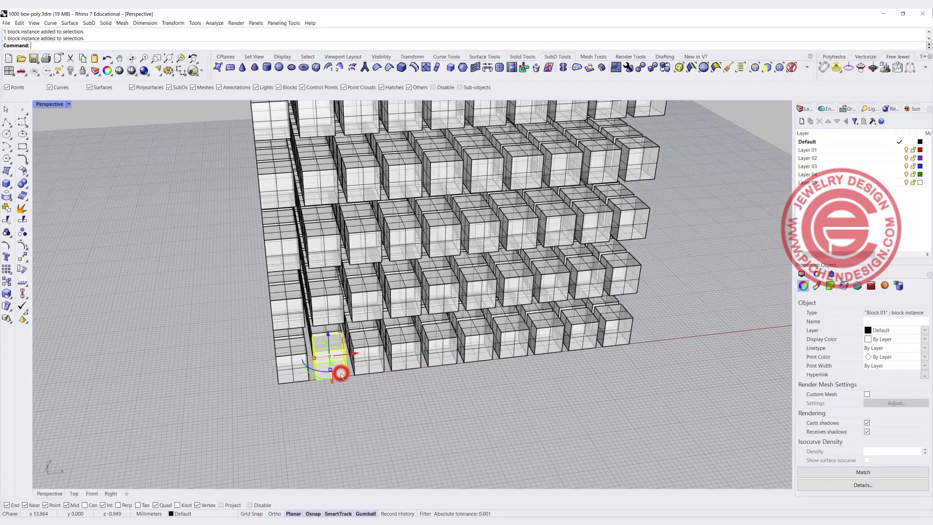
pyautogui.click(364, 365)
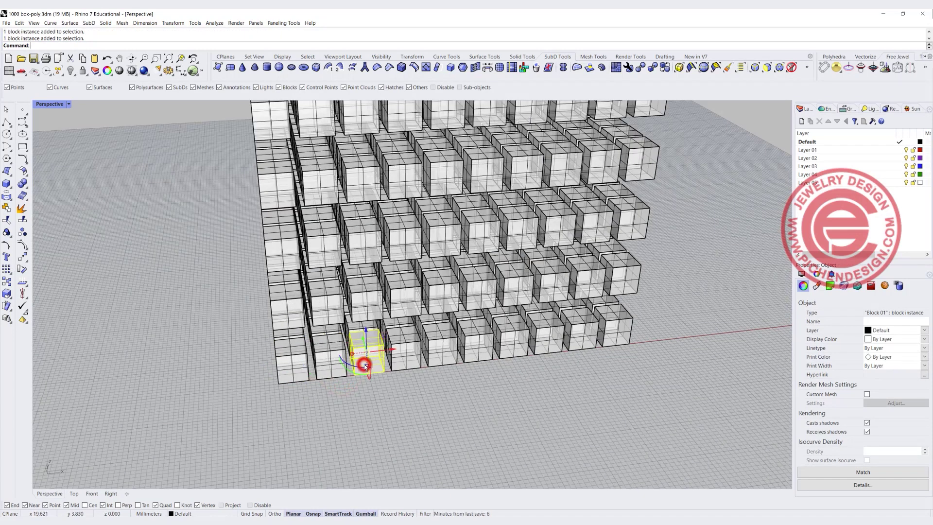
pyautogui.click(405, 359)
pyautogui.click(856, 309)
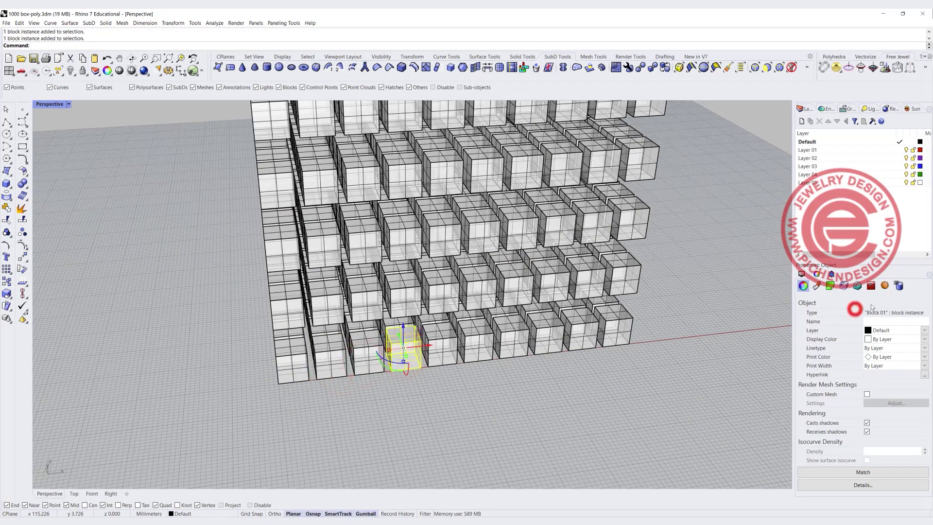
pyautogui.click(448, 343)
pyautogui.moveTo(448, 344); pyautogui.dragTo(205, 227, button='right')
pyautogui.click(205, 227)
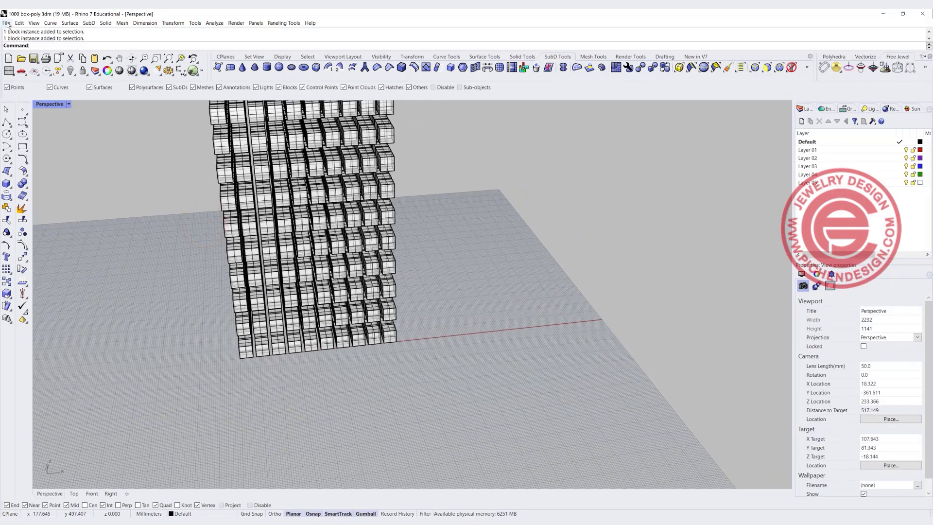
# Step: Save the block array in the same folder as "1000 box-poly-block" and compare its file size in File Explorer
pyautogui.click(7, 22)
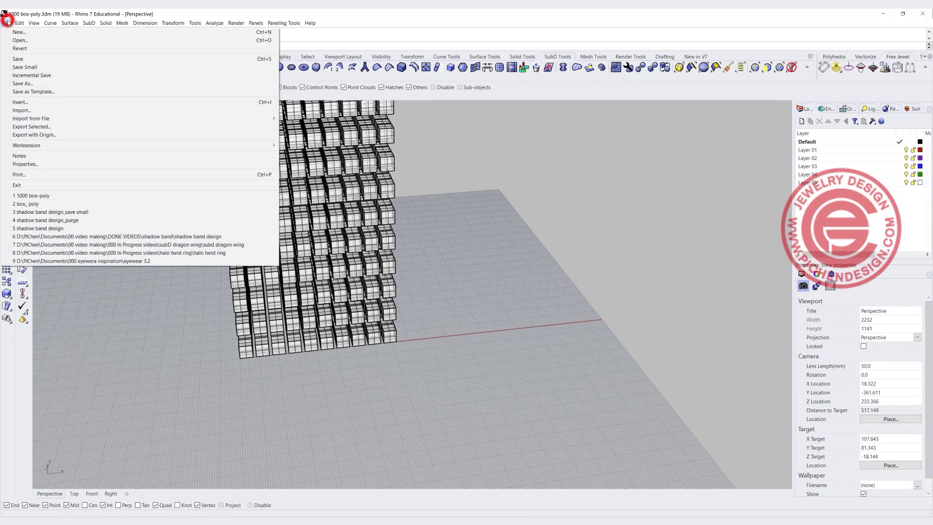
pyautogui.click(27, 83)
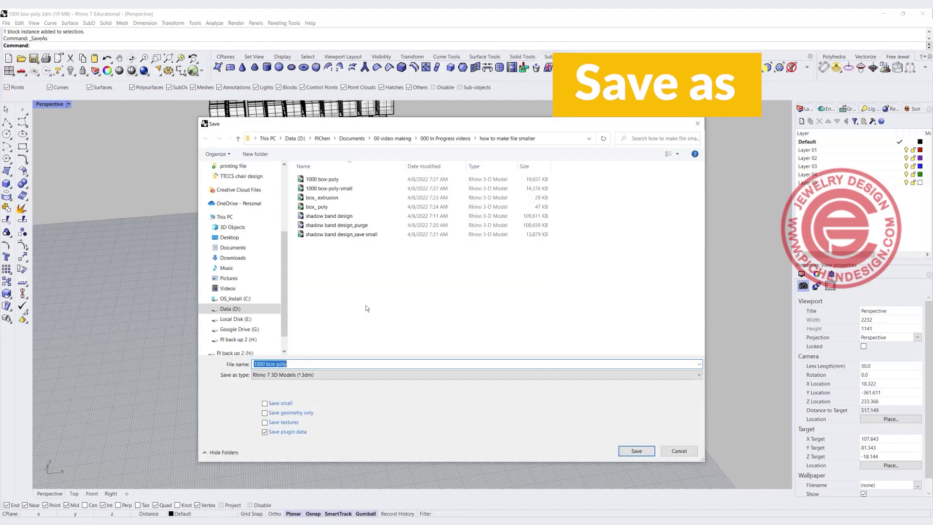
pyautogui.click(303, 364)
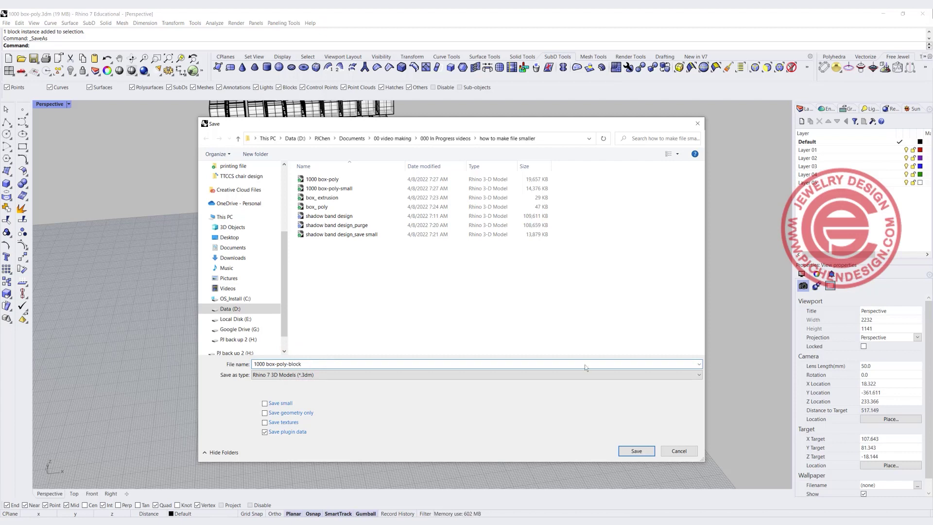
pyautogui.click(626, 451)
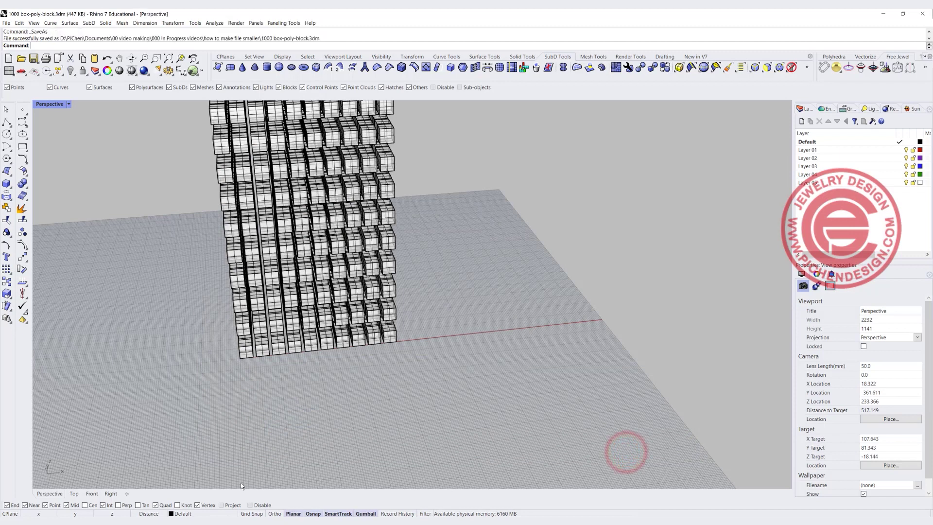
pyautogui.click(111, 521)
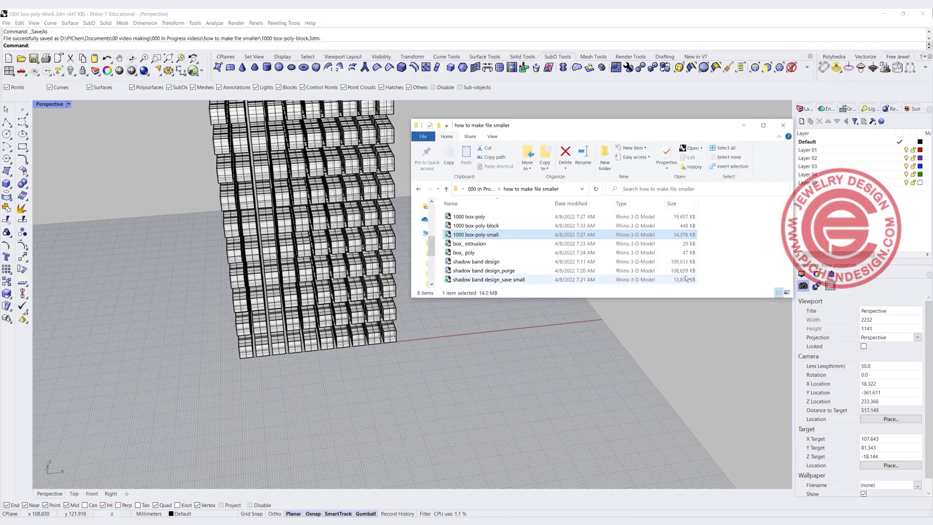
pyautogui.click(514, 224)
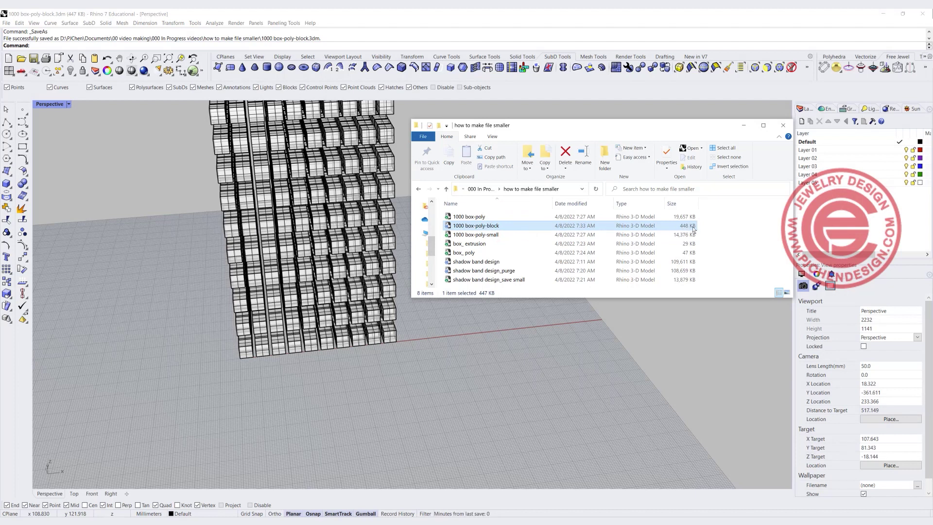
pyautogui.click(207, 188)
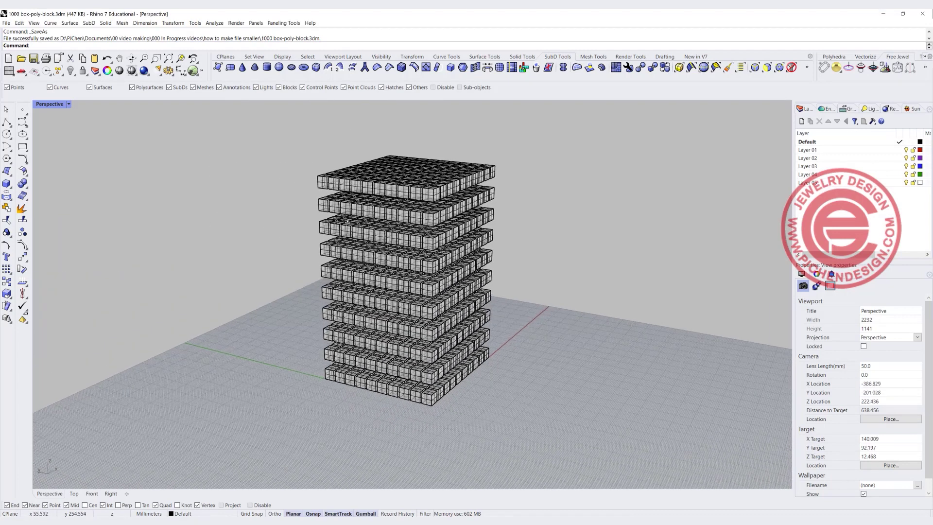
# Step: Examine the whole array and select individual boxes along its bottom layer to inspect them as block instances
pyautogui.moveTo(347, 221); pyautogui.dragTo(409, 265, button='right')
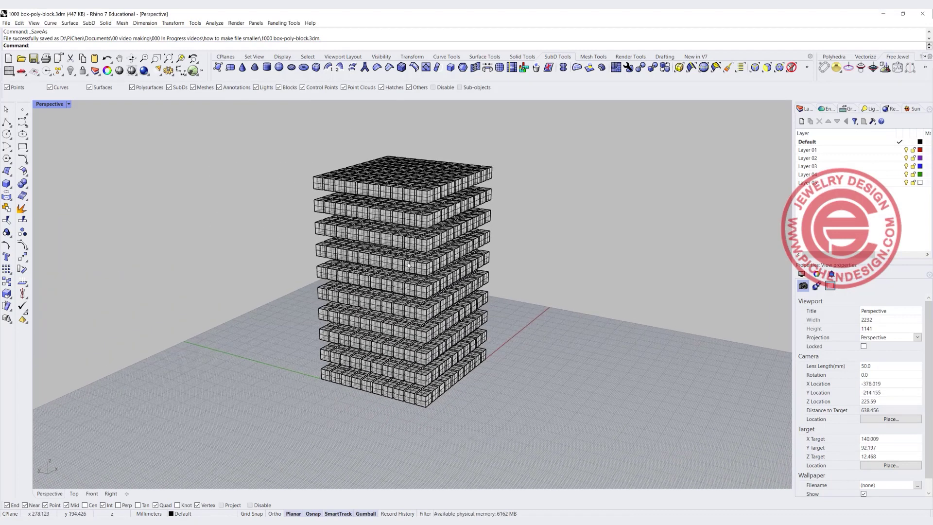
pyautogui.scroll(3, 489, 318)
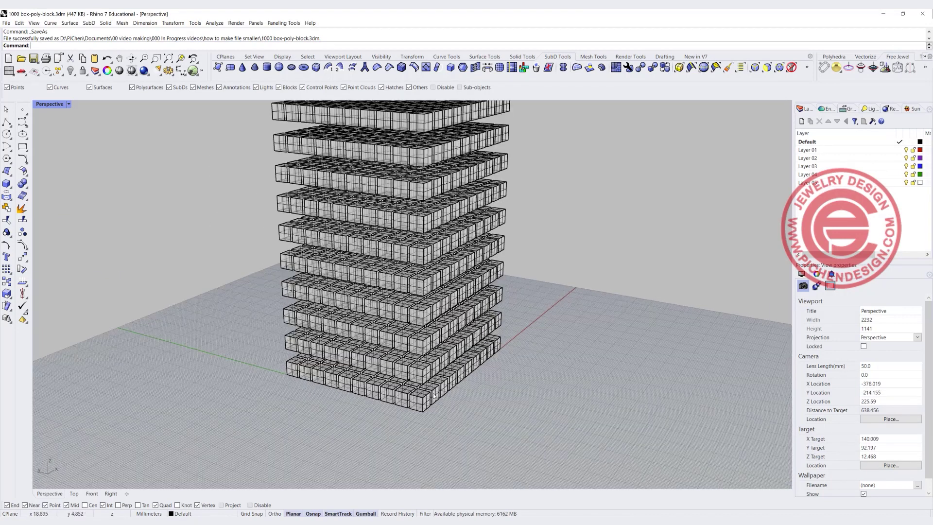
pyautogui.click(425, 406)
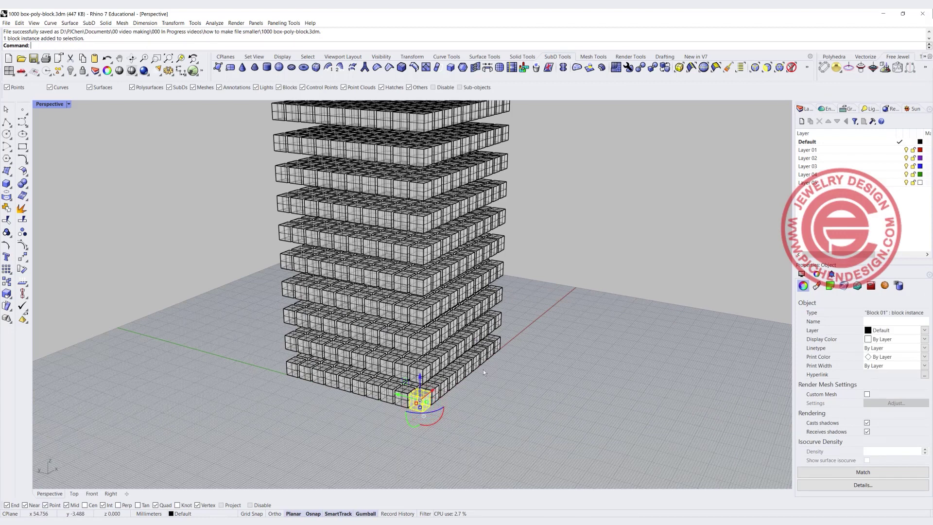
pyautogui.scroll(-3, 326, 243)
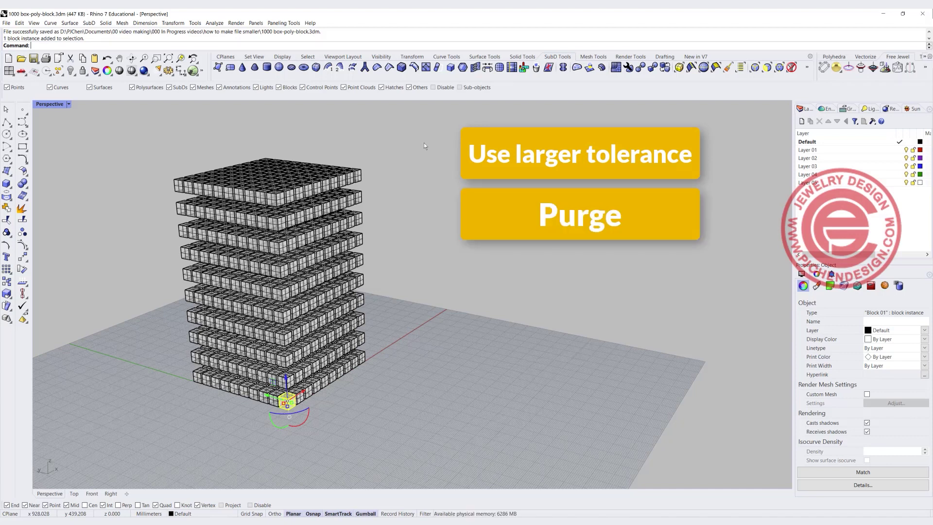
pyautogui.click(332, 381)
pyautogui.click(367, 365)
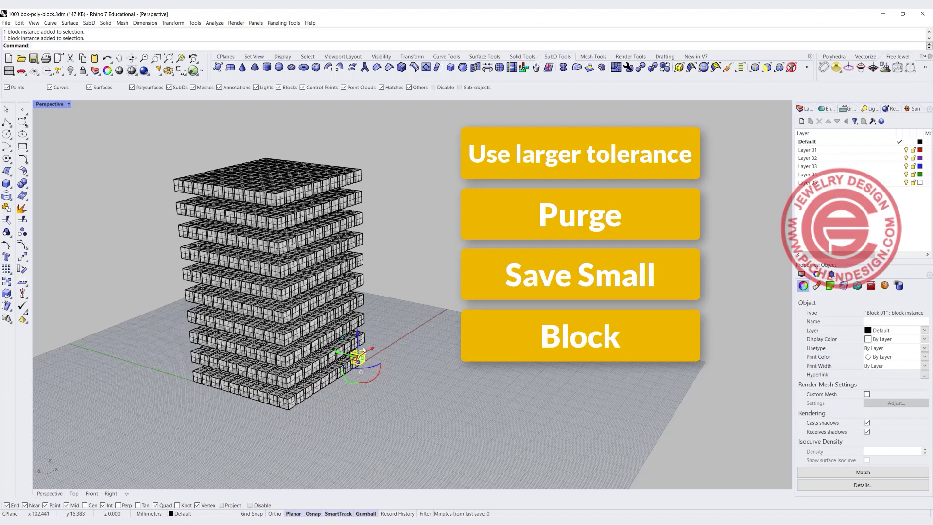
# Step: Delete all block instances in the array and return to the four-viewport layout with the Top view active
pyautogui.moveTo(126, 123); pyautogui.dragTo(453, 430)
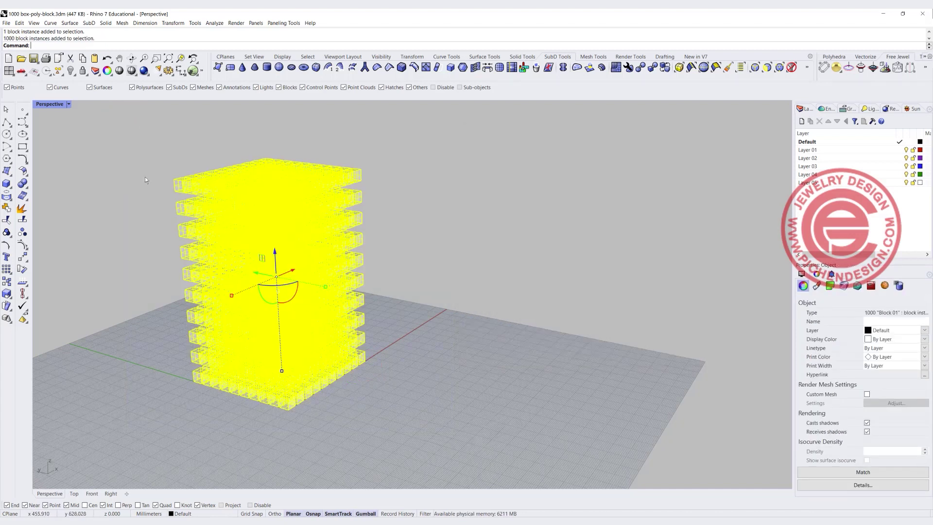
pyautogui.press('Delete')
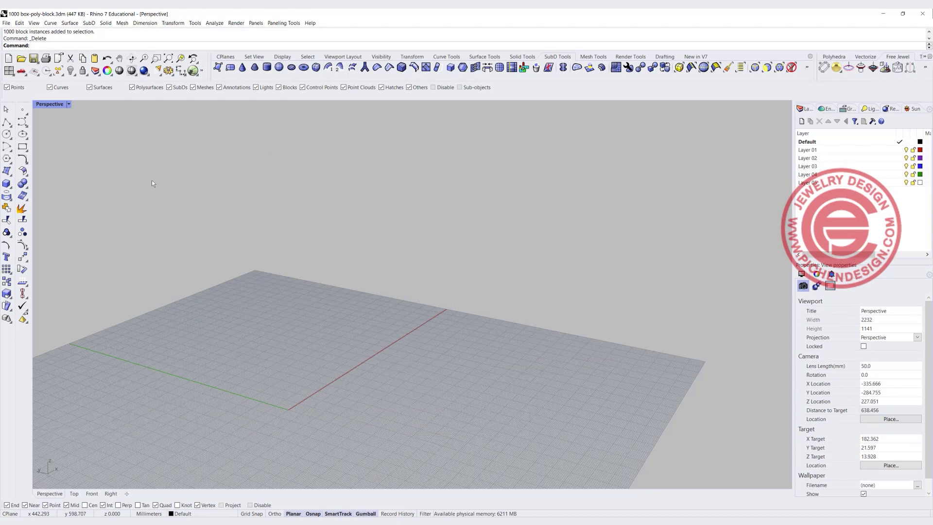
pyautogui.doubleClick(57, 105)
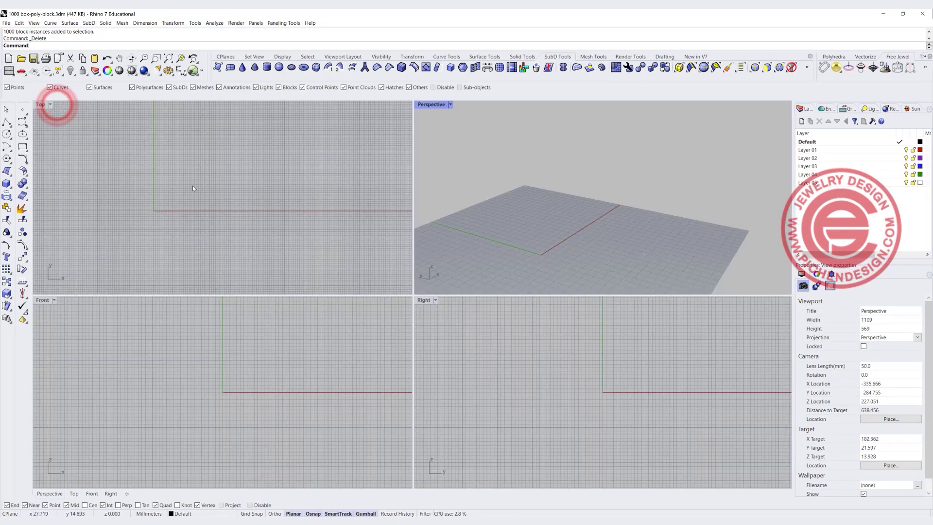
pyautogui.click(165, 165)
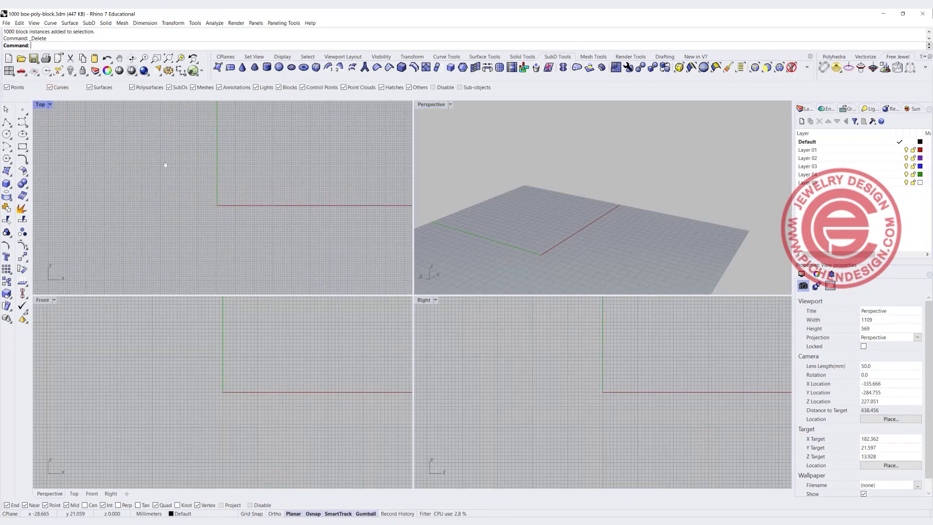
pyautogui.click(7, 187)
pyautogui.click(38, 198)
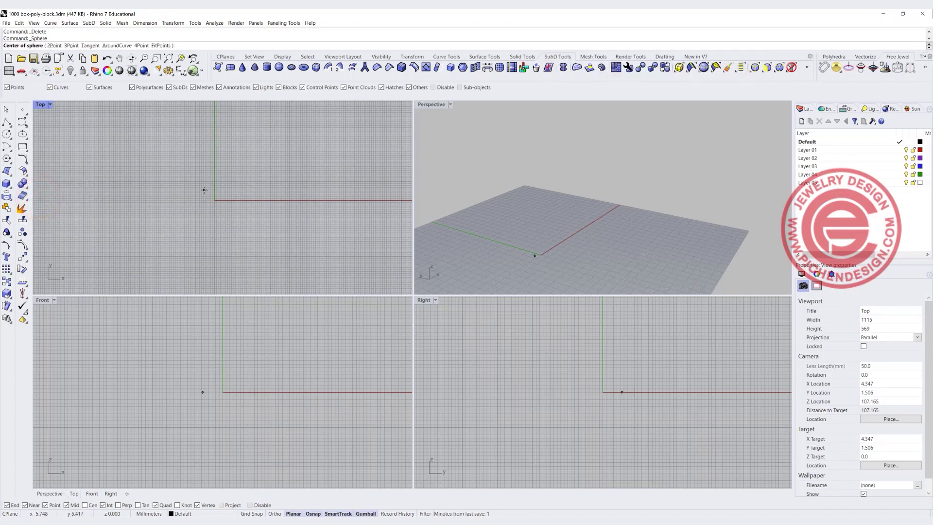
pyautogui.press('Escape')
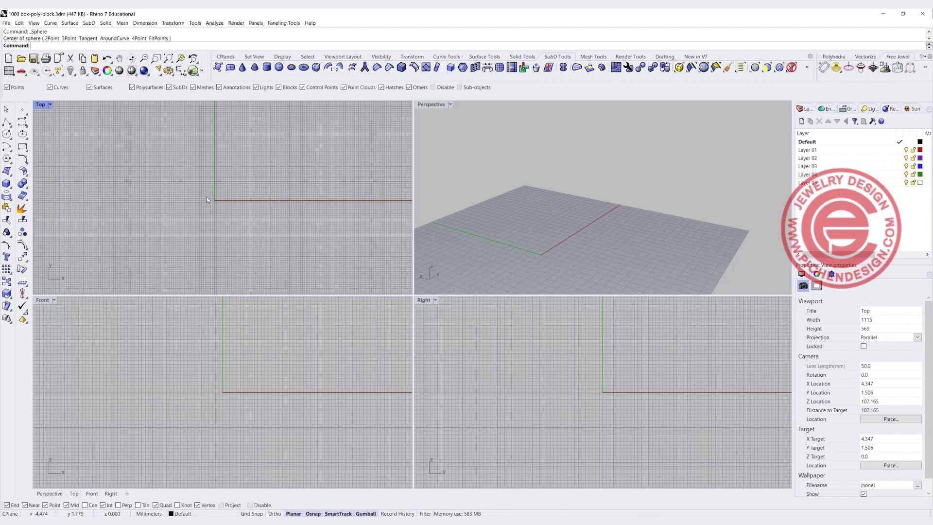
# Step: Draw a sphere with a radius of about 21 mm beside the origin in the Top view
pyautogui.click(7, 185)
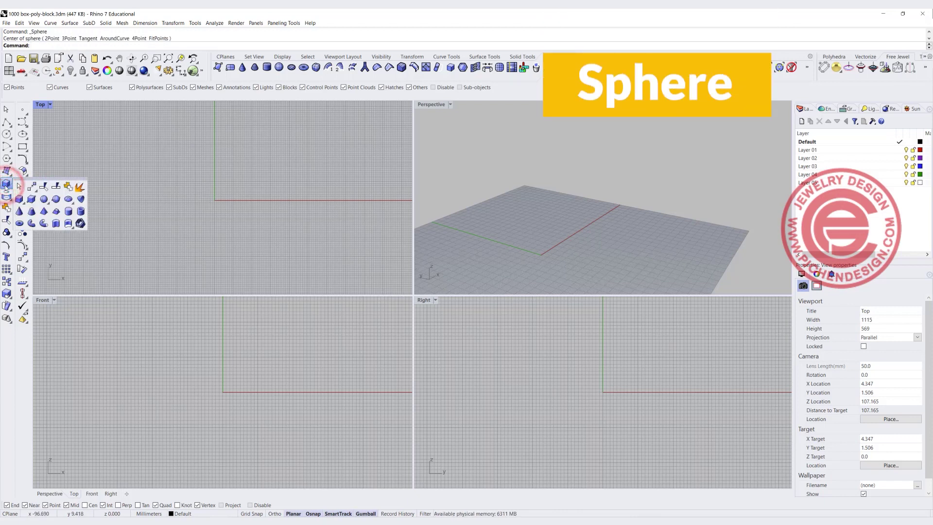
pyautogui.click(44, 199)
pyautogui.click(186, 192)
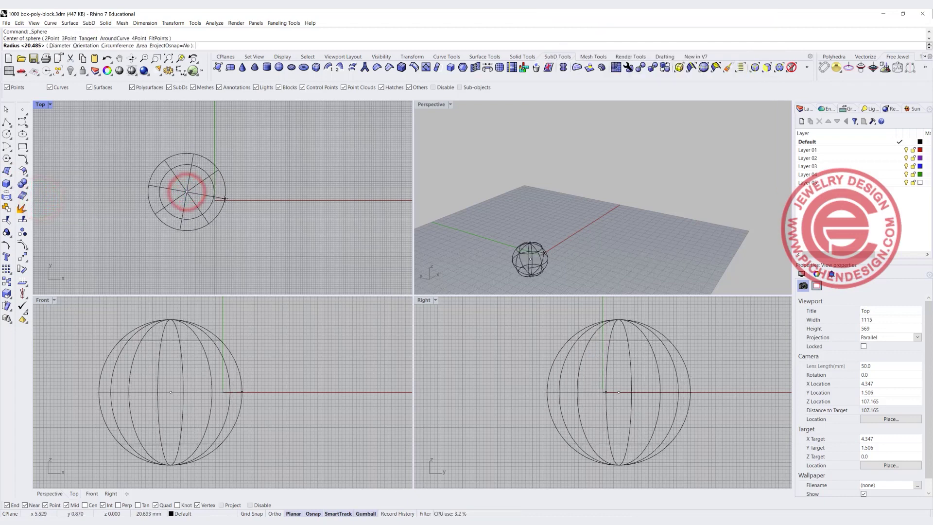
pyautogui.click(224, 200)
# Step: Duplicate the sphere along the X axis and raise the copy so the two spheres overlap diagonally in the Front view
pyautogui.click(224, 194)
pyautogui.press('alt')
pyautogui.moveTo(225, 194); pyautogui.dragTo(249, 208)
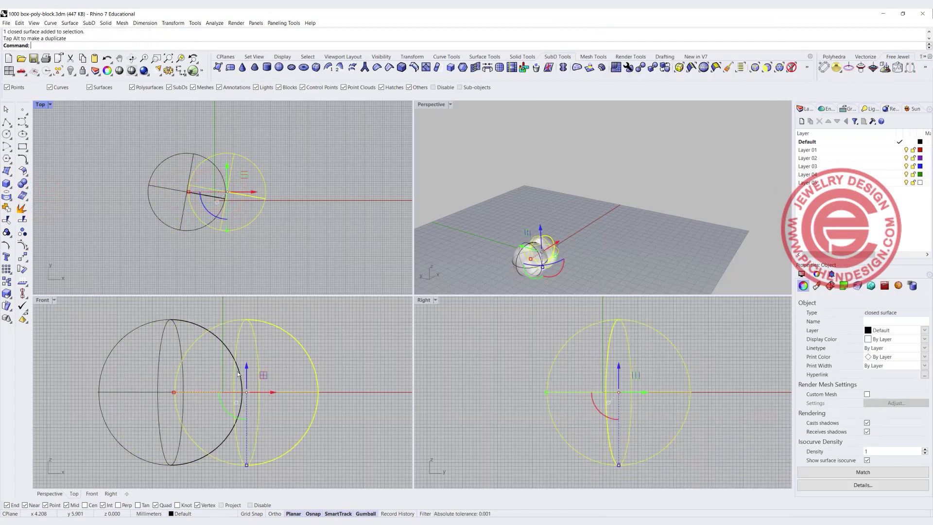
pyautogui.scroll(-2, 261, 389)
pyautogui.moveTo(260, 390); pyautogui.dragTo(261, 394)
pyautogui.click(323, 382)
# Step: Select both overlapping spheres and join them into one solid with Boolean Union
pyautogui.moveTo(302, 431); pyautogui.dragTo(142, 337)
pyautogui.click(7, 183)
pyautogui.click(291, 268)
# Step: Create a mesh from the joined spheres with the fewest polygons and move it along the X axis beside the original
pyautogui.moveTo(456, 136); pyautogui.dragTo(506, 190, button='right')
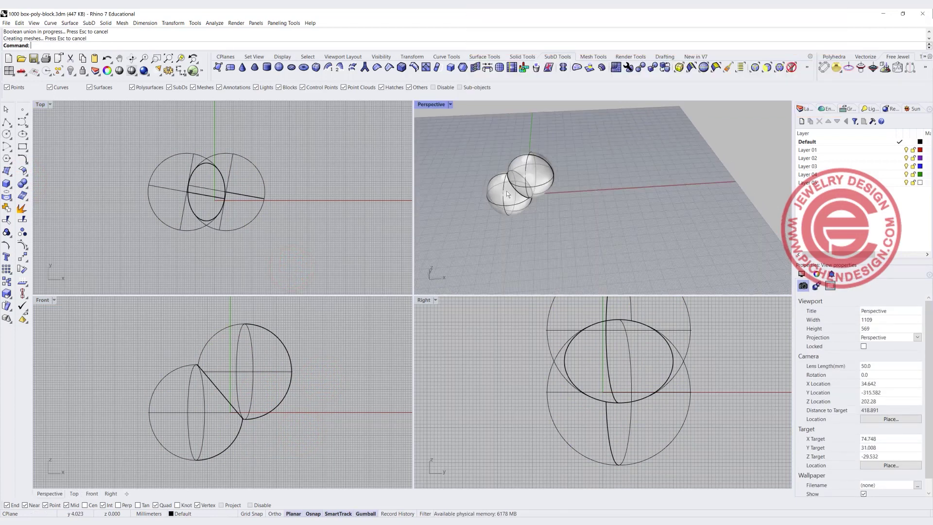
pyautogui.click(506, 191)
pyautogui.scroll(-3, 185, 195)
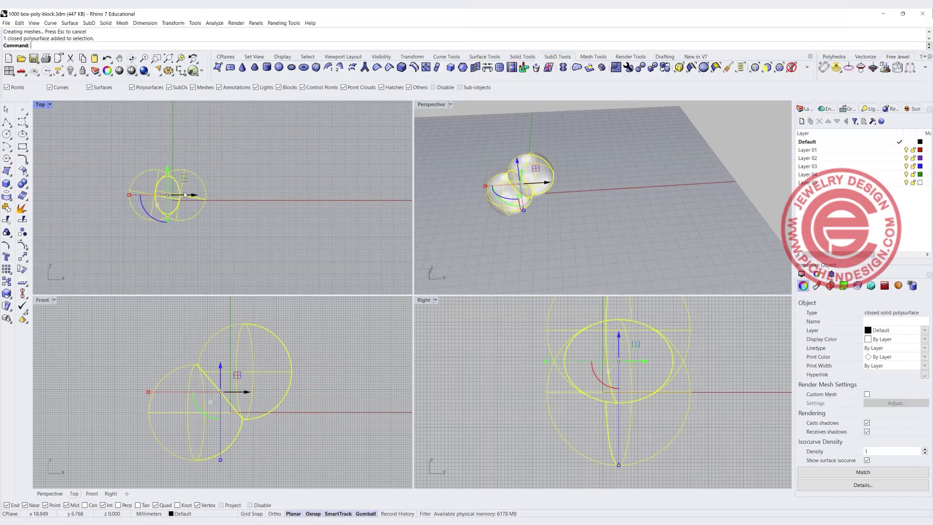
pyautogui.click(22, 195)
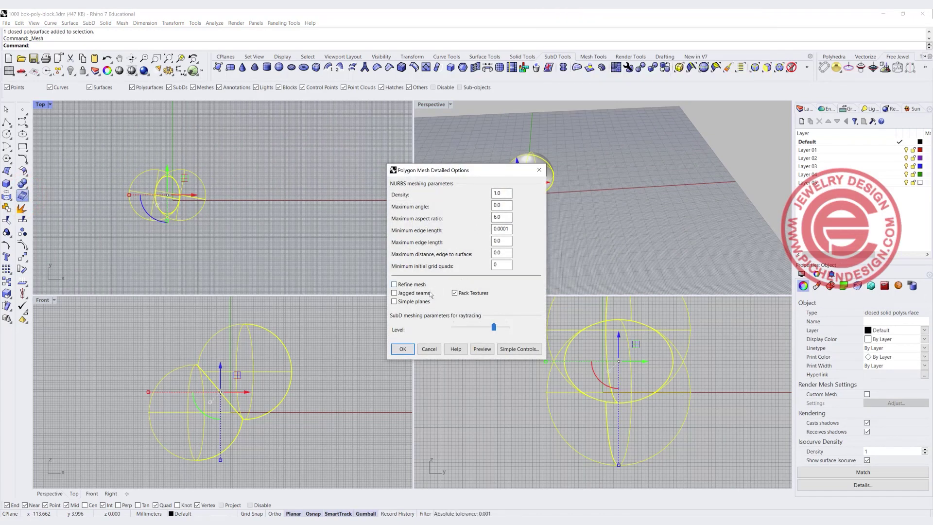
pyautogui.click(519, 349)
pyautogui.moveTo(507, 136); pyautogui.dragTo(425, 136)
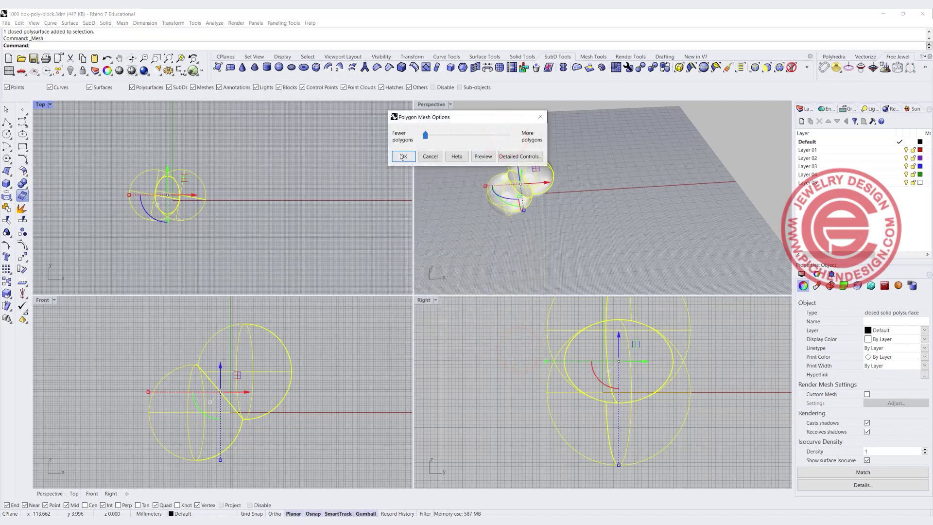
pyautogui.click(402, 154)
pyautogui.click(201, 193)
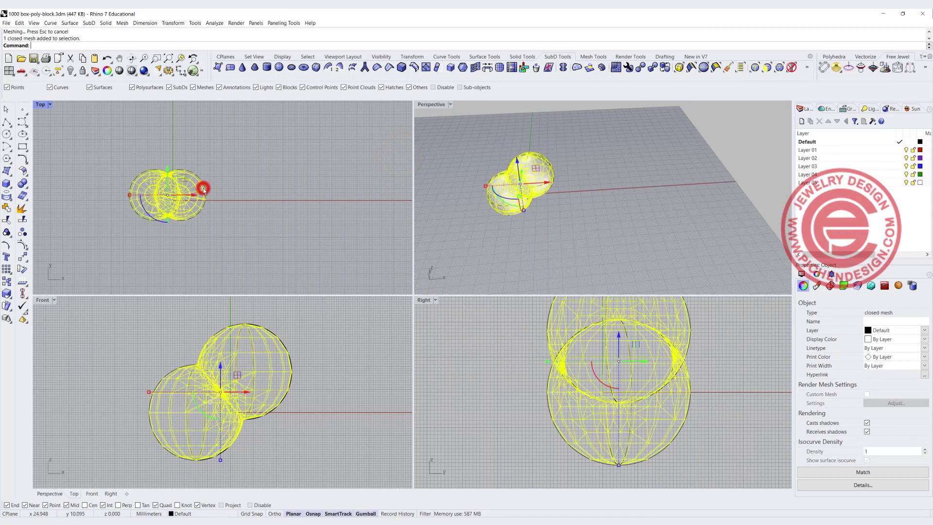
pyautogui.moveTo(196, 194); pyautogui.dragTo(284, 202)
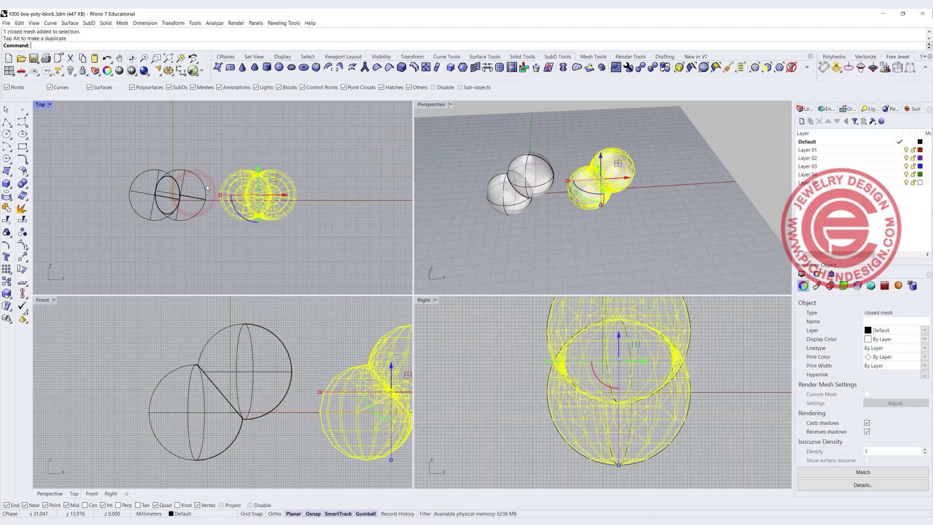
# Step: Create a second mesh from the original polysurface with the most polygons and move it along the X axis beyond the first mesh
pyautogui.click(204, 196)
pyautogui.press('Return')
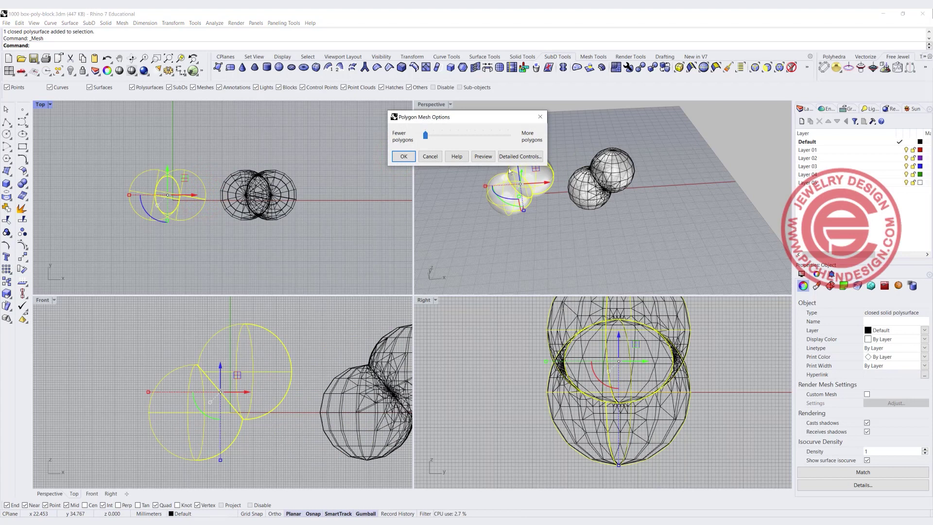
pyautogui.moveTo(426, 136); pyautogui.dragTo(508, 136)
pyautogui.click(403, 155)
pyautogui.click(190, 179)
pyautogui.moveTo(189, 178); pyautogui.dragTo(368, 187)
# Step: Maximize the Perspective view on the three objects and switch its display mode to Rendered
pyautogui.doubleClick(432, 105)
pyautogui.moveTo(409, 171); pyautogui.dragTo(366, 246, button='right')
pyautogui.click(355, 179)
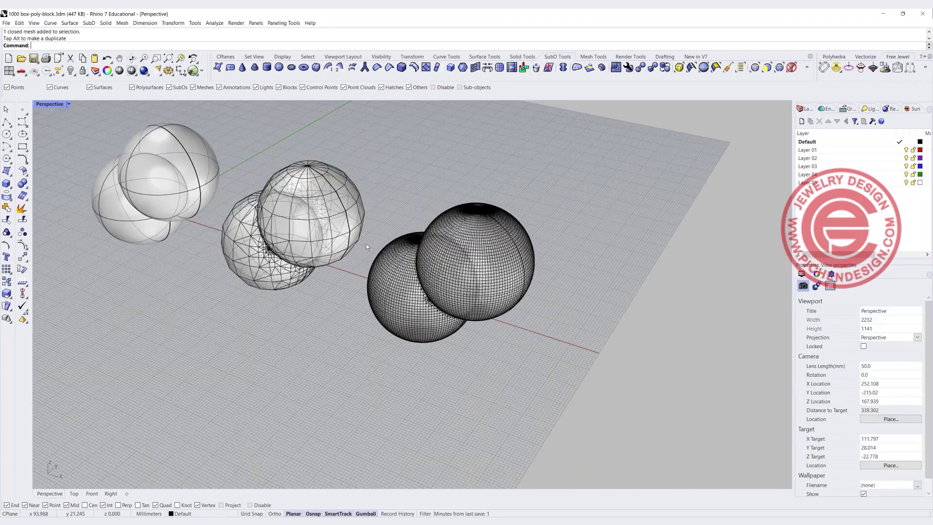
pyautogui.click(66, 105)
pyautogui.click(60, 152)
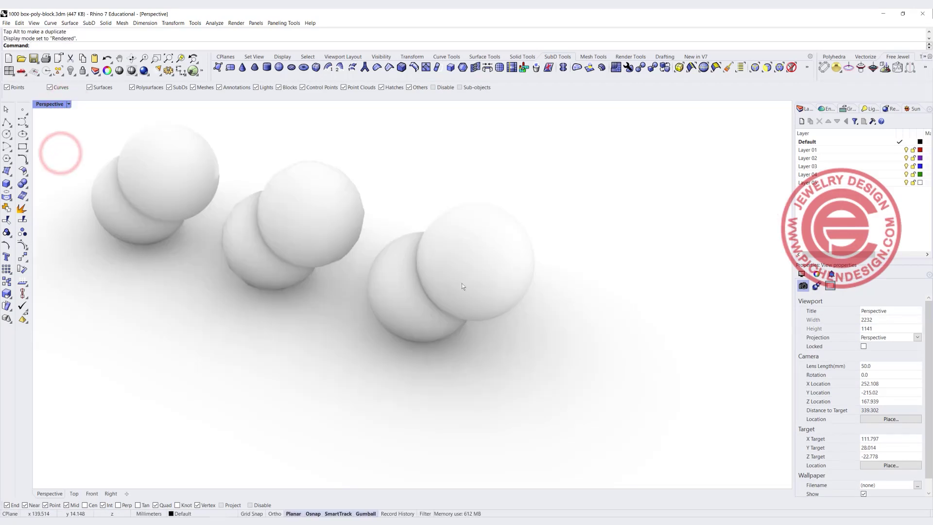
# Step: Examine the edge smoothness of the coarse and dense meshes against the original polysurface in the rendered view
pyautogui.click(497, 270)
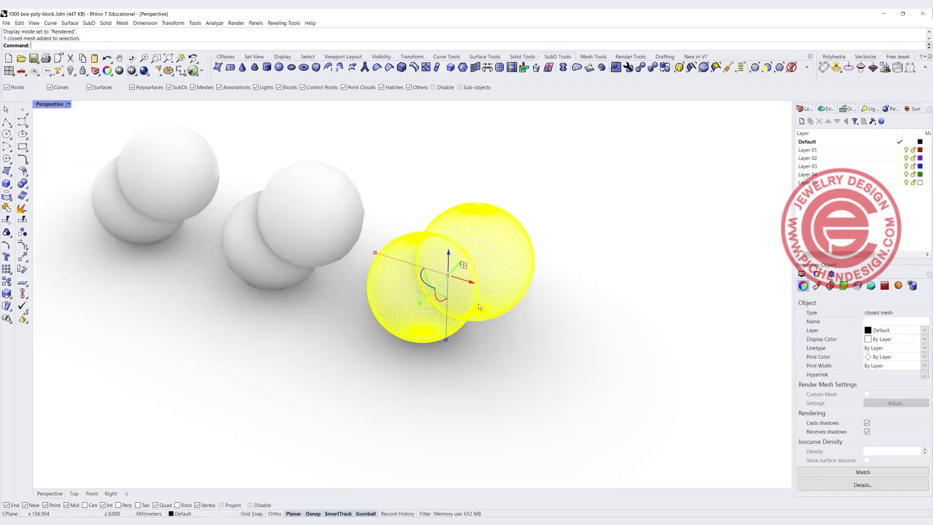
pyautogui.scroll(5, 317, 251)
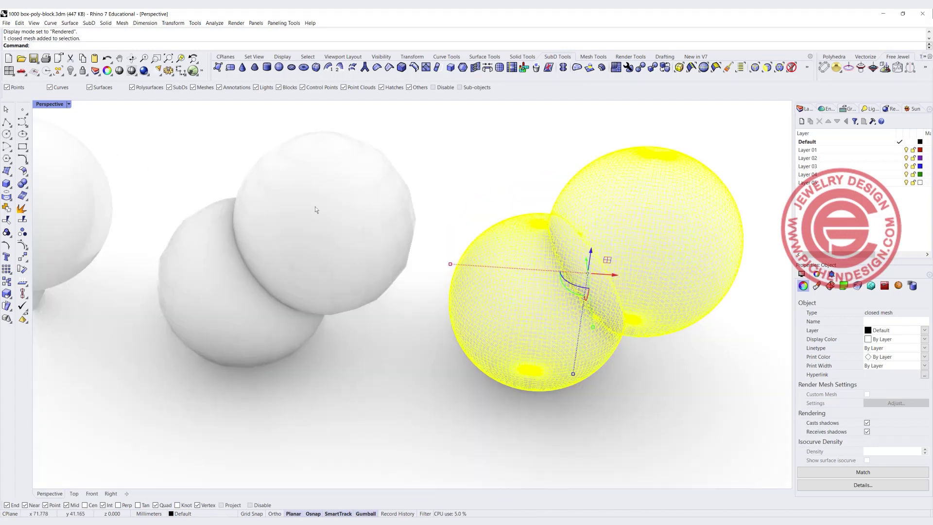
pyautogui.scroll(-2, 337, 243)
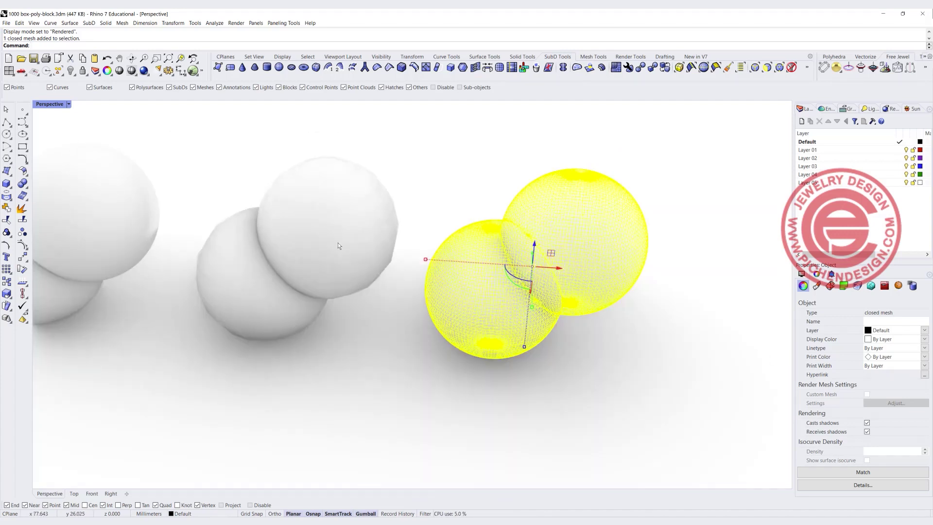
pyautogui.scroll(-2, 337, 243)
pyautogui.click(308, 310)
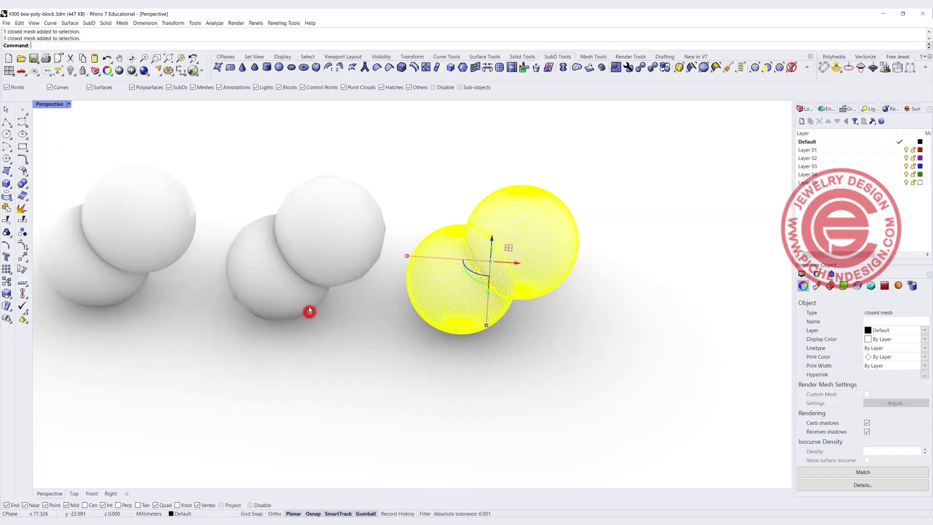
pyautogui.click(360, 320)
pyautogui.scroll(-2, 389, 262)
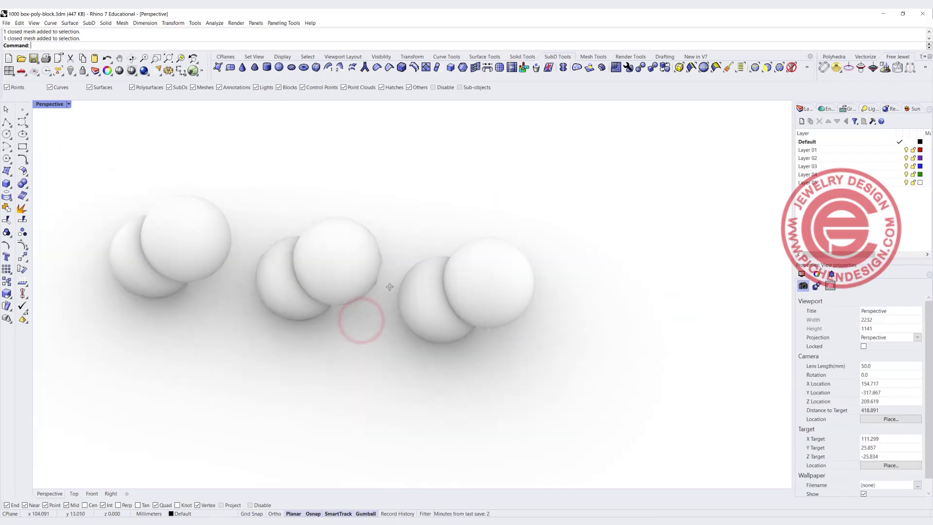
pyautogui.moveTo(389, 264); pyautogui.dragTo(399, 271, button='right')
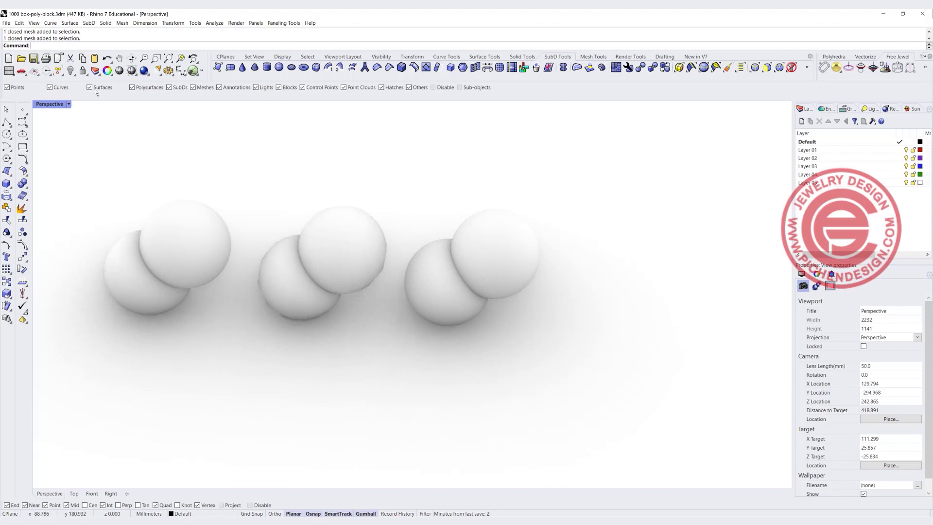
# Step: Select the original polysurface and start exporting it with STL (Stereolithography) as the file type
pyautogui.click(197, 258)
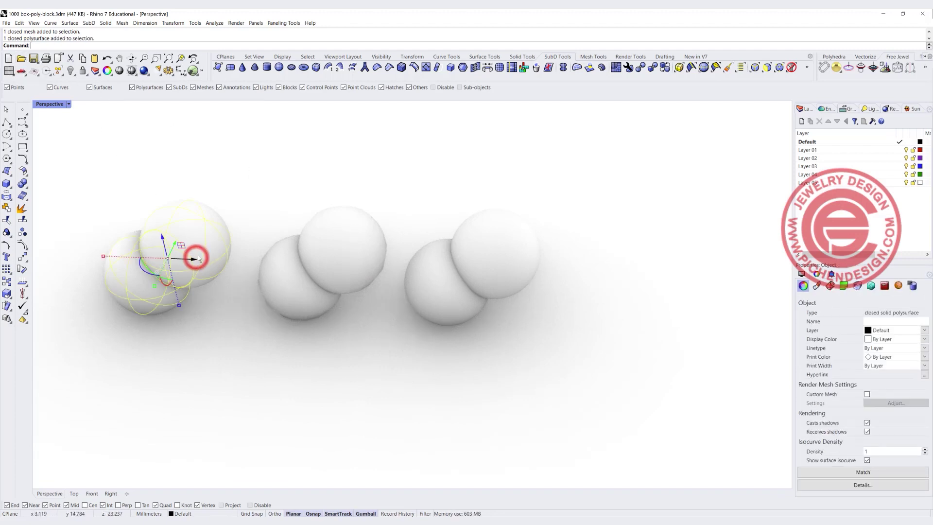
pyautogui.keyDown('shift'); pyautogui.moveTo(209, 250); pyautogui.dragTo(271, 231, button='right'); pyautogui.keyUp('shift')
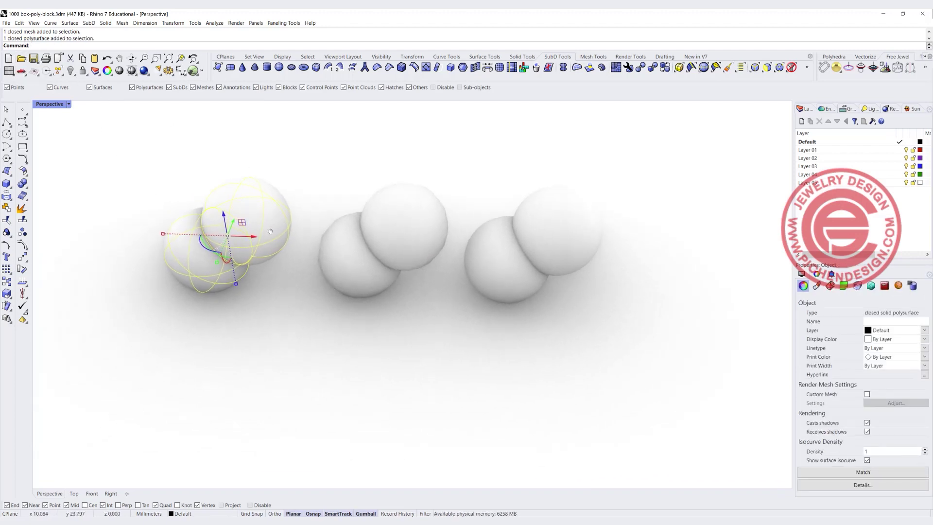
pyautogui.press('Up')
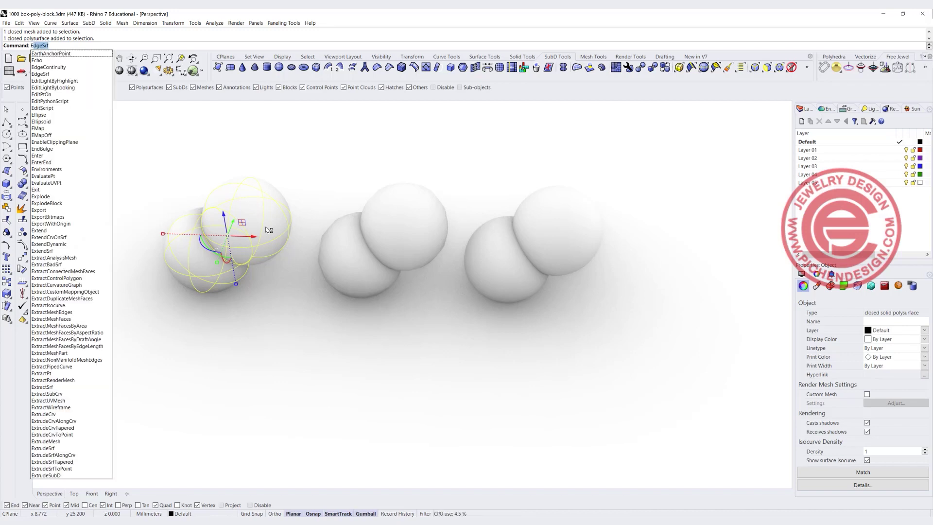
pyautogui.write('Export')
pyautogui.press('Return')
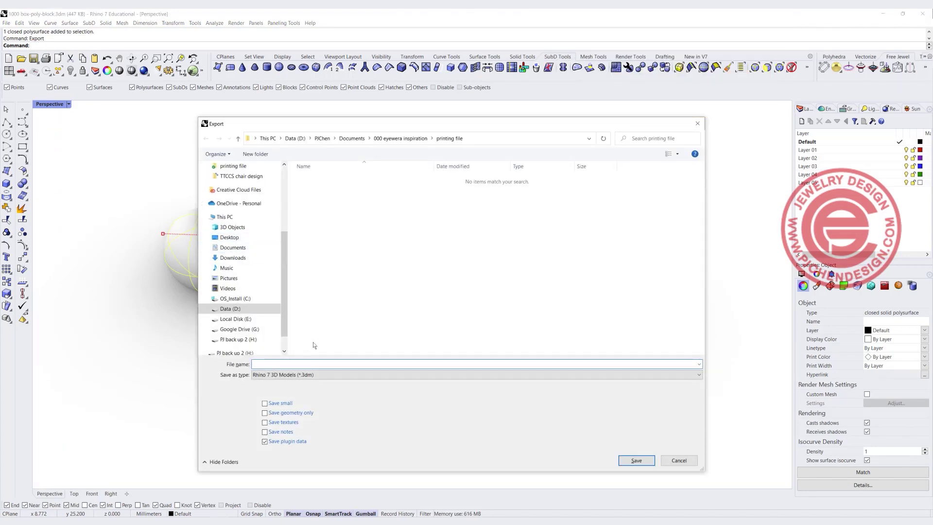
pyautogui.click(273, 375)
pyautogui.scroll(-10, 314, 349)
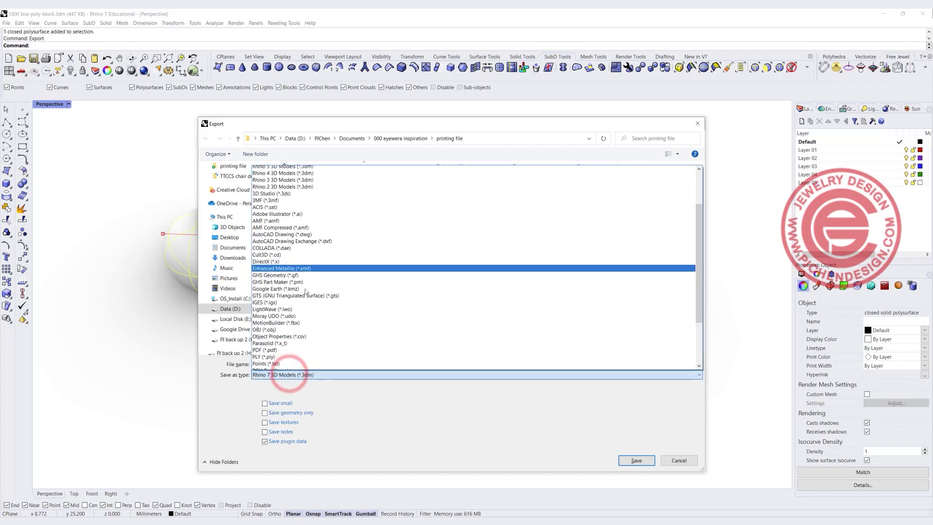
pyautogui.click(321, 311)
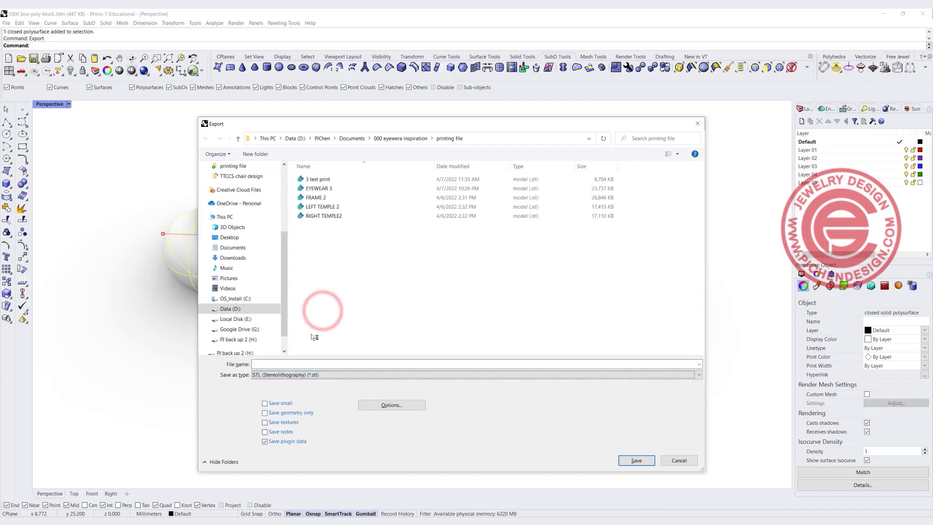
# Step: Save the STL as "export mesh" in the "how to make file smaller" folder, with 0.01 mm tolerance and binary format
pyautogui.click(298, 366)
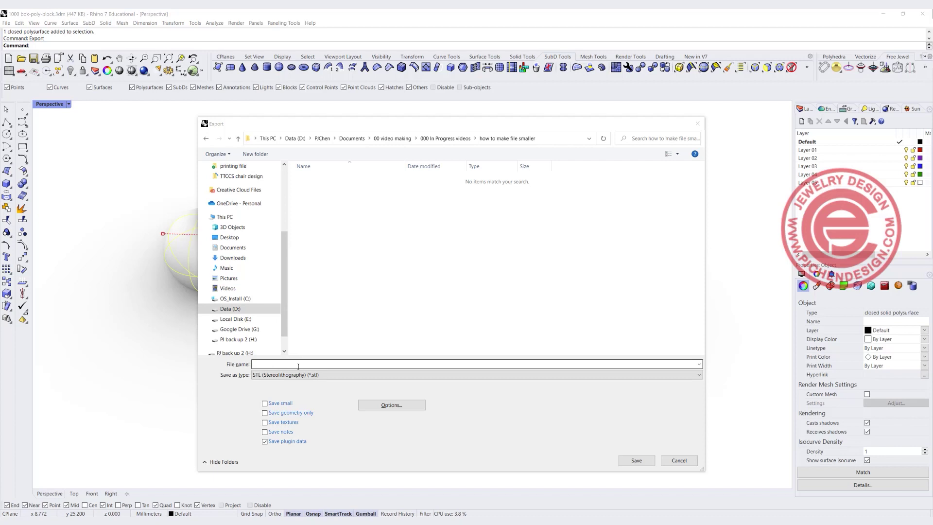
pyautogui.click(298, 366)
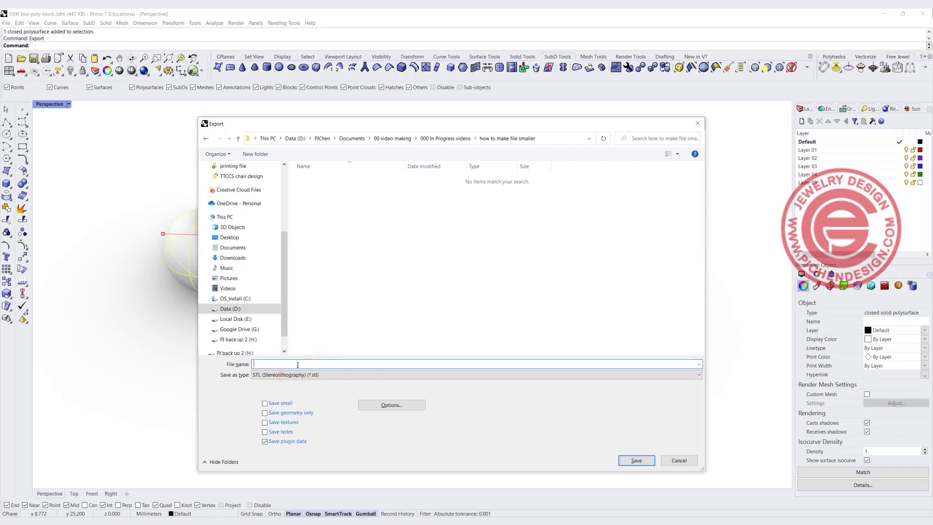
pyautogui.write('export mesh')
pyautogui.click(637, 460)
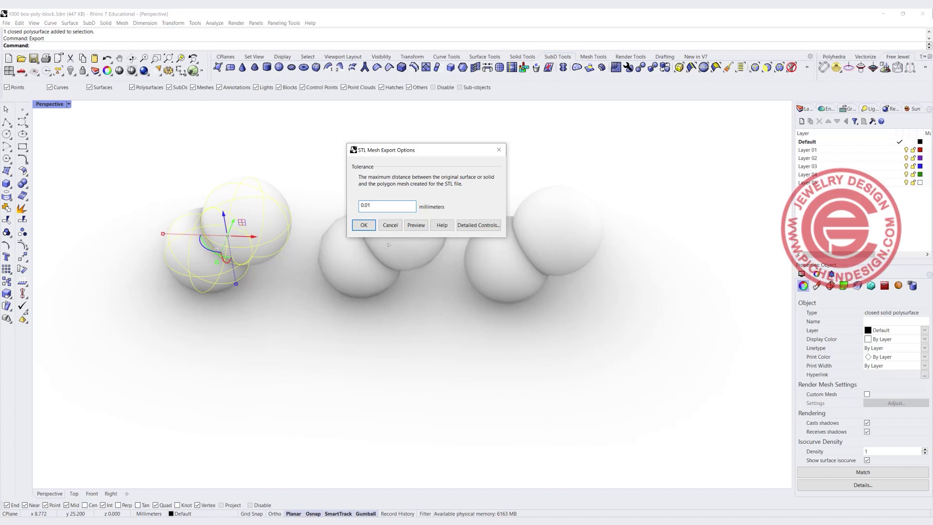
pyautogui.click(366, 227)
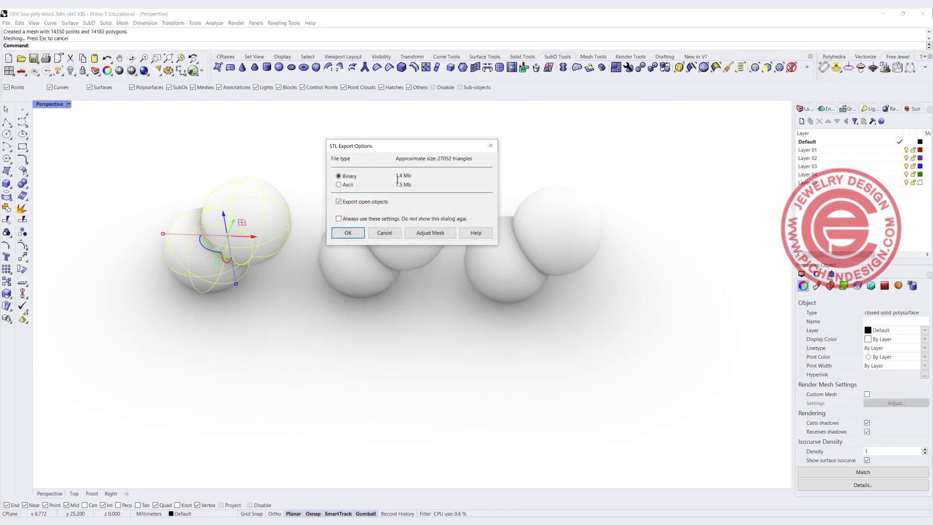
pyautogui.click(351, 232)
# Step: Export the same polysurface again as an STL file named "export mesh larger"
pyautogui.click(240, 210)
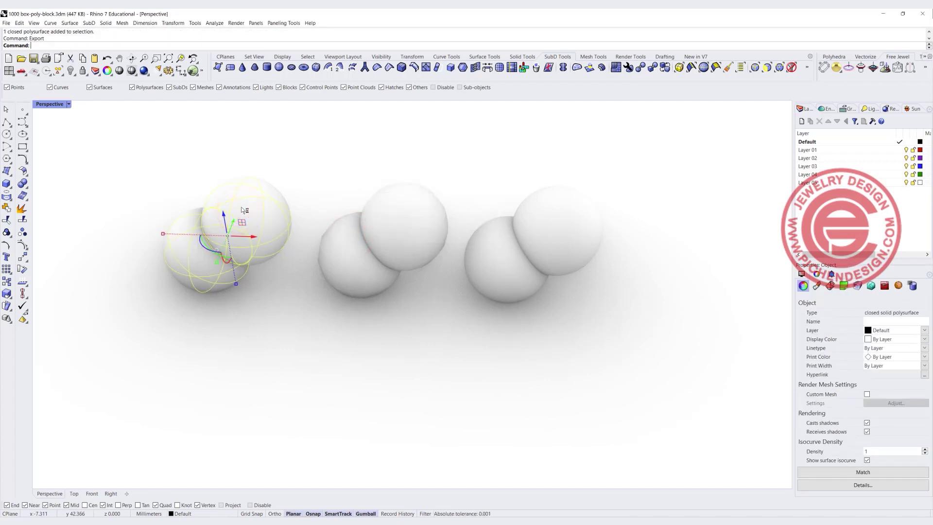
pyautogui.press('Return')
pyautogui.click(316, 180)
pyautogui.click(289, 365)
pyautogui.write('larger')
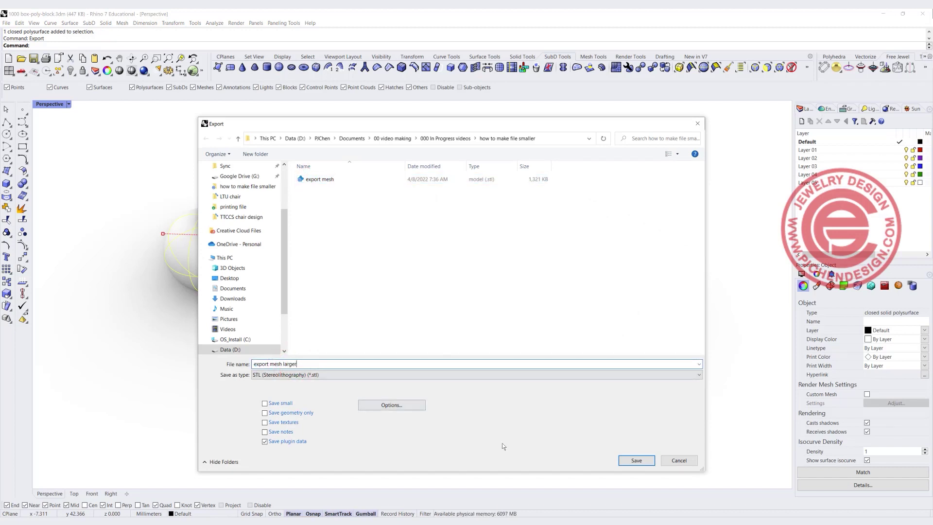
pyautogui.click(636, 460)
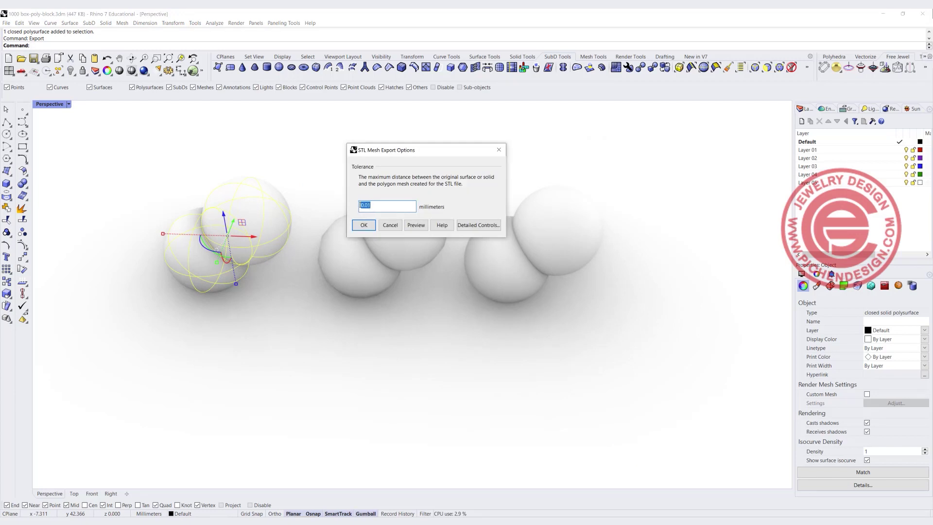
# Step: Enter a larger mesh tolerance for the second STL, export it in binary format and deselect the polysurface
pyautogui.click(367, 205)
pyautogui.press('BackSpace')
pyautogui.click(370, 226)
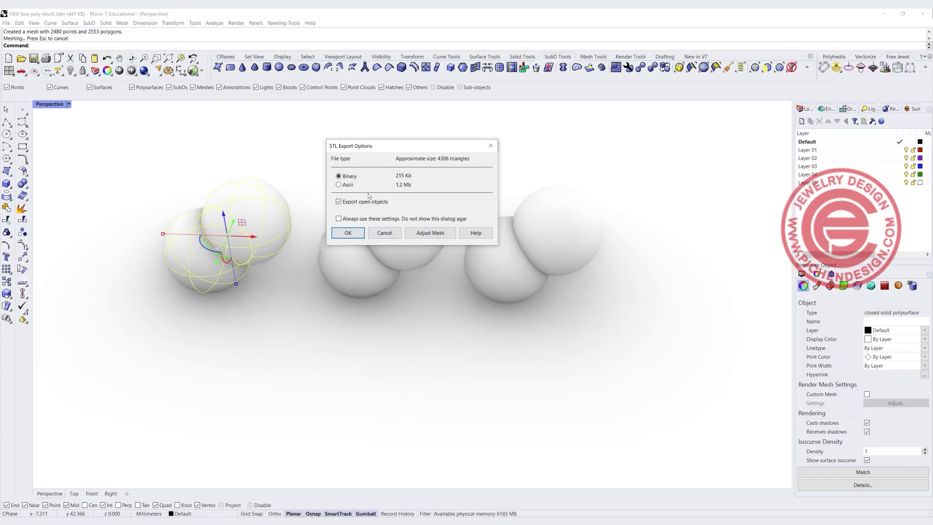
pyautogui.click(348, 233)
pyautogui.click(311, 239)
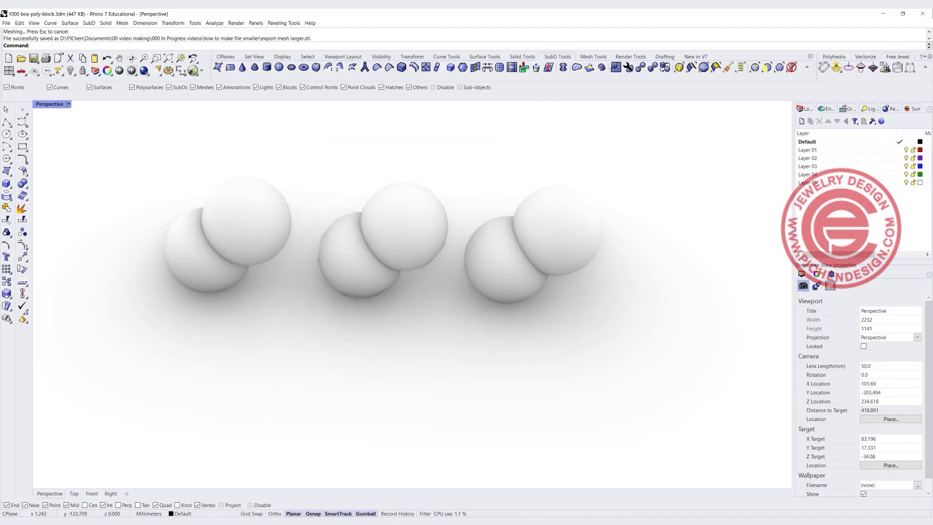
# Step: Import the "export mesh" STL with a 22.5 degree weld angle, disjoint meshes split and millimetres as the model units
pyautogui.click(167, 131)
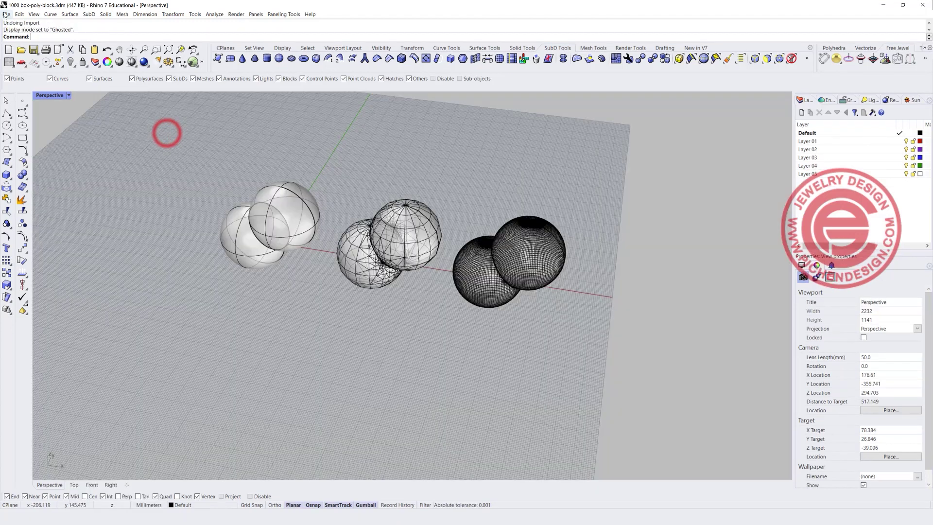
pyautogui.click(7, 15)
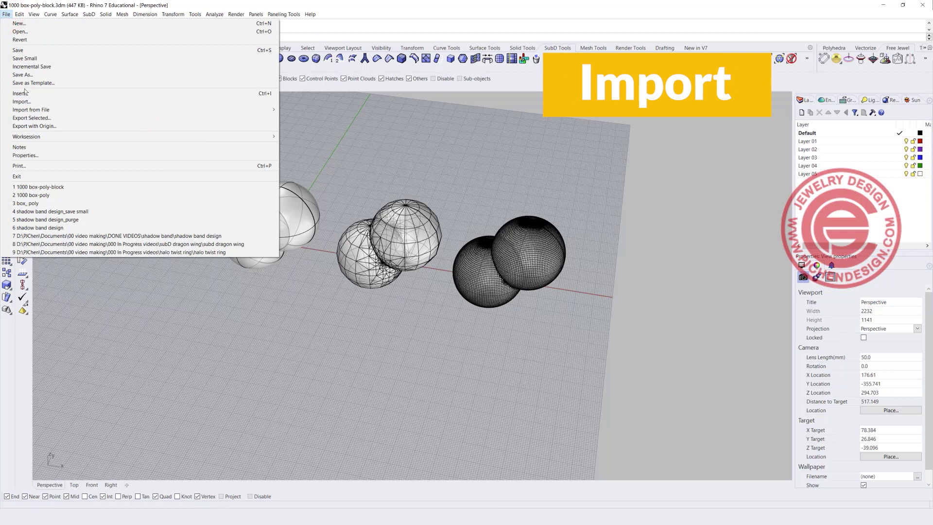
pyautogui.click(30, 101)
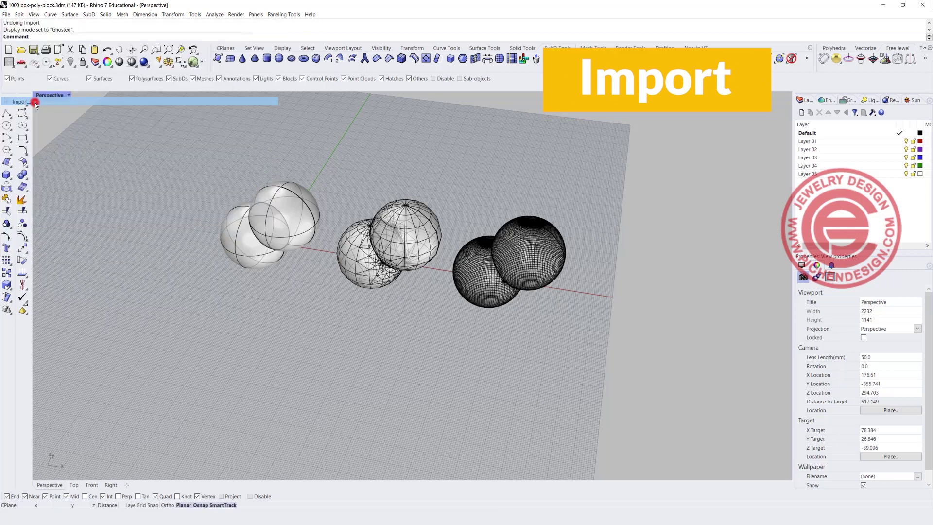
pyautogui.click(361, 189)
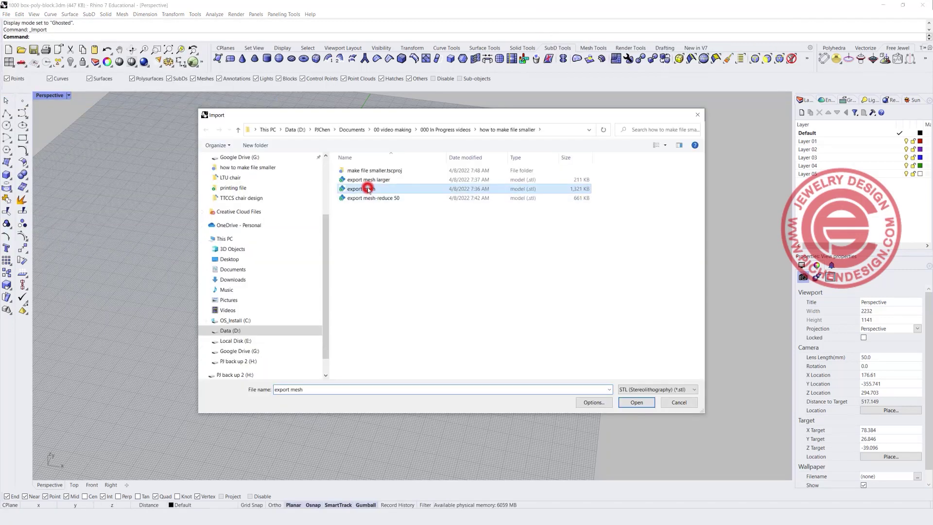
pyautogui.click(636, 403)
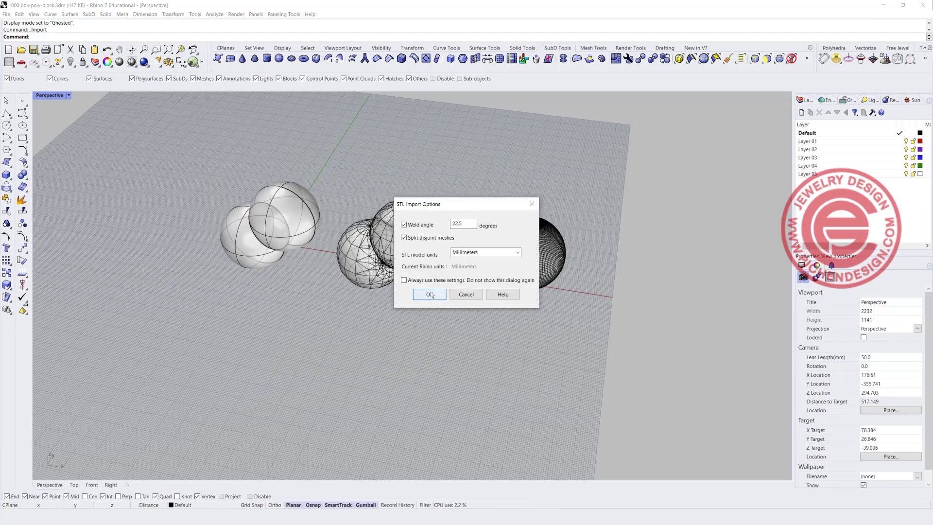
pyautogui.click(430, 294)
# Step: Move the imported "export mesh" in front of the dense mesh and deselect it
pyautogui.moveTo(279, 215); pyautogui.dragTo(514, 377)
pyautogui.click(300, 320)
pyautogui.click(581, 351)
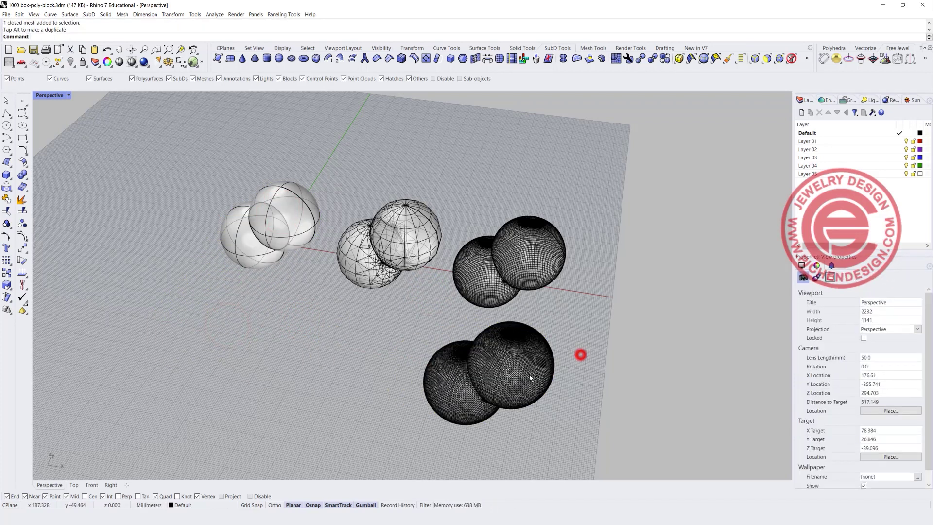
pyautogui.moveTo(384, 328); pyautogui.dragTo(331, 328, button='right')
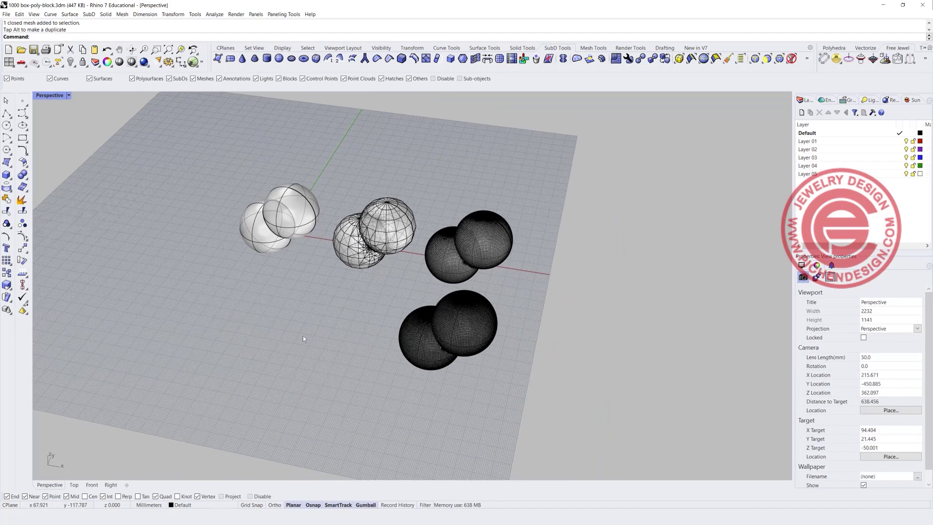
# Step: Import the "export mesh larger" STL file, accepting the STL import options
pyautogui.hotkey('ctrl', 'i')
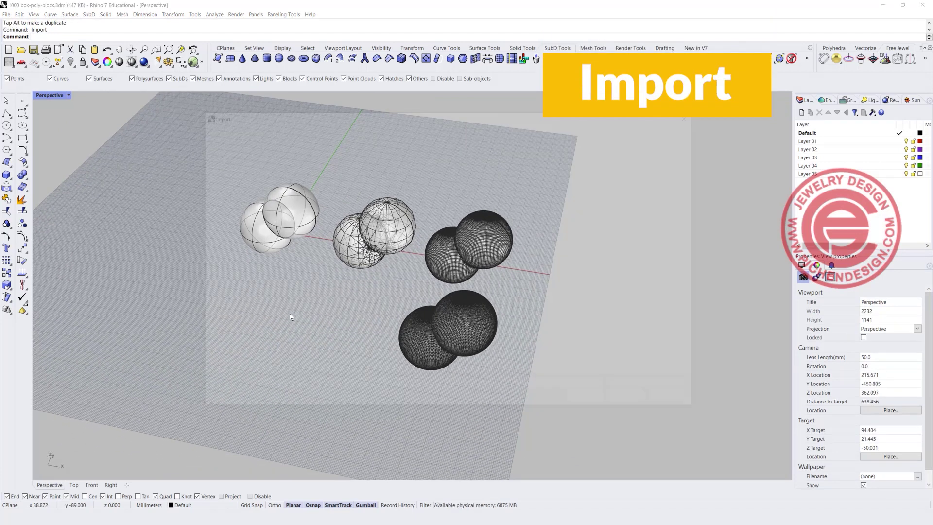
pyautogui.click(367, 181)
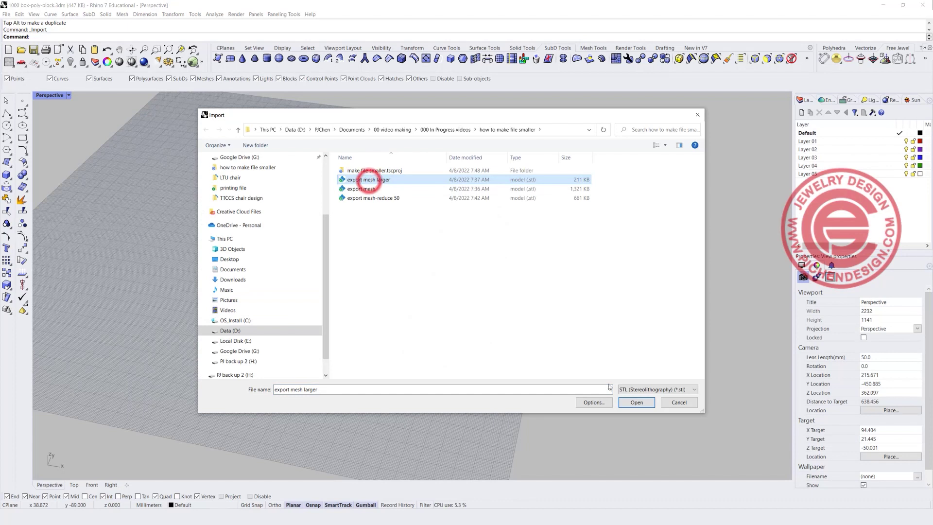
pyautogui.click(634, 402)
pyautogui.click(435, 292)
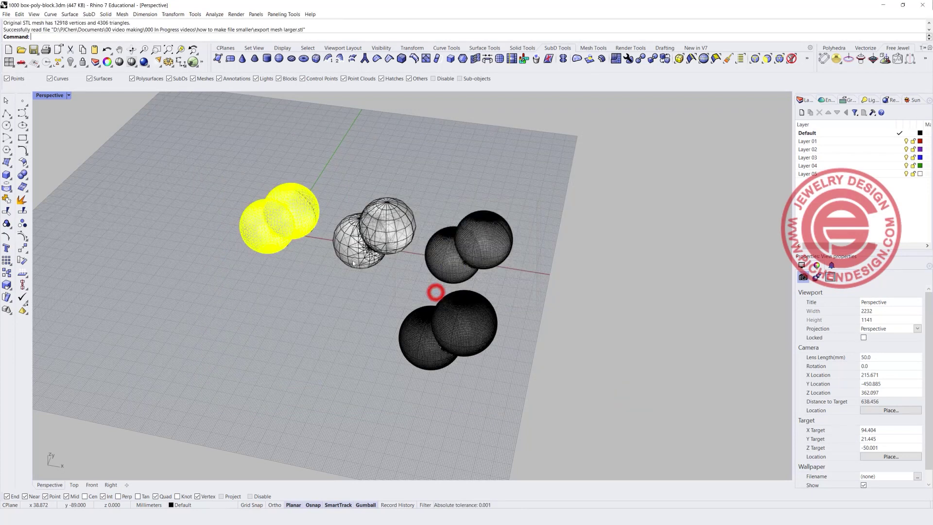
# Step: Move the imported "export mesh larger" in front of the coarse mesh, beside the first import, and leave it deselected
pyautogui.moveTo(289, 204); pyautogui.dragTo(374, 336)
pyautogui.click(371, 389)
pyautogui.moveTo(371, 389); pyautogui.dragTo(479, 349, button='right')
pyautogui.scroll(3, 375, 291)
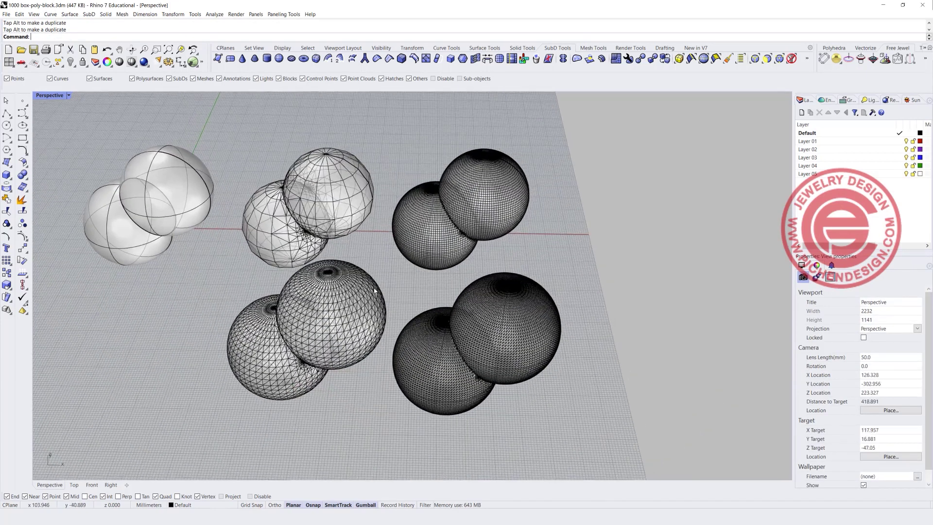
pyautogui.scroll(2, 375, 290)
pyautogui.click(330, 295)
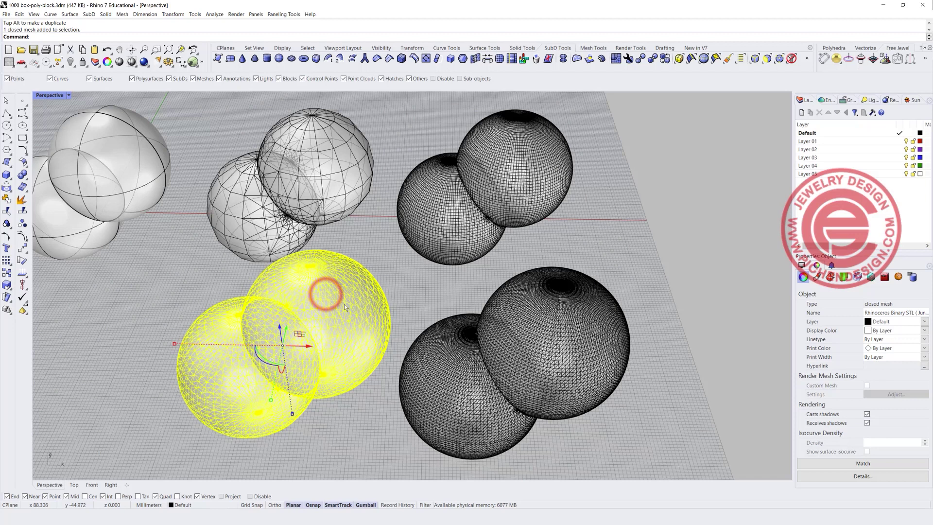
pyautogui.click(145, 249)
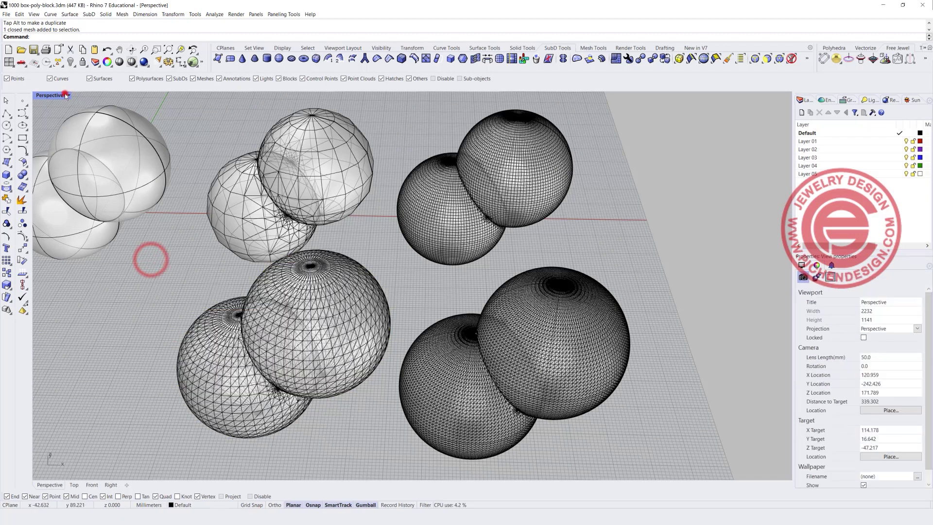
# Step: Show the Perspective view in Rendered display and compare the surface smoothness and edges of the two imported meshes
pyautogui.click(69, 95)
pyautogui.click(56, 147)
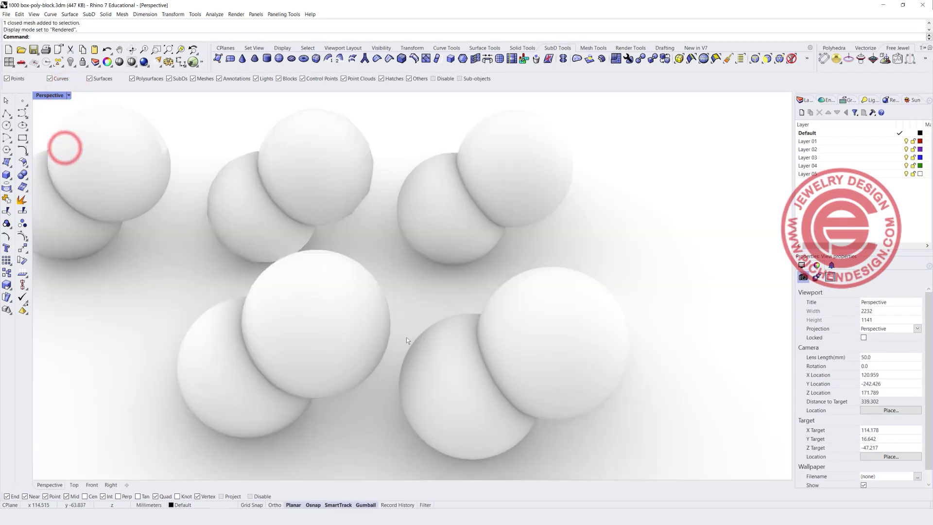
pyautogui.scroll(-2, 406, 337)
pyautogui.moveTo(409, 327); pyautogui.dragTo(433, 312, button='right')
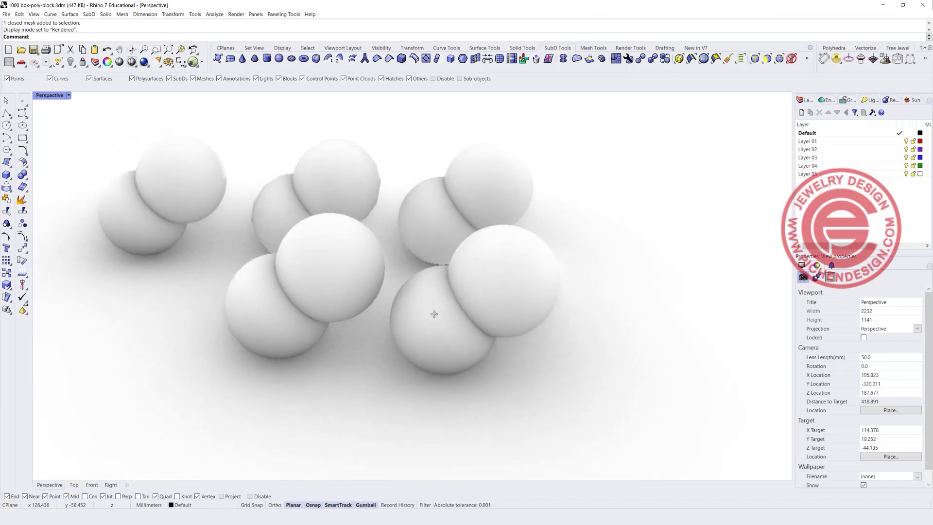
pyautogui.scroll(5, 332, 319)
pyautogui.scroll(3, 336, 298)
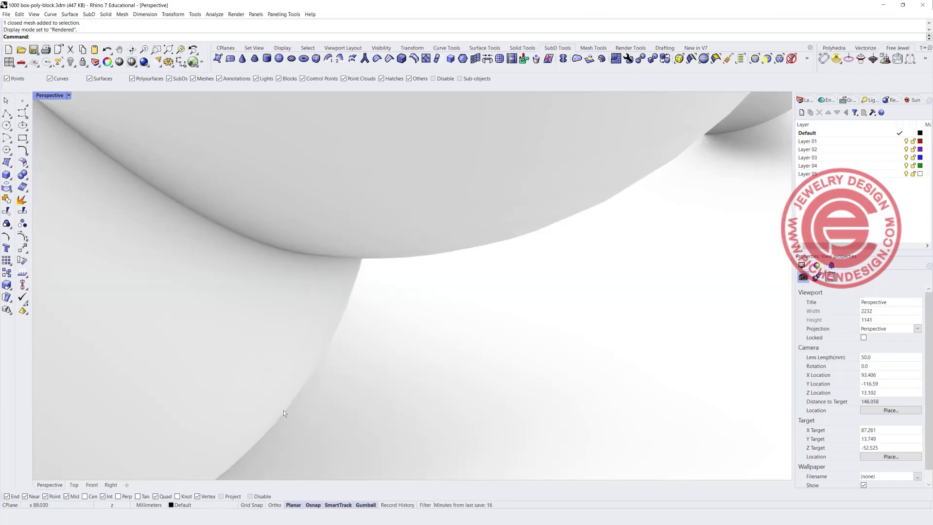
pyautogui.scroll(-3, 410, 281)
pyautogui.click(411, 269)
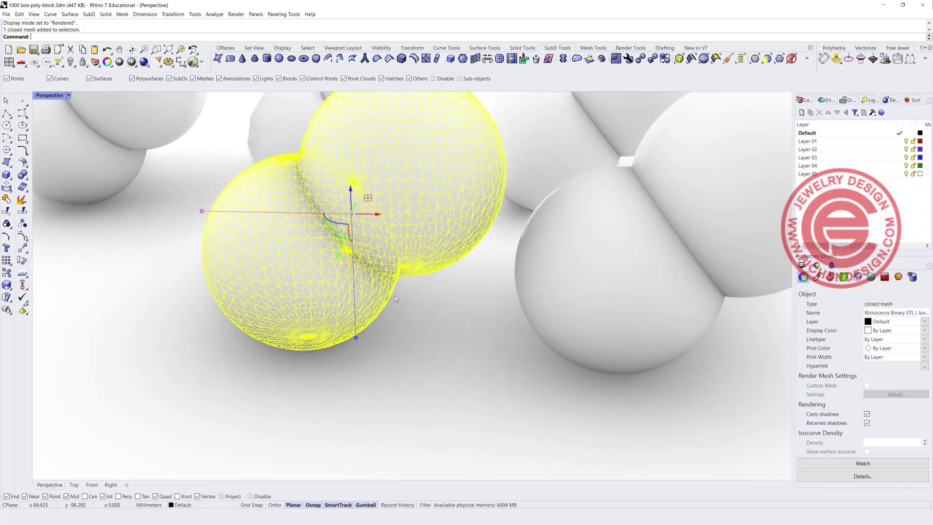
pyautogui.click(438, 340)
pyautogui.moveTo(437, 340); pyautogui.dragTo(462, 308, button='right')
pyautogui.click(406, 317)
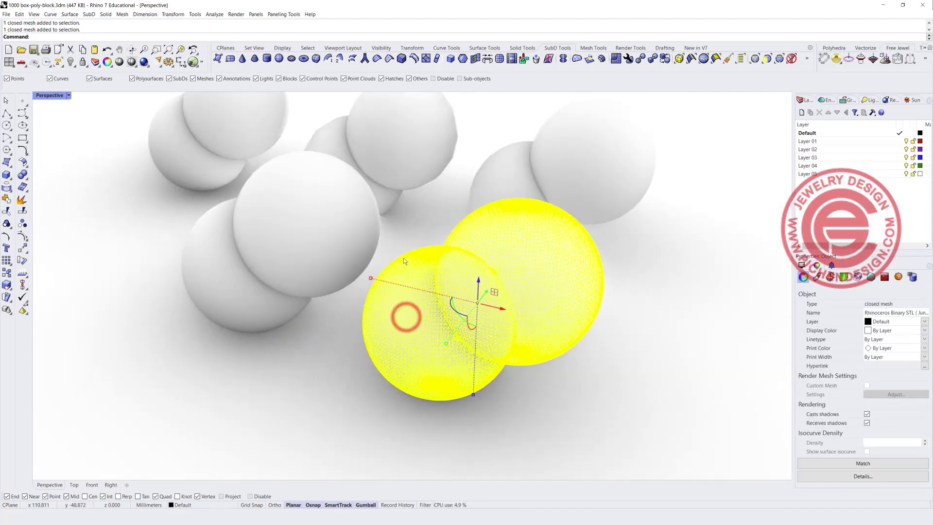
# Step: Set the Perspective view to Ghosted display and deselect the imported mesh
pyautogui.click(68, 95)
pyautogui.click(71, 155)
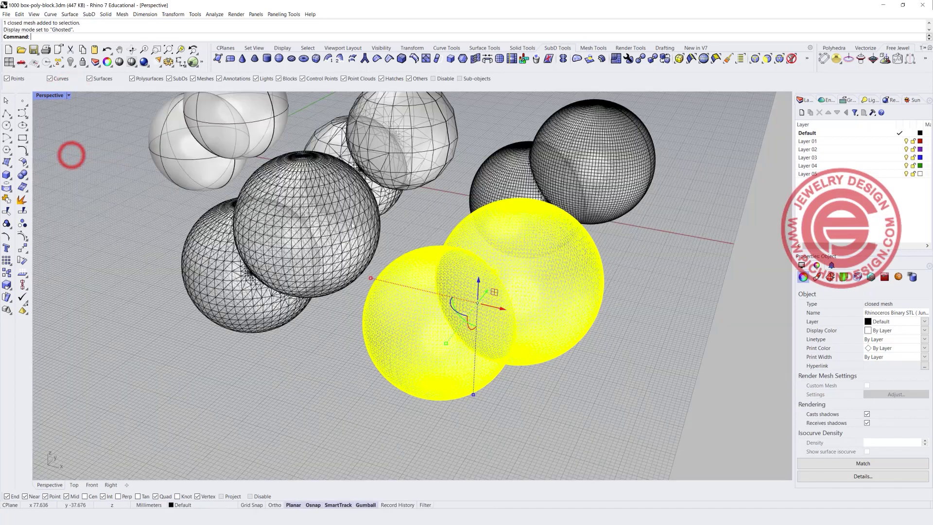
pyautogui.scroll(-3, 480, 355)
pyautogui.click(483, 354)
pyautogui.moveTo(484, 355); pyautogui.dragTo(483, 335, button='right')
# Step: Delete the original polysurface, the two meshes in its row and the imported "export mesh larger", keeping only the dense imported mesh
pyautogui.click(474, 250)
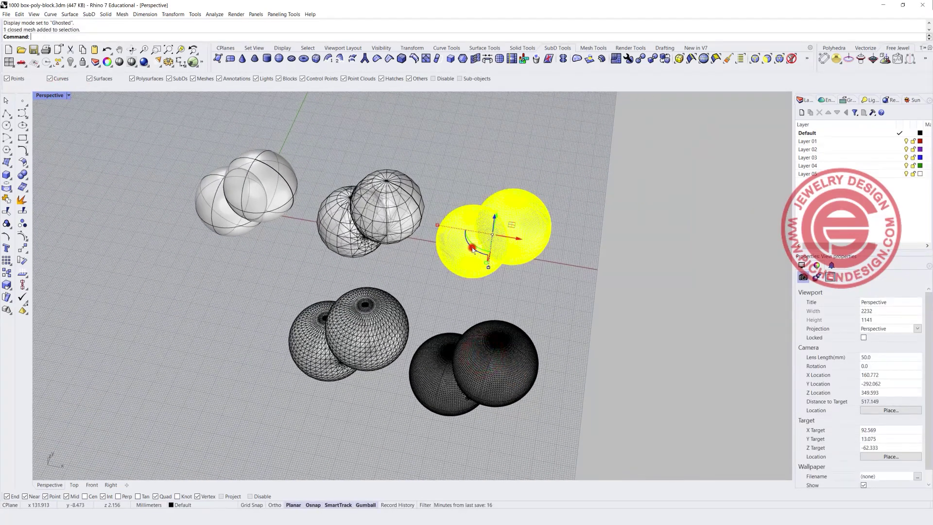
pyautogui.click(366, 210)
pyautogui.click(469, 247)
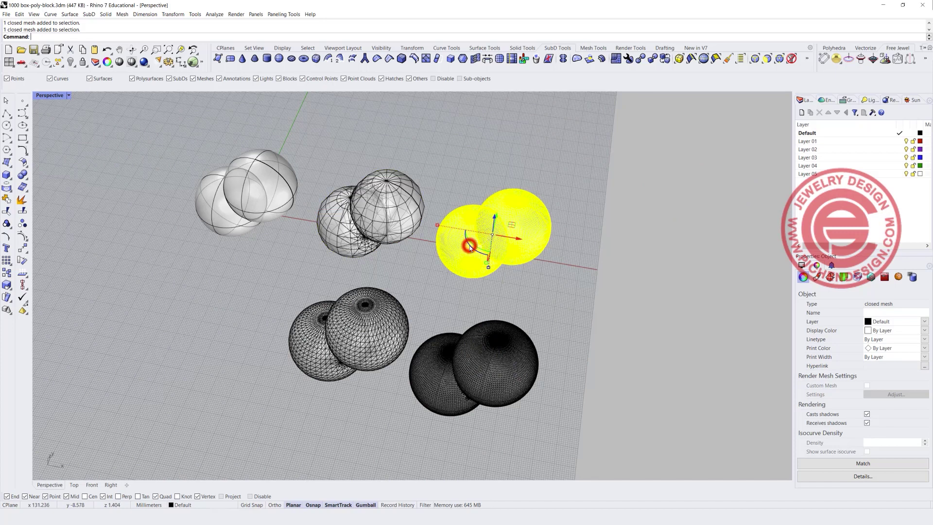
pyautogui.moveTo(579, 283); pyautogui.dragTo(194, 143)
pyautogui.press('Delete')
pyautogui.click(359, 359)
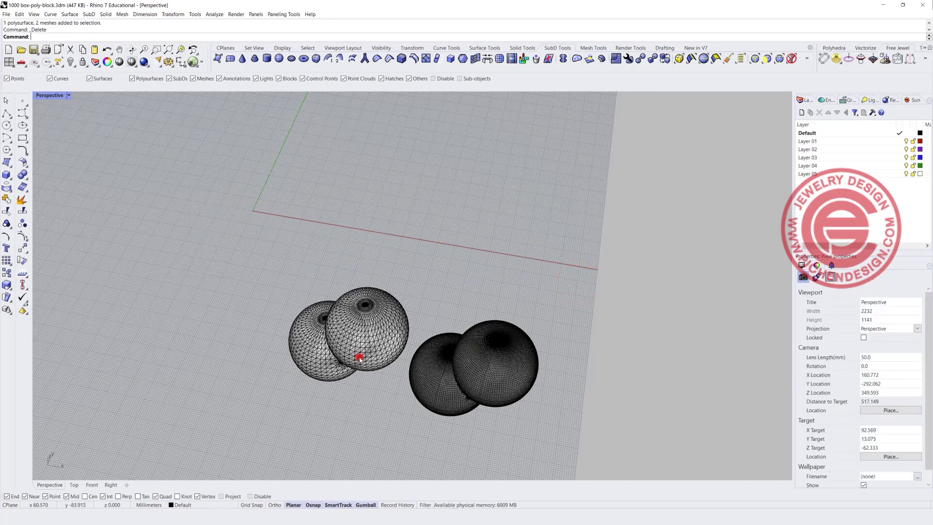
pyautogui.press('Delete')
# Step: Switch to File Explorer and check the size of the "export mesh" STL in the "how to make file smaller" folder
pyautogui.click(464, 371)
pyautogui.hotkey('alt', 'Tab')
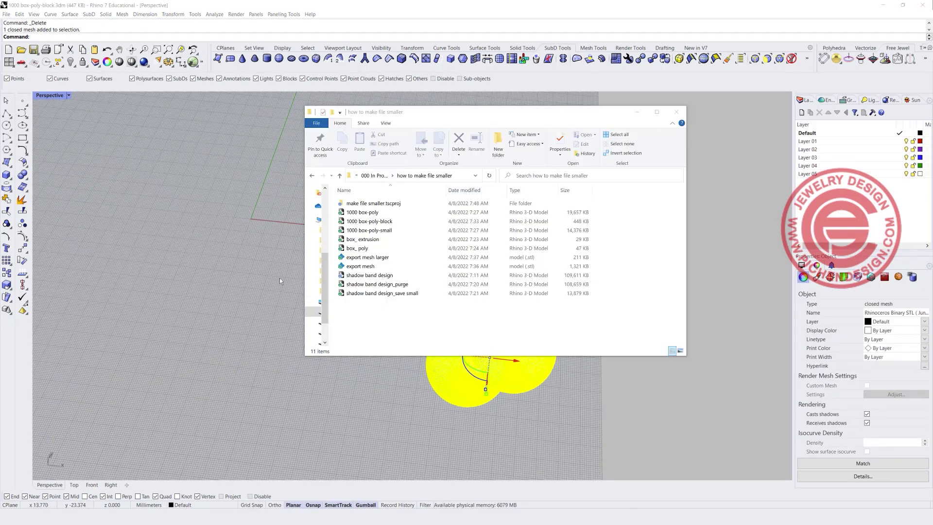
pyautogui.click(386, 265)
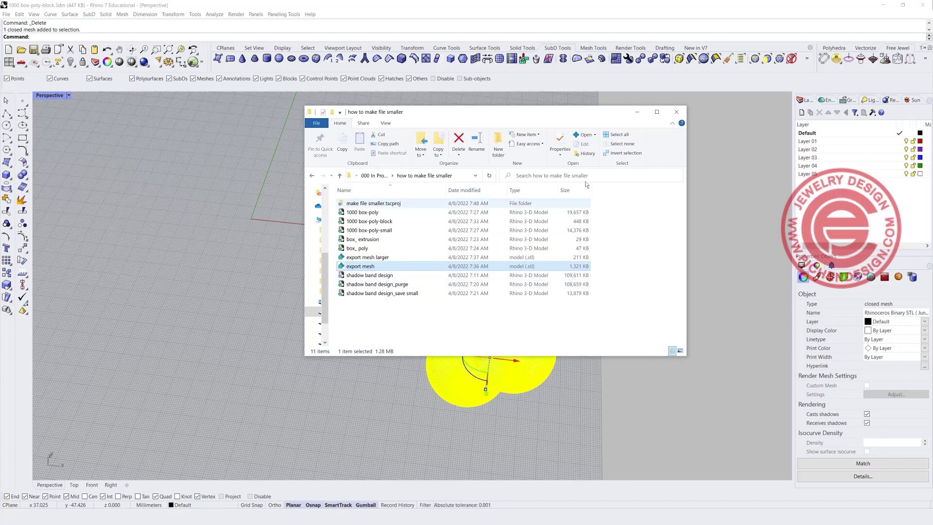
pyautogui.click(587, 405)
# Step: Select the remaining mesh, show the four-viewport layout and move the mesh near the origin in the Top view
pyautogui.scroll(2, 587, 404)
pyautogui.click(510, 354)
pyautogui.doubleClick(48, 95)
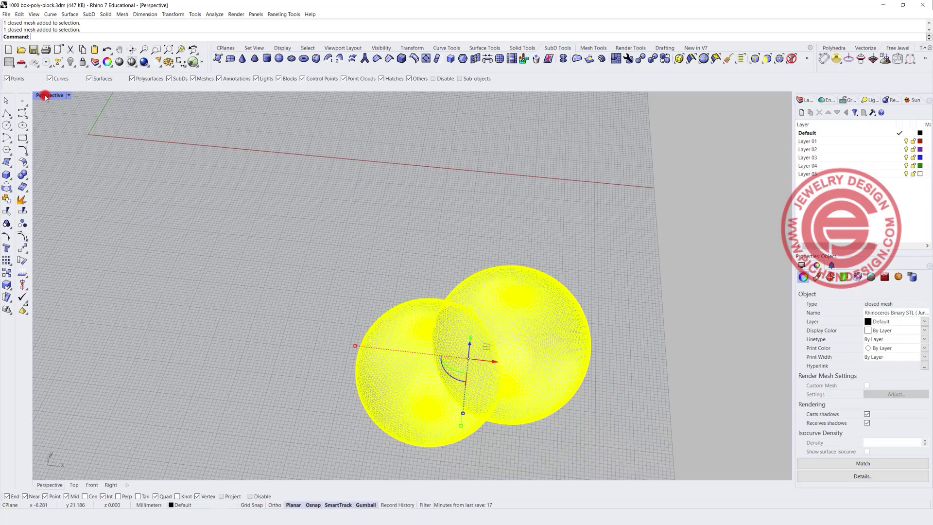
pyautogui.moveTo(273, 210); pyautogui.dragTo(195, 169)
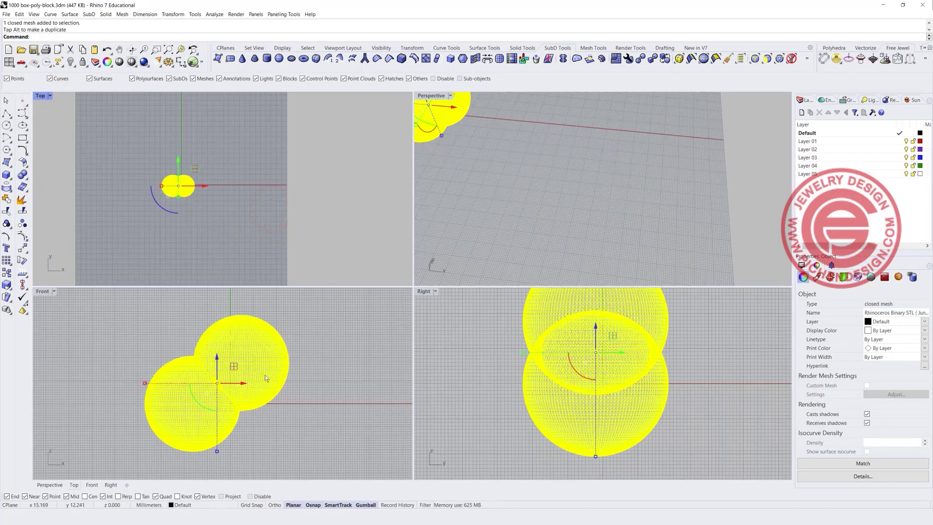
# Step: Run ReduceMesh on the selected mesh, reducing its polygon count by 50 percent
pyautogui.click(303, 377)
pyautogui.click(268, 363)
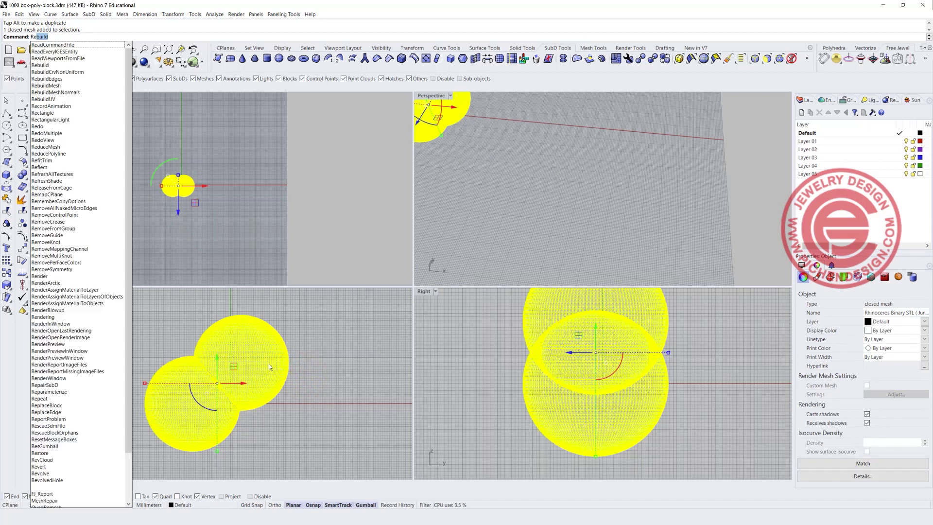
pyautogui.write('duceMesh')
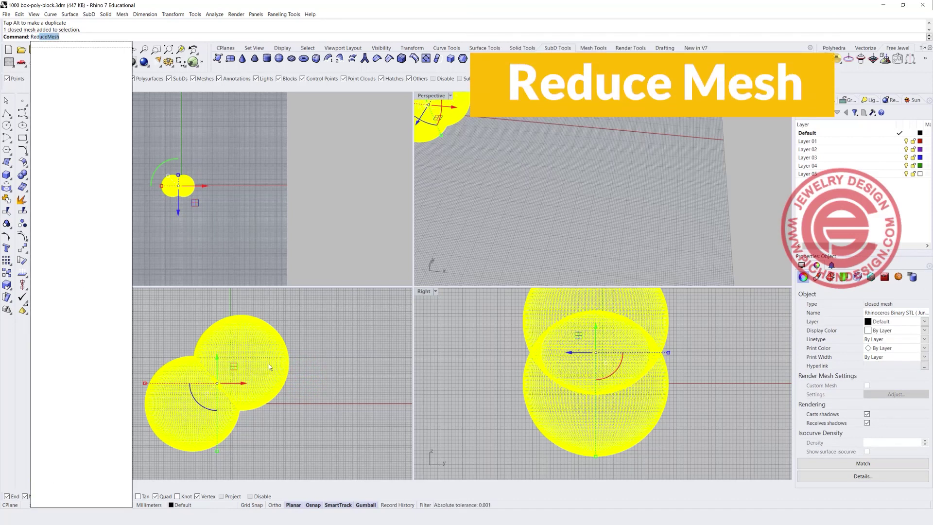
pyautogui.press('Return')
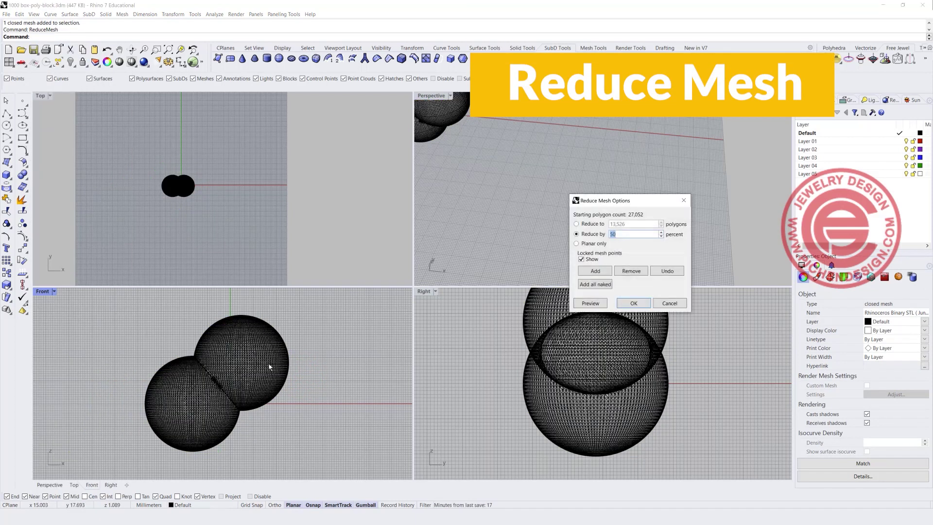
pyautogui.moveTo(645, 202); pyautogui.dragTo(525, 140)
pyautogui.click(458, 162)
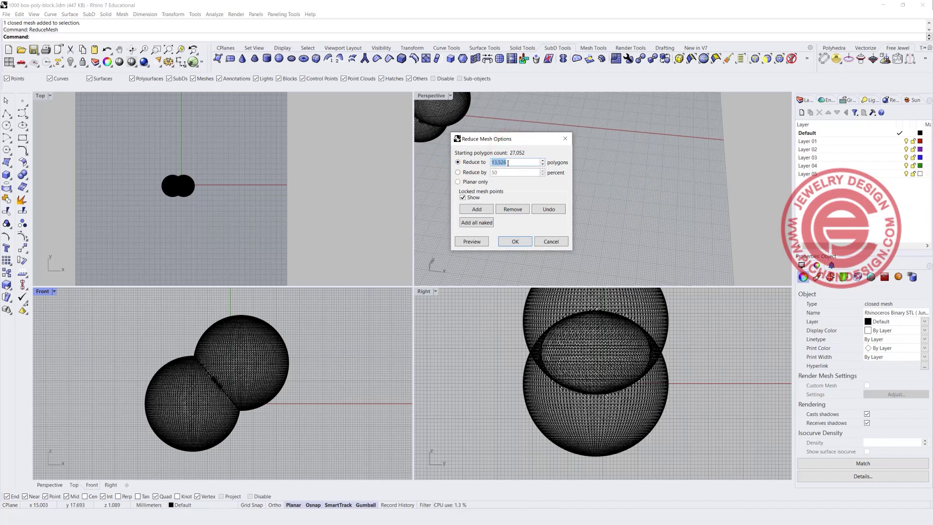
pyautogui.click(458, 172)
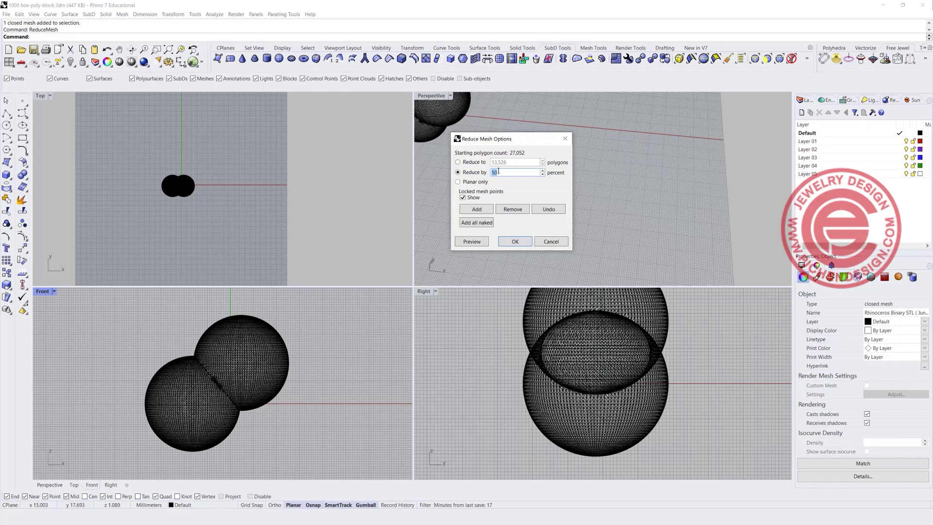
pyautogui.click(513, 245)
# Step: Maximize the Perspective view, deselect the reduced mesh and examine its polygon density up close
pyautogui.moveTo(450, 240); pyautogui.dragTo(507, 145, button='right')
pyautogui.doubleClick(431, 96)
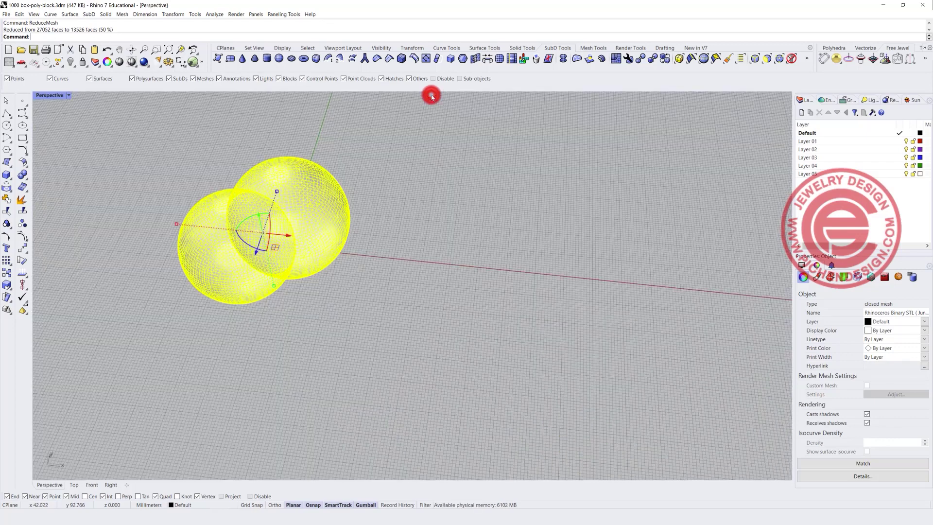
pyautogui.click(394, 232)
pyautogui.moveTo(394, 231); pyautogui.dragTo(328, 201, button='right')
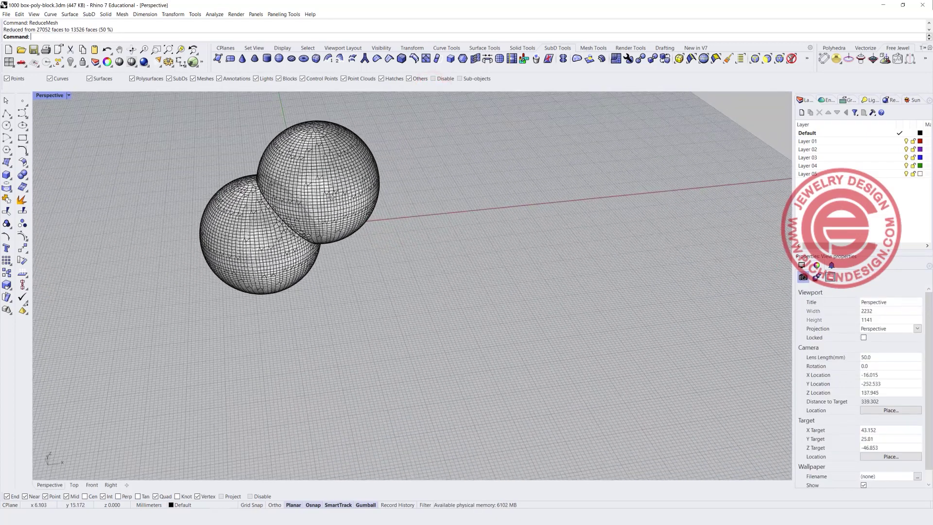
pyautogui.scroll(2, 328, 201)
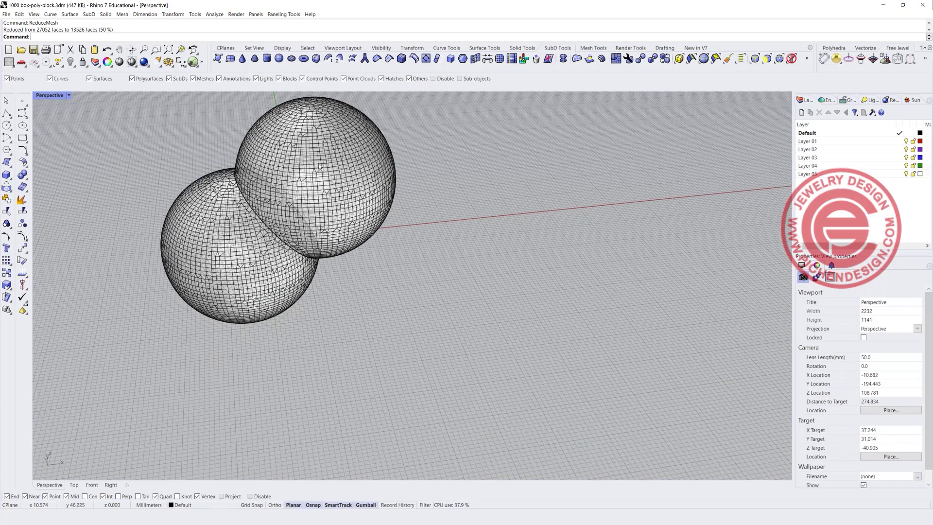
pyautogui.moveTo(359, 208); pyautogui.dragTo(273, 175, button='right')
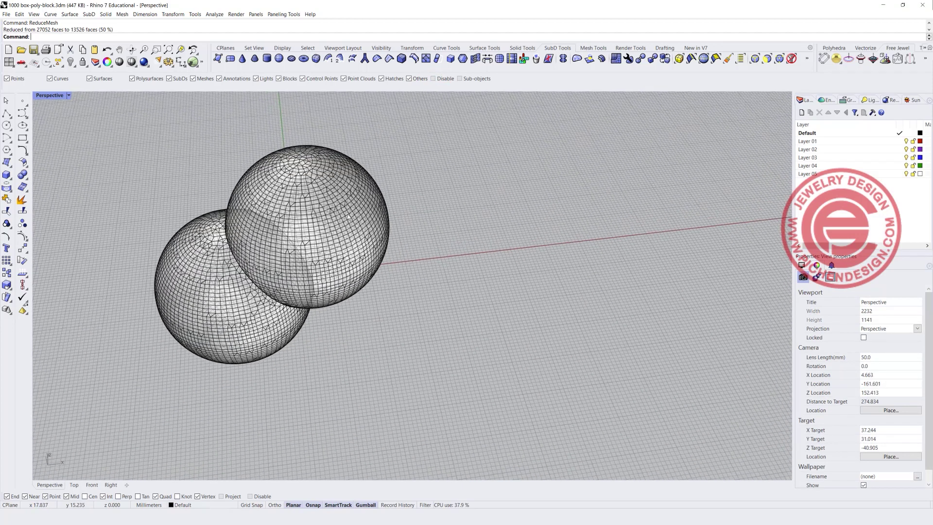
# Step: Show the Perspective view in Rendered display mode and inspect the reduced mesh's surface smoothness up close
pyautogui.click(69, 96)
pyautogui.click(62, 145)
pyautogui.scroll(5, 313, 305)
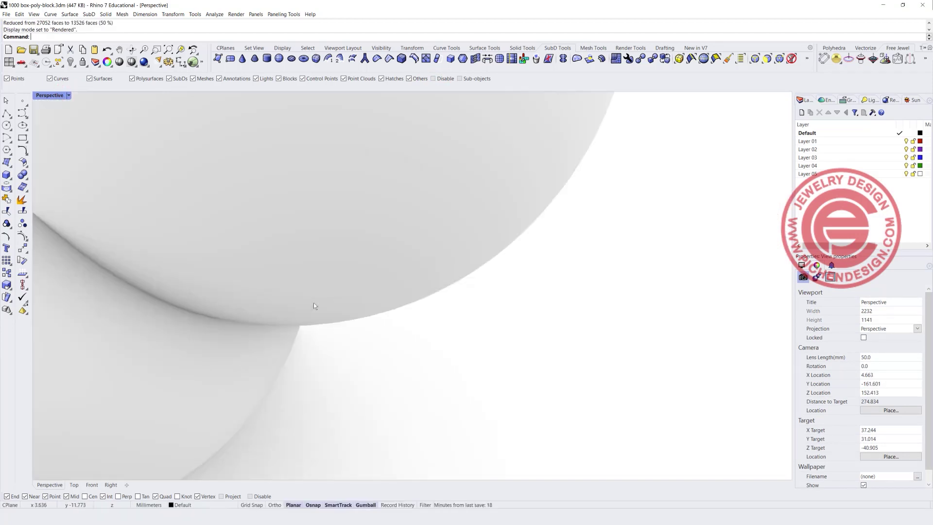
pyautogui.scroll(-5, 427, 305)
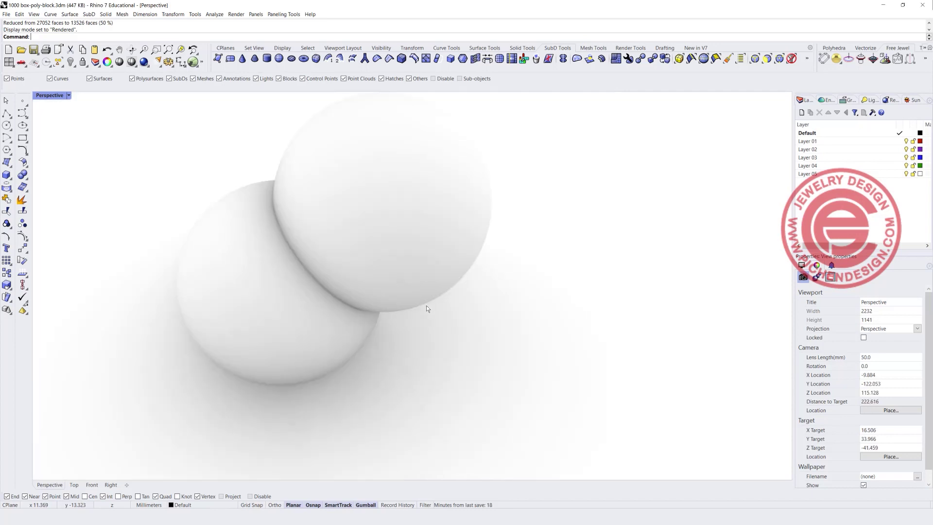
pyautogui.moveTo(362, 276); pyautogui.dragTo(340, 263, button='right')
# Step: Set the Perspective view to Ghosted display mode and select the reduced mesh
pyautogui.click(69, 96)
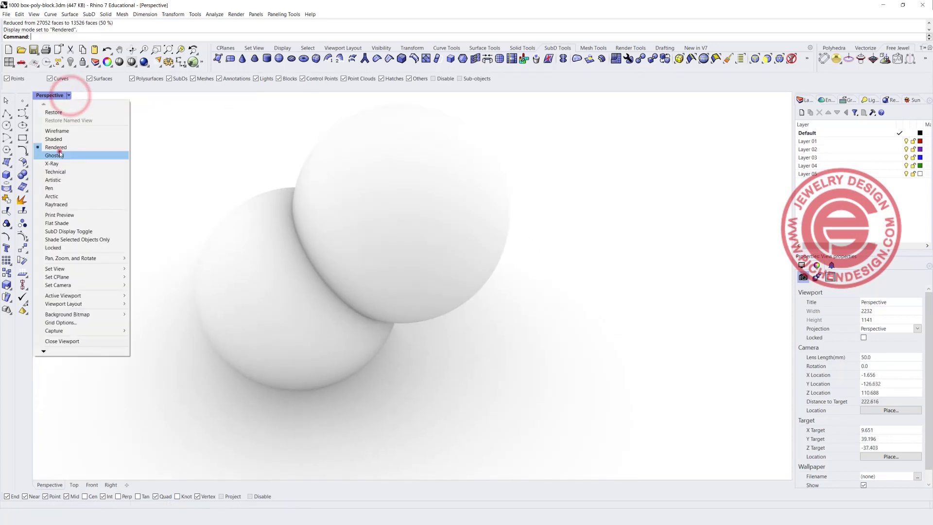
pyautogui.click(59, 150)
pyautogui.click(419, 246)
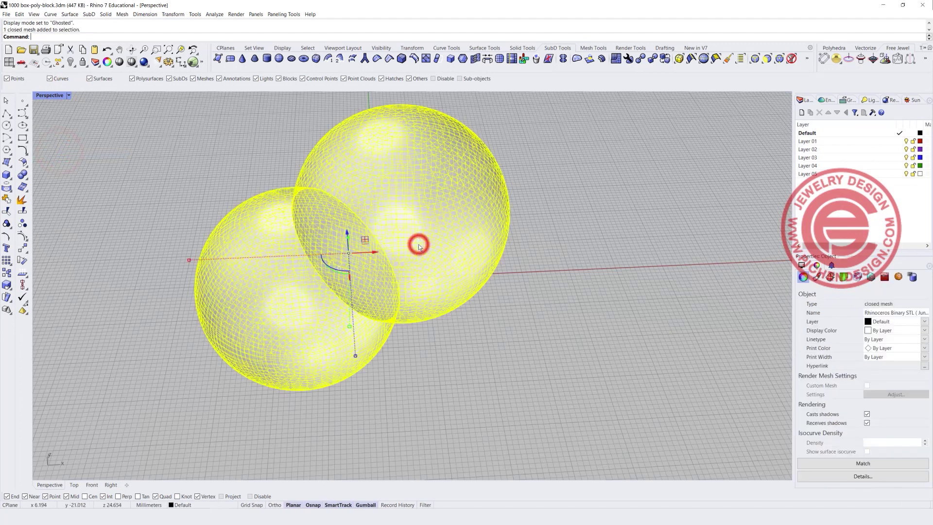
pyautogui.keyDown('shift'); pyautogui.moveTo(409, 208); pyautogui.dragTo(413, 231, button='right'); pyautogui.keyUp('shift')
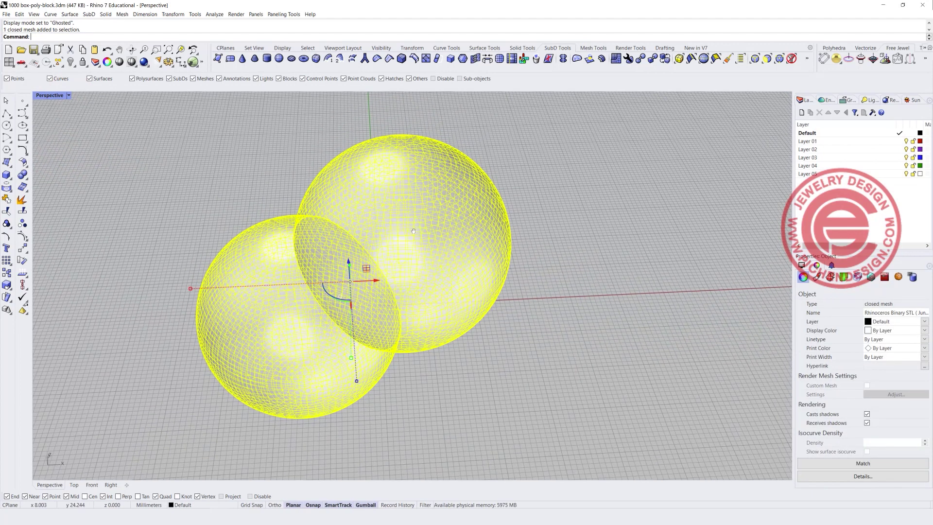
# Step: Save the selected mesh as a binary STL named "export mesh_reduce50" in the "how to make file smaller" folder, with open objects exported
pyautogui.click(6, 14)
pyautogui.click(40, 75)
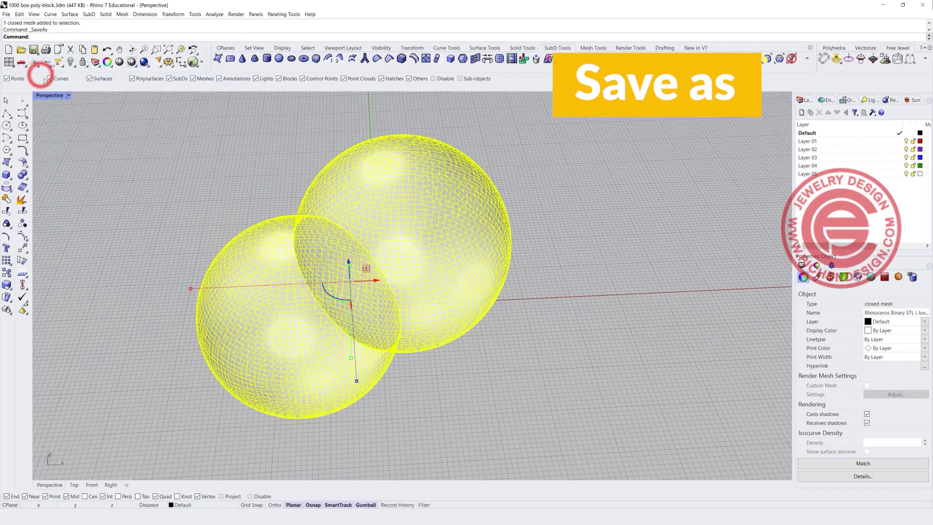
pyautogui.click(331, 189)
pyautogui.click(302, 355)
pyautogui.write('_reduce')
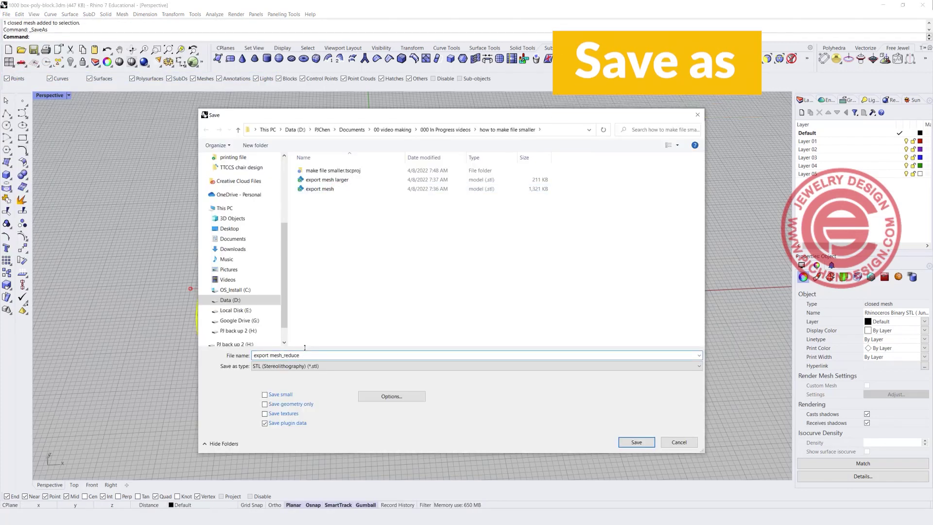
pyautogui.press('Return')
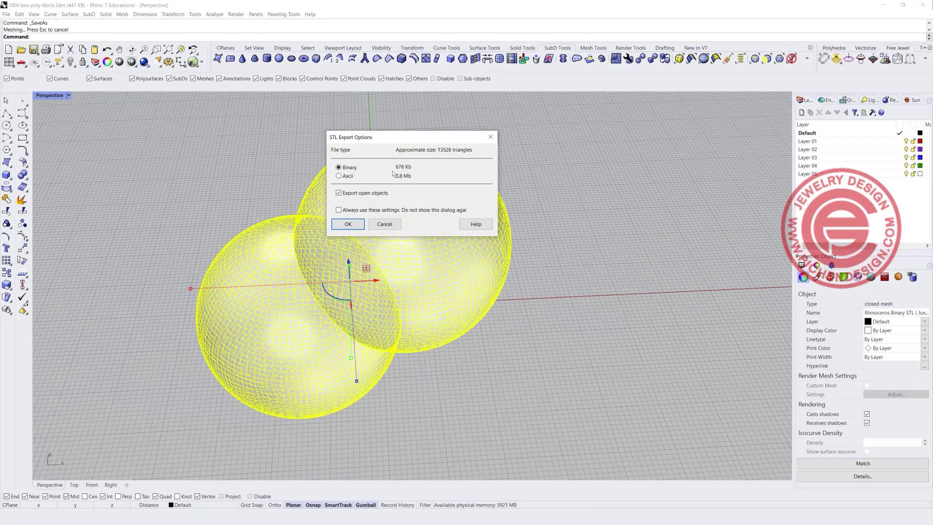
pyautogui.click(348, 224)
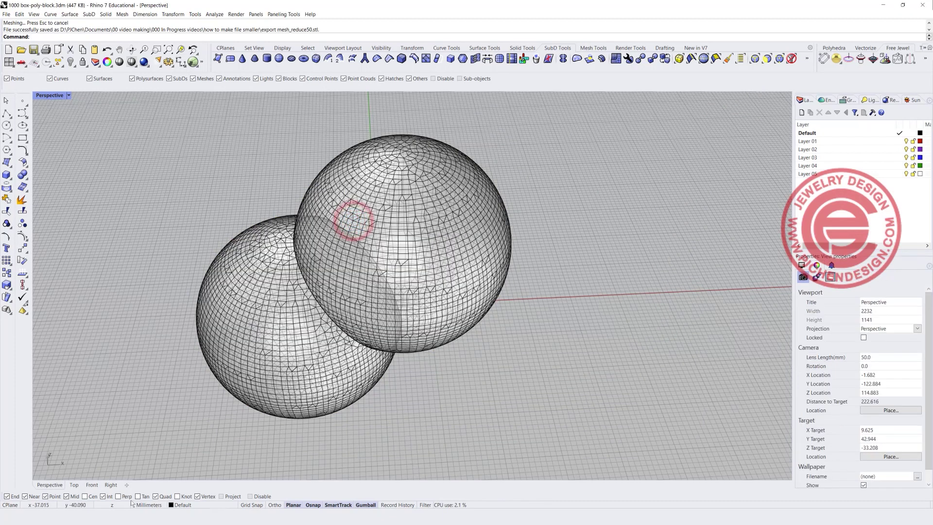
# Step: Switch to File Explorer and check the size of "export mesh_reduce50" against the original "export mesh" STL
pyautogui.hotkey('alt', 'Tab')
pyautogui.click(412, 323)
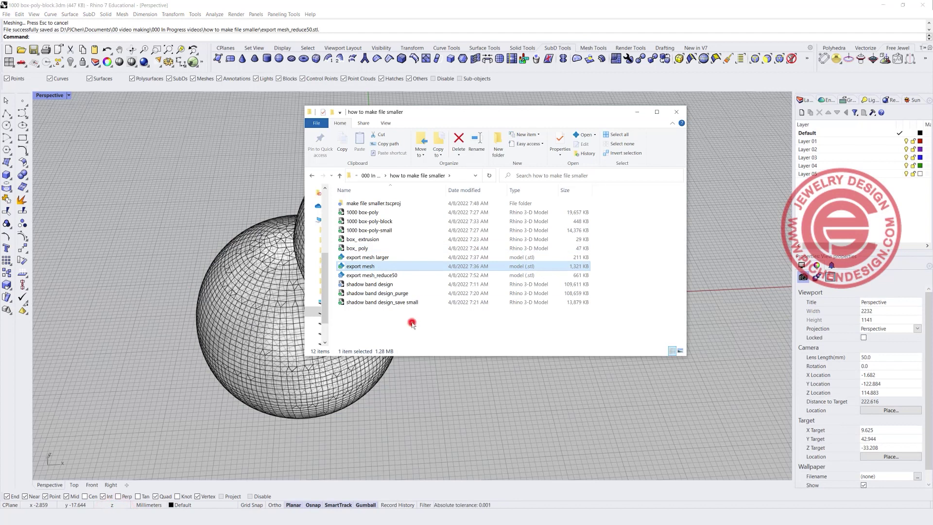
pyautogui.click(423, 275)
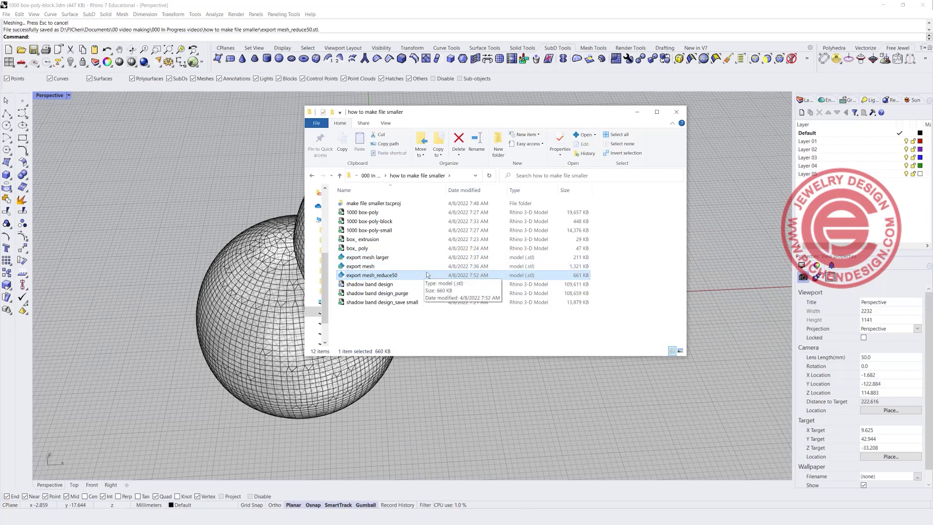
pyautogui.click(484, 328)
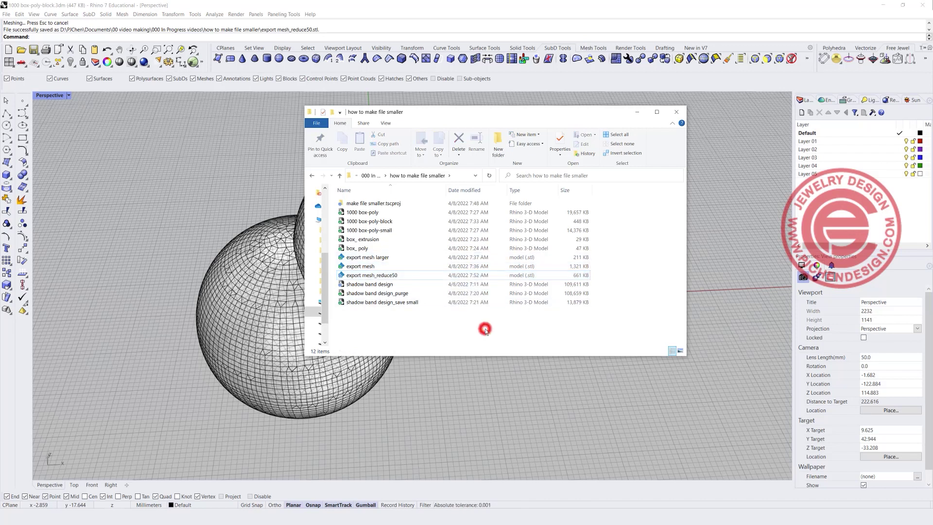